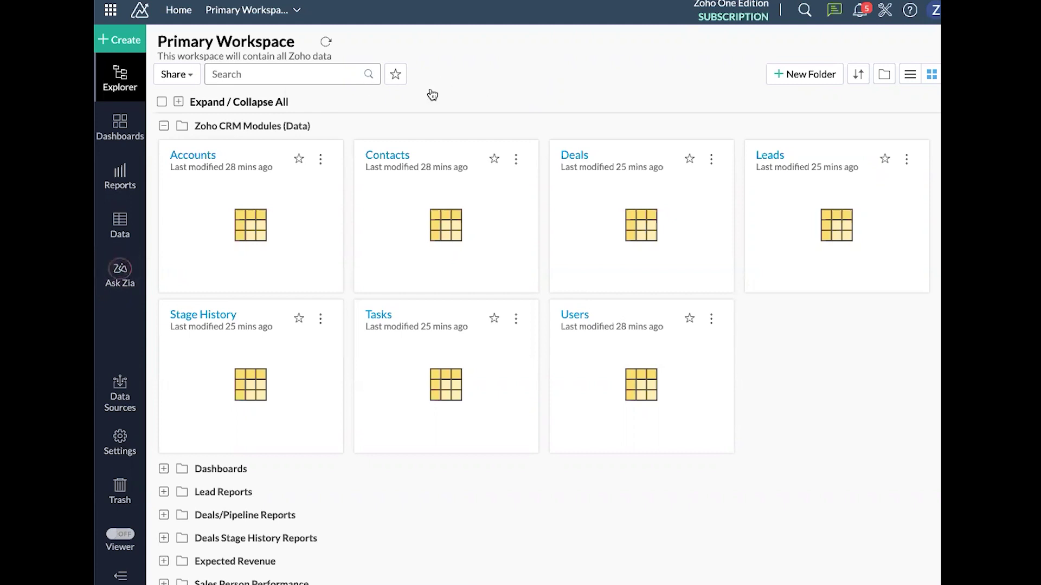
- Collapse the Zoho CRM Modules (Data) folder and review the reports in the Zenatta Custom Reporting folder
{"action": "left_click", "coordinate": [163, 126]}
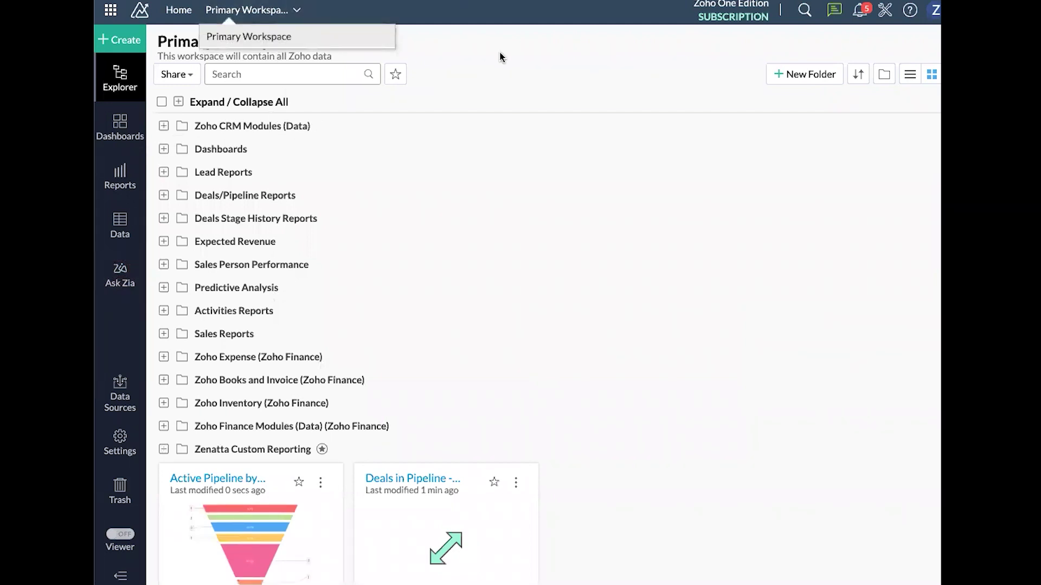
{"action": "scroll", "coordinate": [585, 270], "scroll_direction": "down", "scroll_amount": 1}
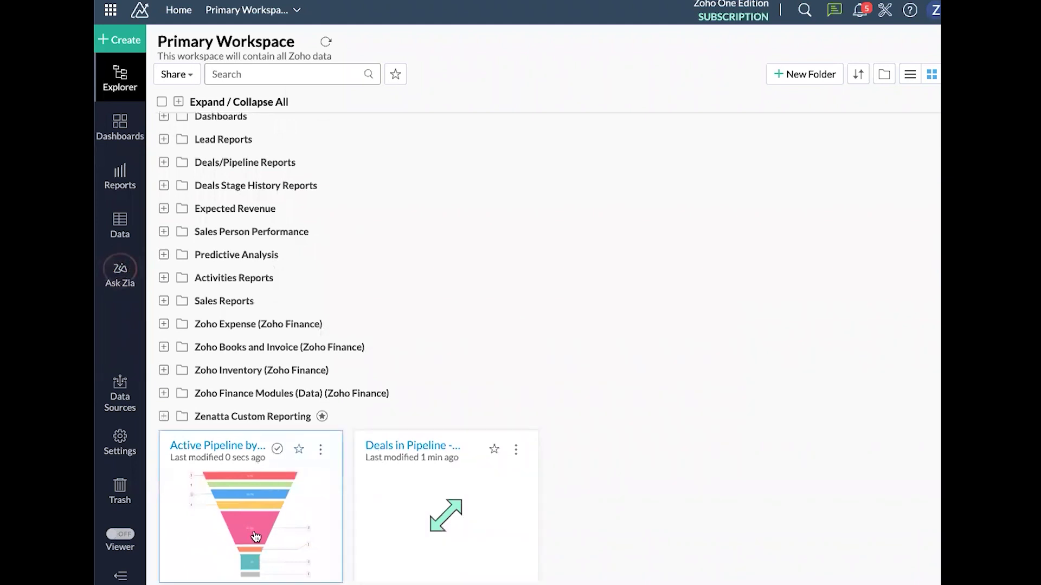
{"action": "left_click", "coordinate": [198, 420]}
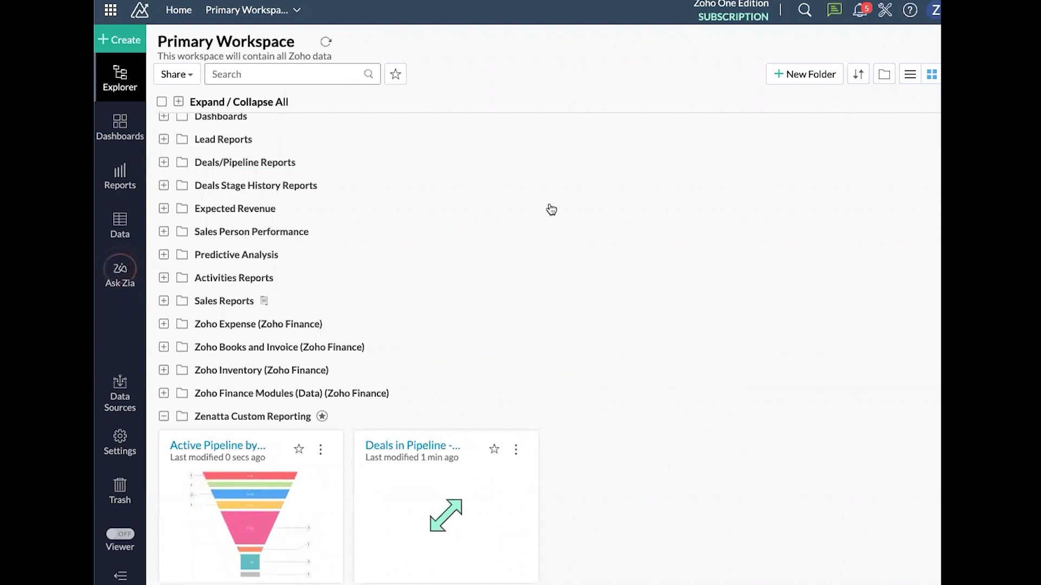
{"action": "scroll", "coordinate": [551, 209], "scroll_direction": "up", "scroll_amount": 1}
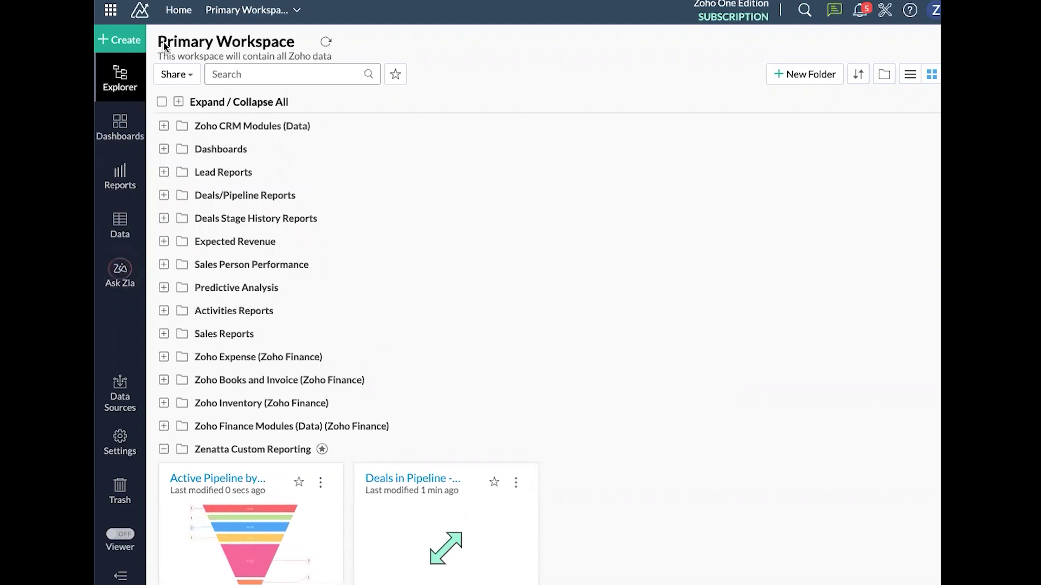
- Create a new dashboard and title it Pipeline Management Dashboard
{"action": "left_click", "coordinate": [131, 47]}
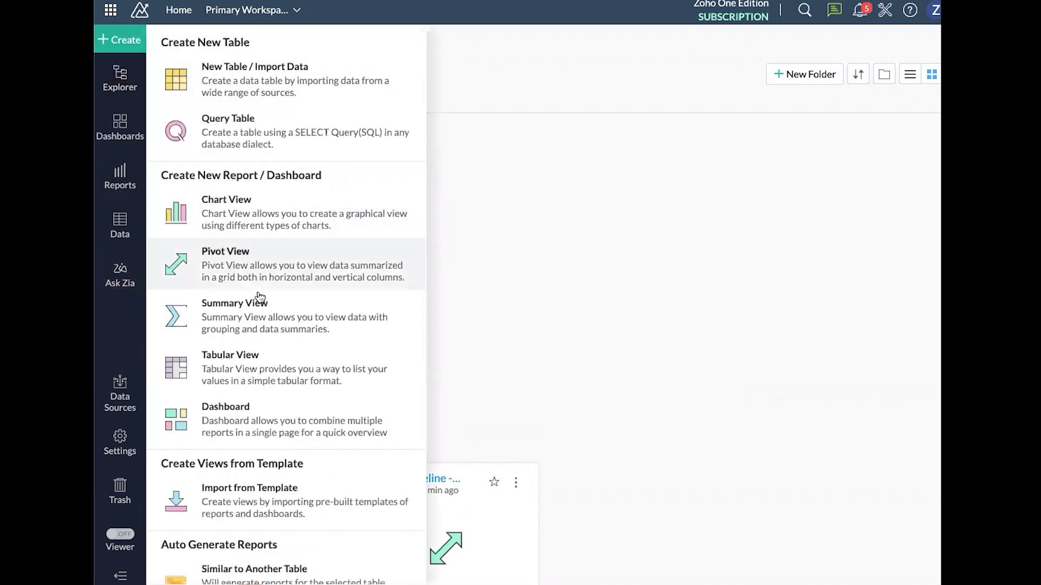
{"action": "left_click", "coordinate": [265, 430]}
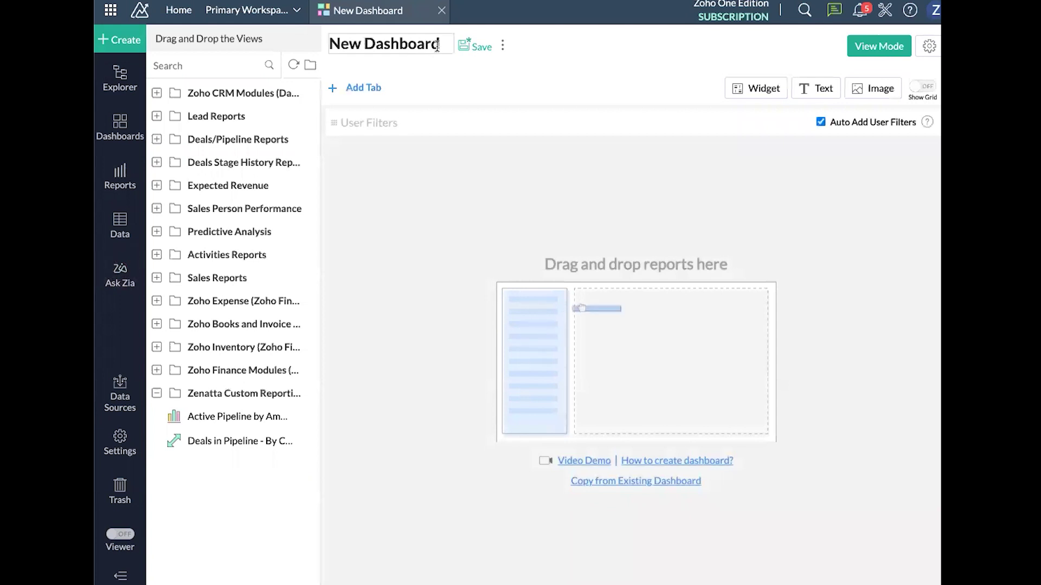
{"action": "left_click", "coordinate": [437, 45]}
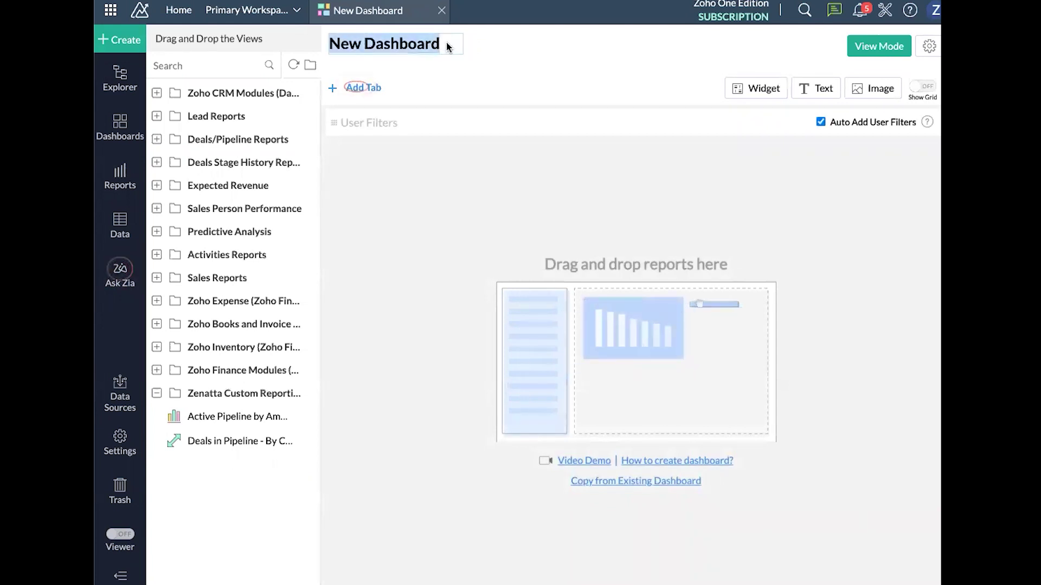
{"action": "type", "text": "Pipeline Da"}
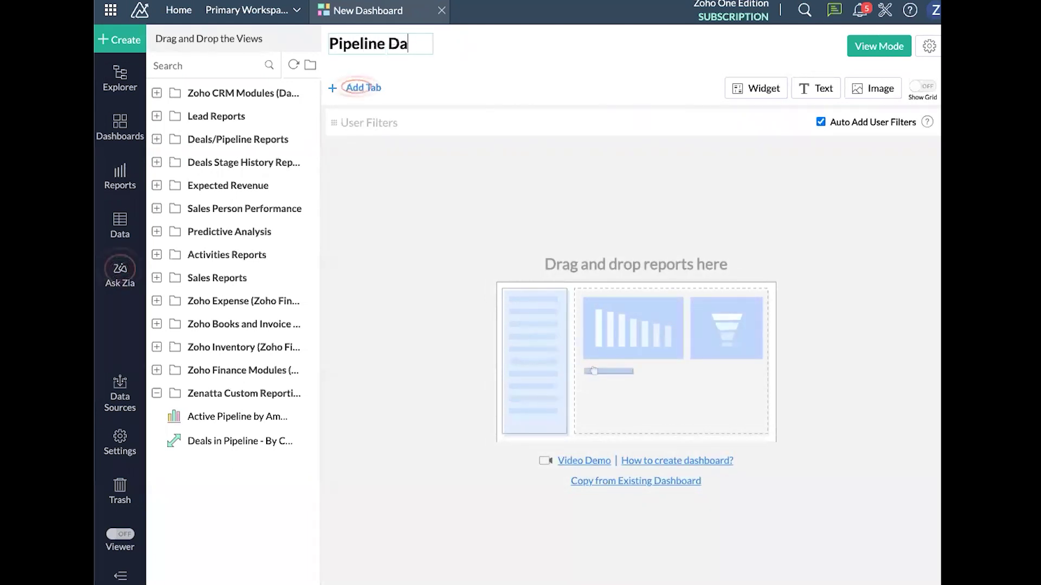
{"action": "type", "text": "shboard"}
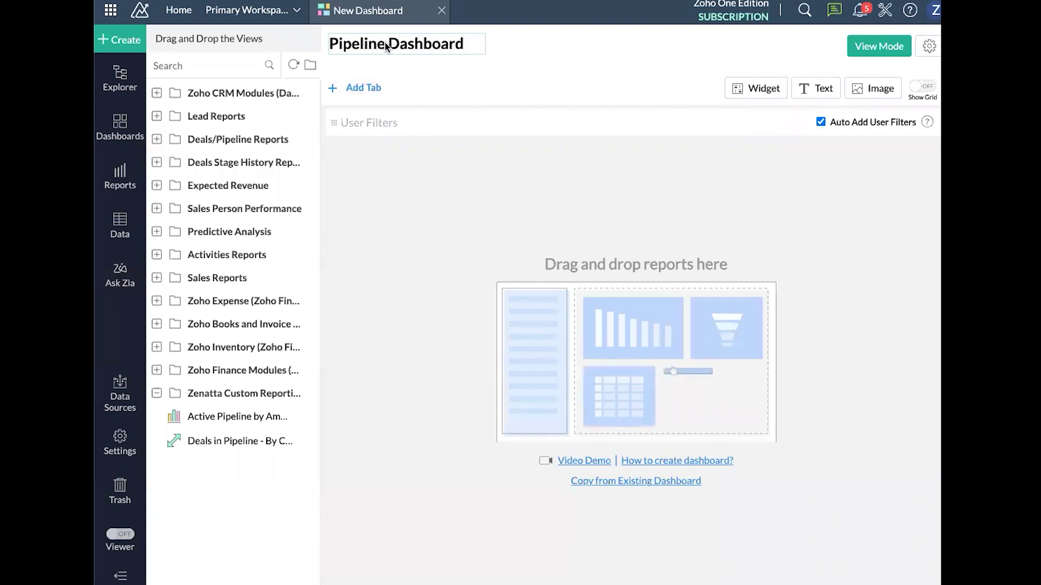
{"action": "left_click", "coordinate": [387, 47]}
{"action": "type", "text": "Manag"}
{"action": "key", "text": "BackSpace"}
{"action": "key", "text": "BackSpace"}
{"action": "key", "text": "BackSpace"}
{"action": "type", "text": "nagement"}
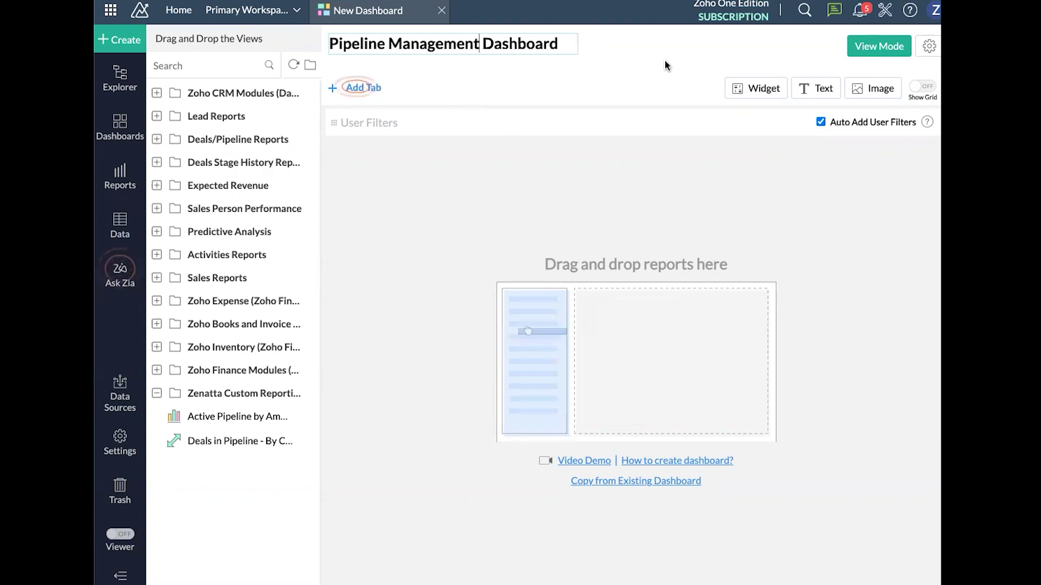
{"action": "left_click", "coordinate": [666, 61]}
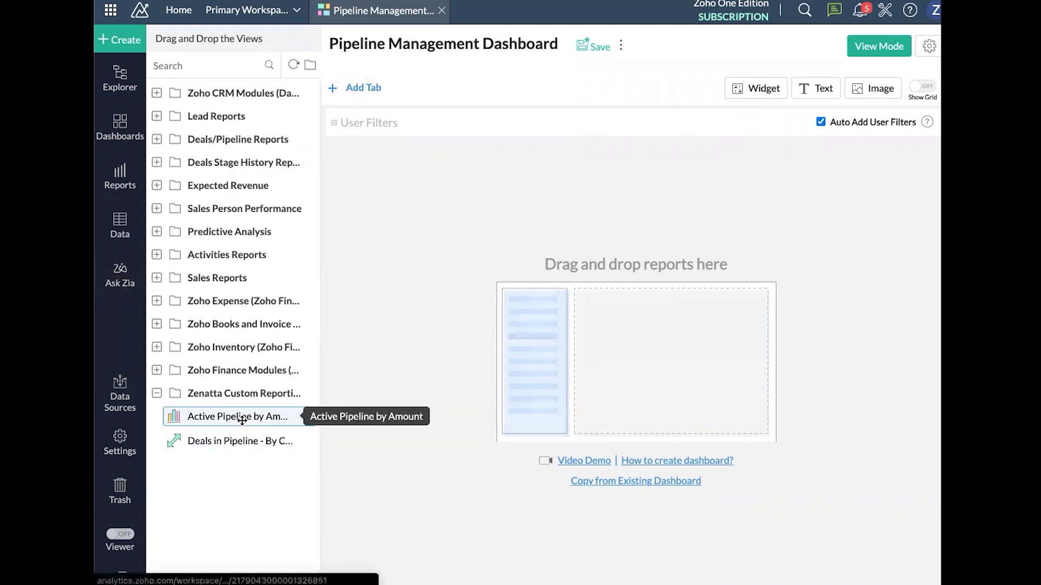
- Add the Active Pipeline by Amount report to the dashboard and enlarge it to the full dashboard width
{"action": "left_click_drag", "start_coordinate": [283, 420], "coordinate": [461, 362]}
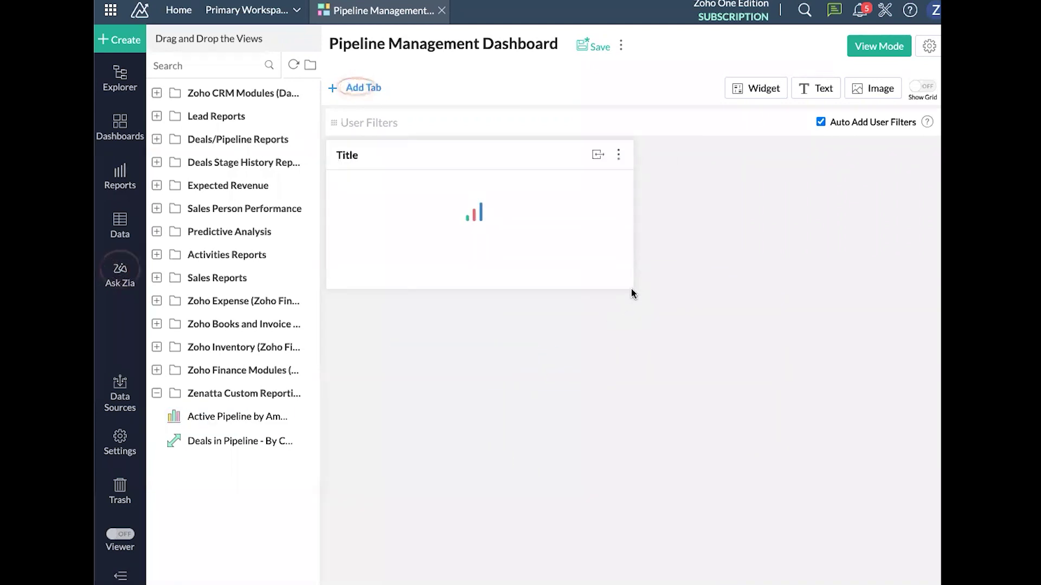
{"action": "left_click_drag", "start_coordinate": [630, 287], "coordinate": [932, 479]}
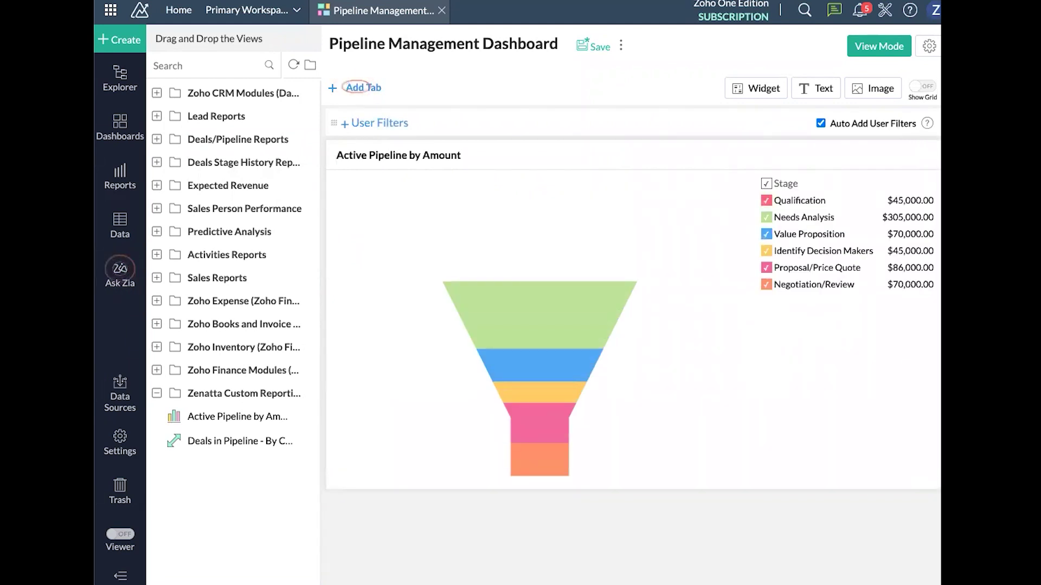
{"action": "mouse_move", "coordinate": [938, 488]}
{"action": "left_mouse_down"}
{"action": "mouse_move", "coordinate": [842, 457]}
{"action": "mouse_move", "coordinate": [854, 452]}
{"action": "mouse_move", "coordinate": [920, 481]}
{"action": "left_mouse_up"}
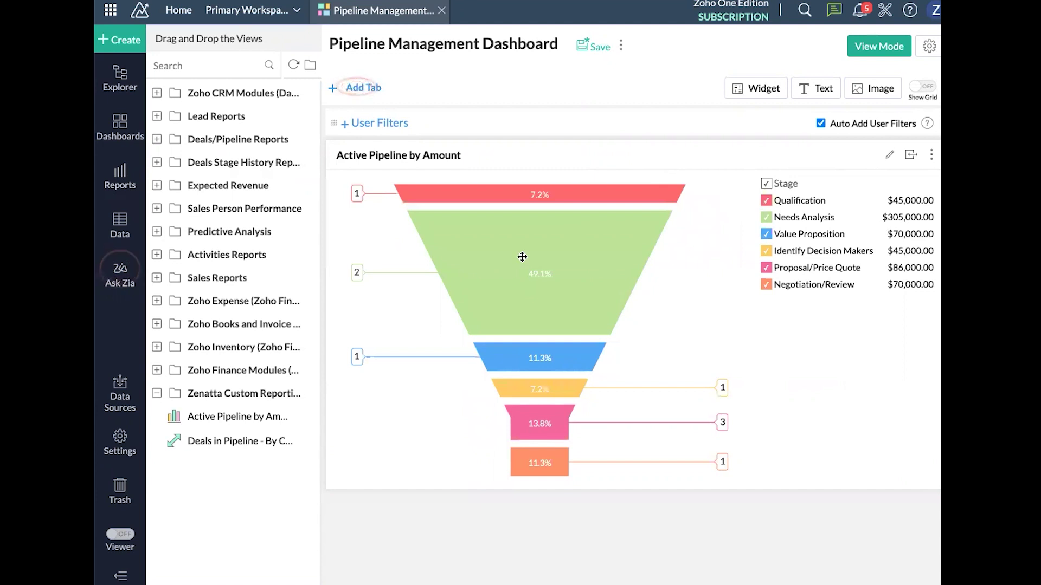
- Add the Deals in Pipeline - By Closing Month report below the funnel chart and enlarge it to full width
{"action": "left_click_drag", "start_coordinate": [271, 445], "coordinate": [463, 526]}
{"action": "scroll", "coordinate": [710, 559], "scroll_direction": "down", "scroll_amount": 2}
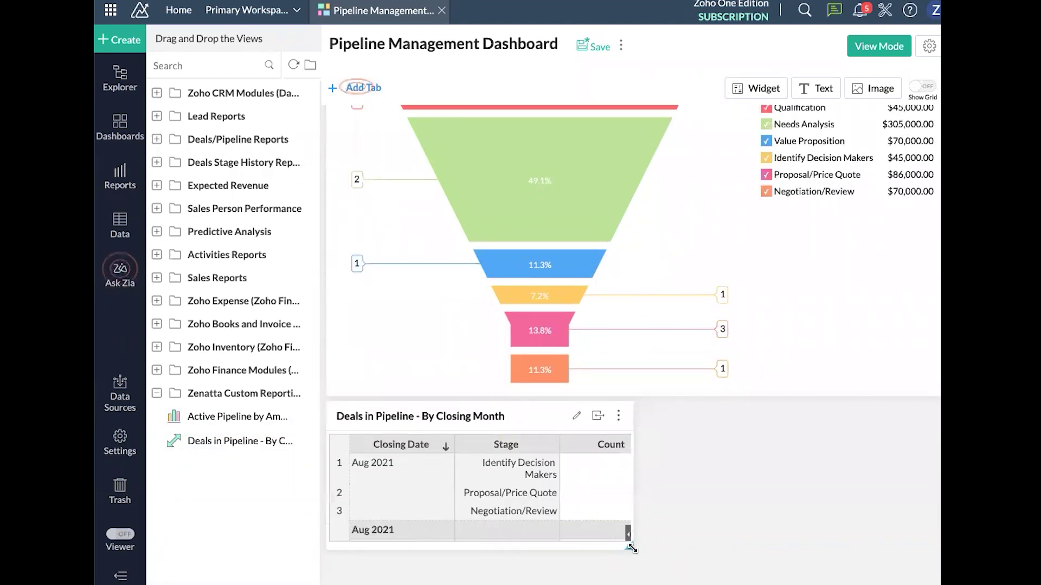
{"action": "left_click_drag", "start_coordinate": [629, 546], "coordinate": [938, 578]}
{"action": "scroll", "coordinate": [705, 488], "scroll_direction": "down", "scroll_amount": 3}
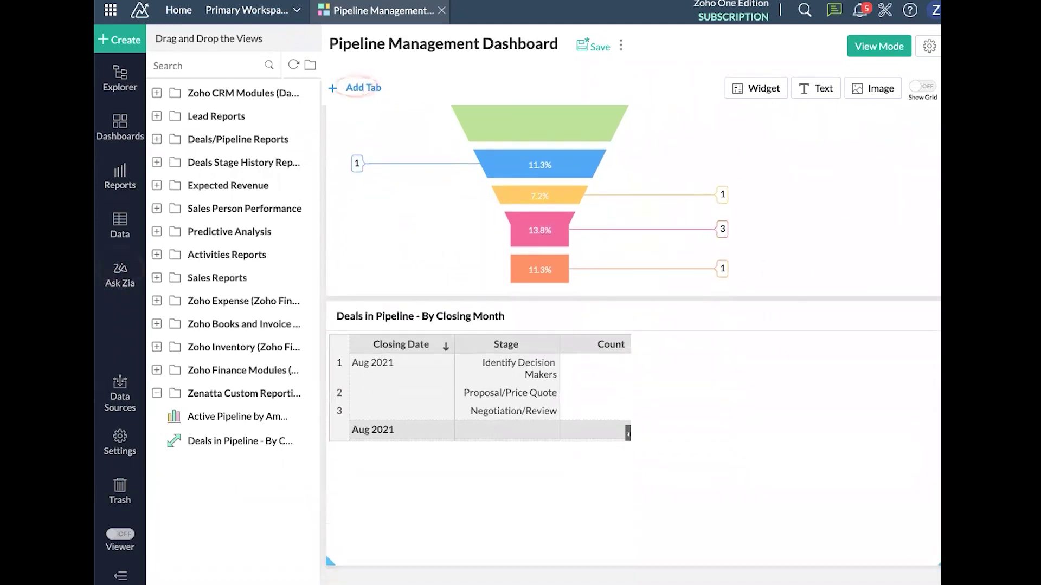
{"action": "scroll", "coordinate": [933, 556], "scroll_direction": "down", "scroll_amount": 2}
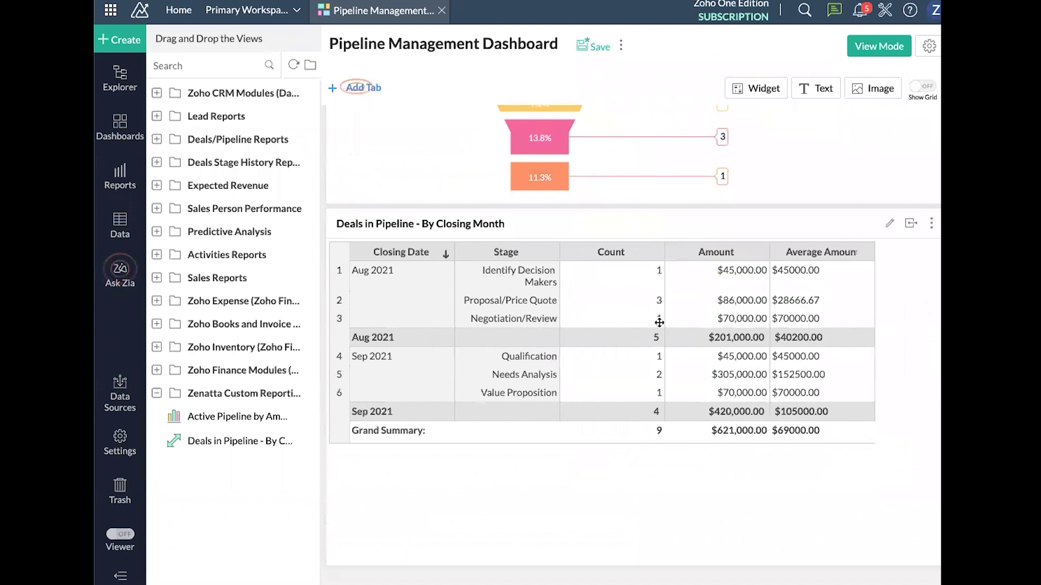
- Save the dashboard as Pipeline Management Dashboard in the Zenatta Custom Reporting folder
{"action": "scroll", "coordinate": [659, 322], "scroll_direction": "up", "scroll_amount": 4}
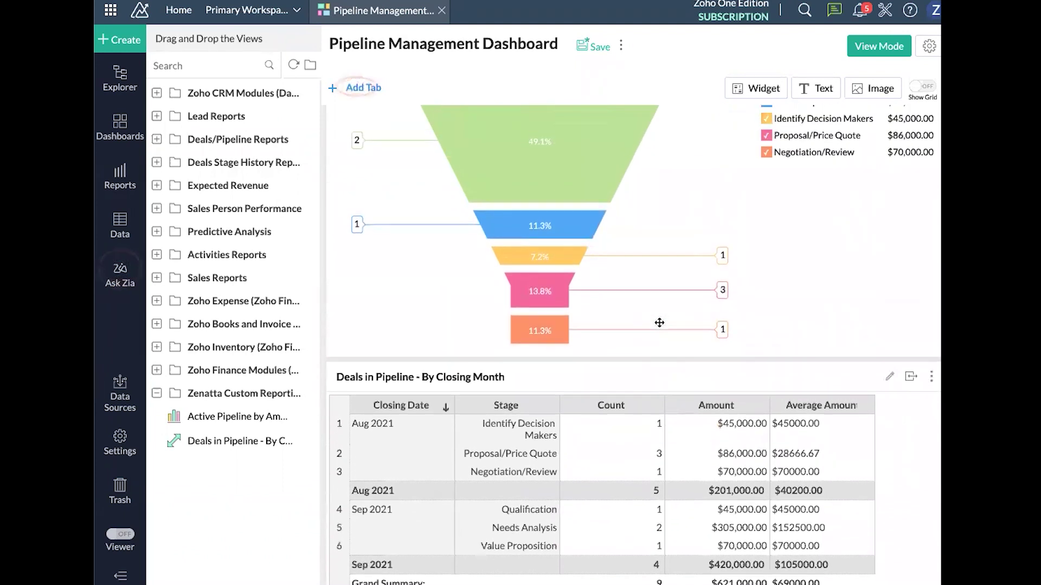
{"action": "scroll", "coordinate": [659, 323], "scroll_direction": "up", "scroll_amount": 5}
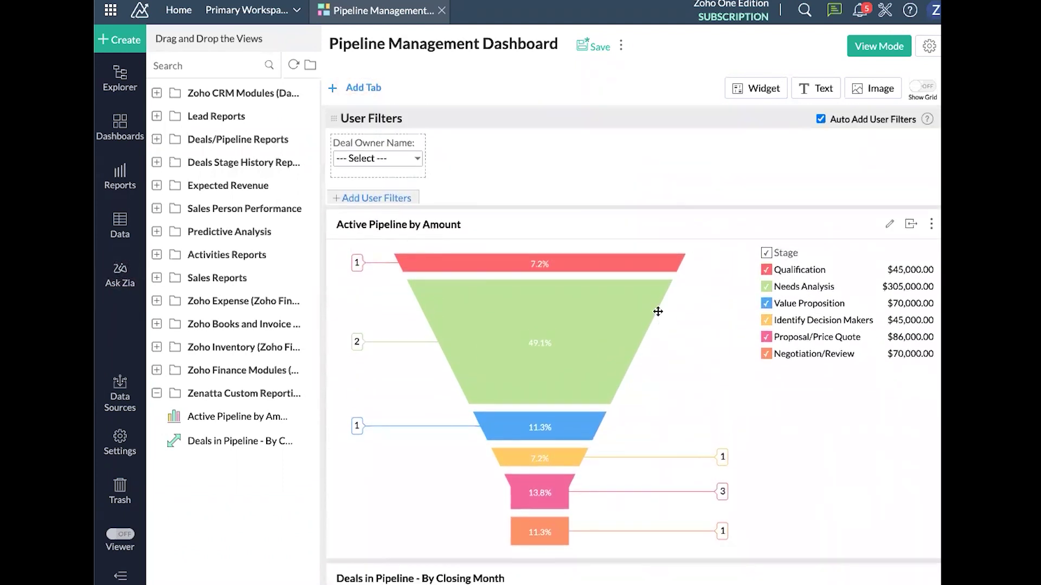
{"action": "left_click", "coordinate": [585, 50]}
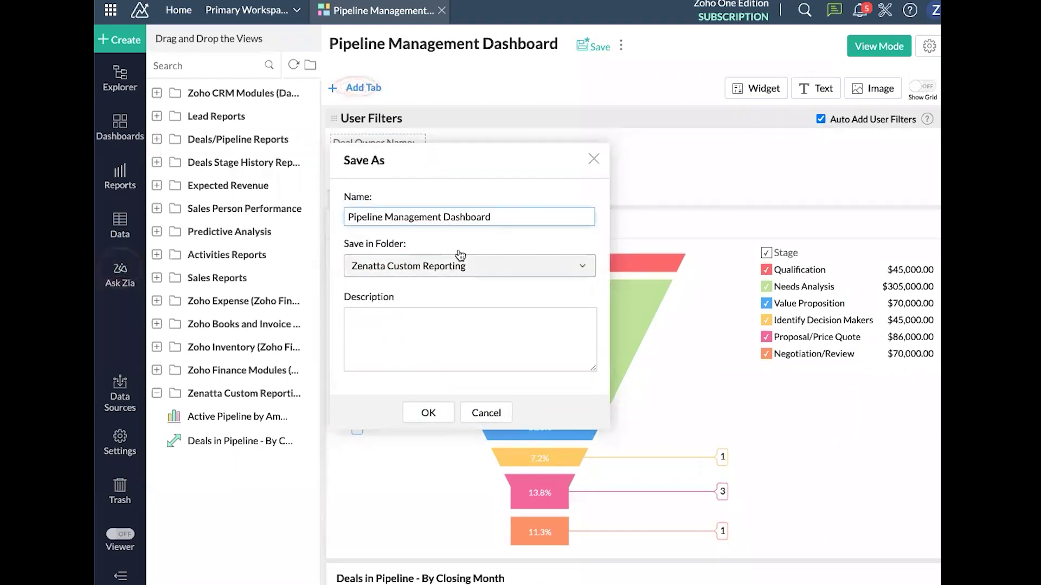
{"action": "left_click", "coordinate": [427, 410]}
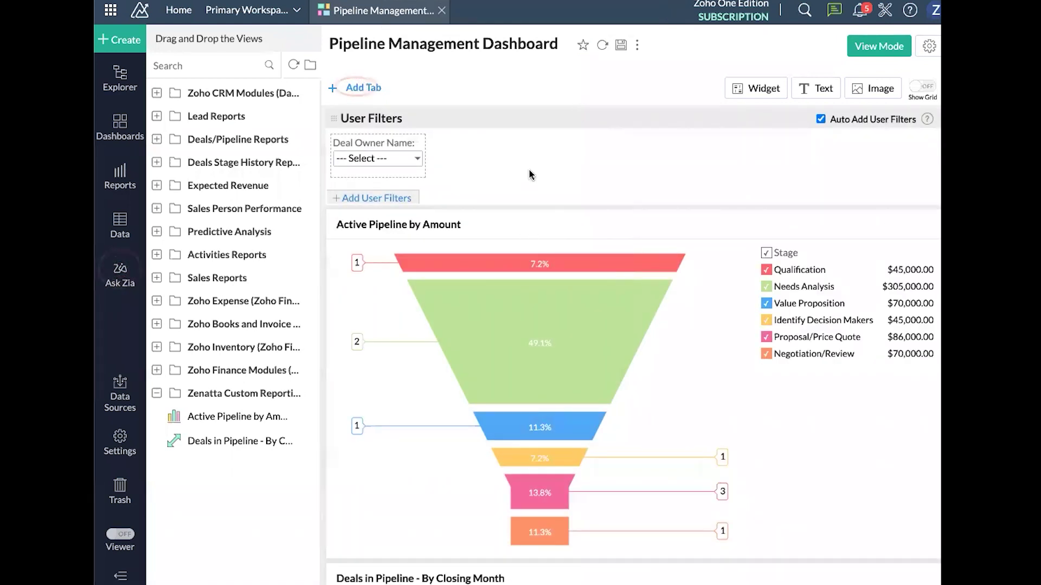
- Add a timeline filter beside the Deal Owner Name user filter and save the dashboard
{"action": "scroll", "coordinate": [580, 250], "scroll_direction": "down", "scroll_amount": 7}
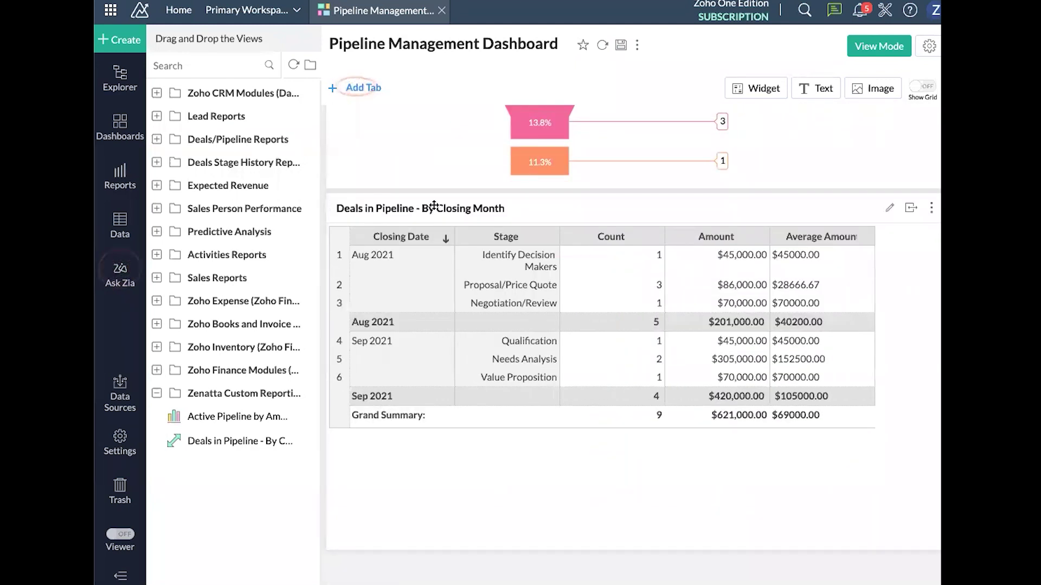
{"action": "scroll", "coordinate": [460, 322], "scroll_direction": "up", "scroll_amount": 4}
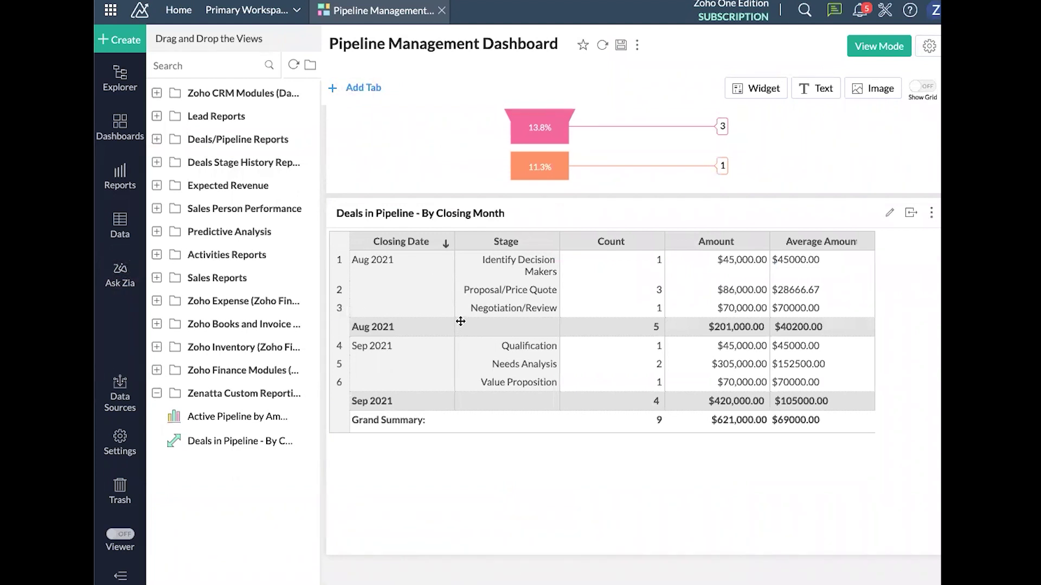
{"action": "scroll", "coordinate": [461, 322], "scroll_direction": "up", "scroll_amount": 3}
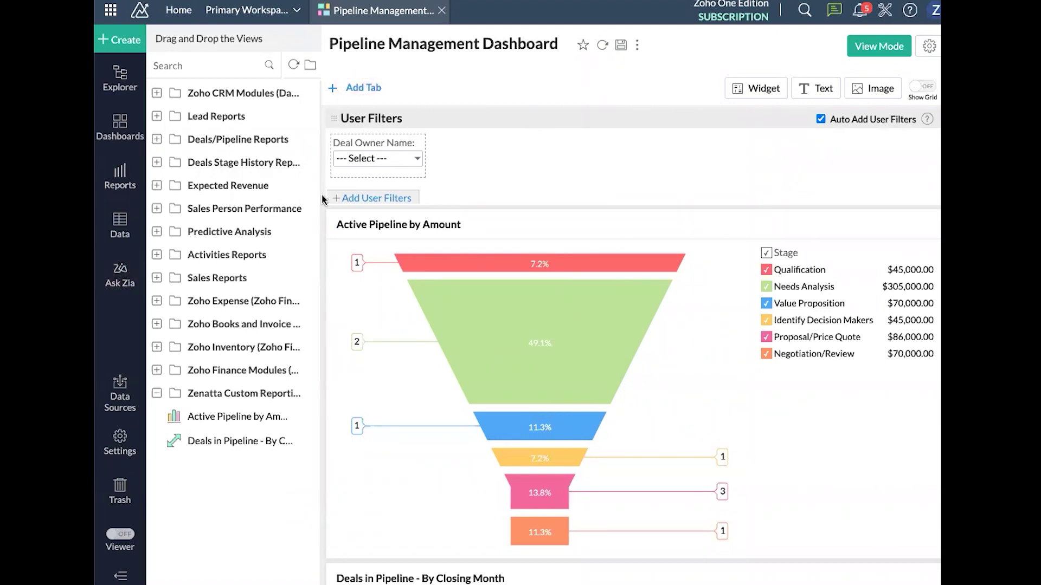
{"action": "left_click", "coordinate": [391, 200]}
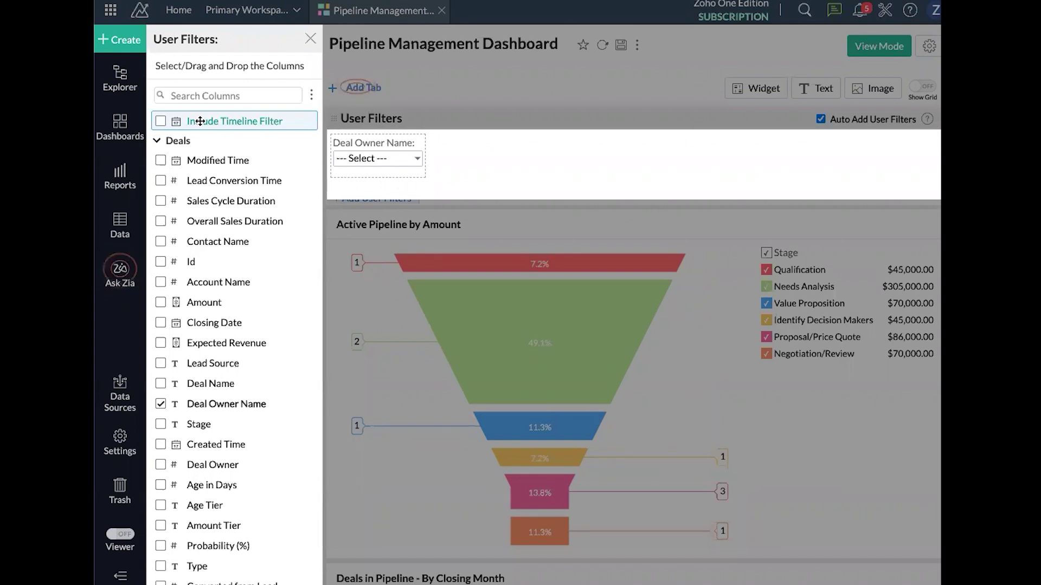
{"action": "left_click_drag", "start_coordinate": [200, 120], "coordinate": [510, 162]}
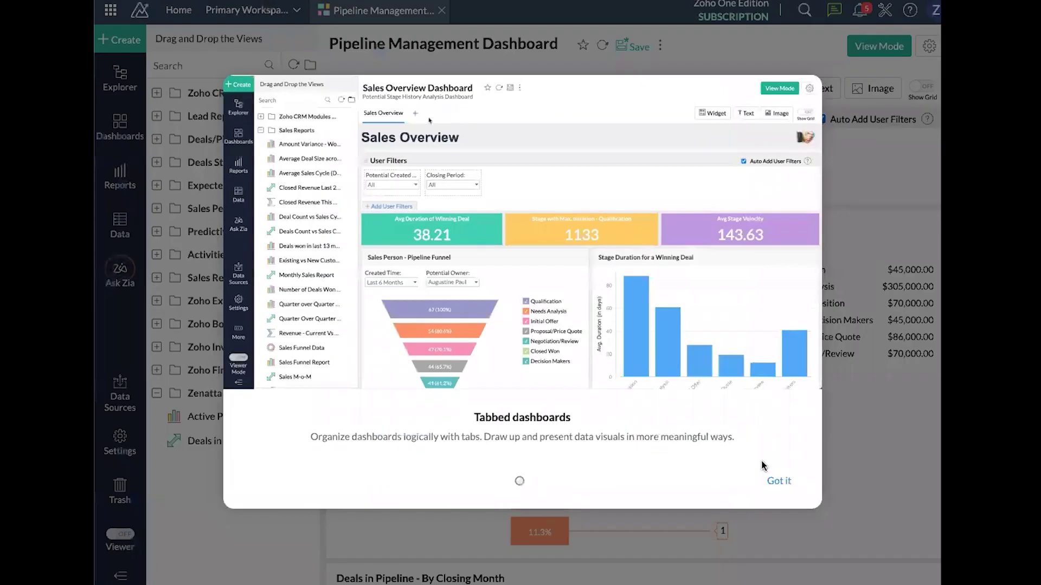
{"action": "left_click", "coordinate": [770, 480]}
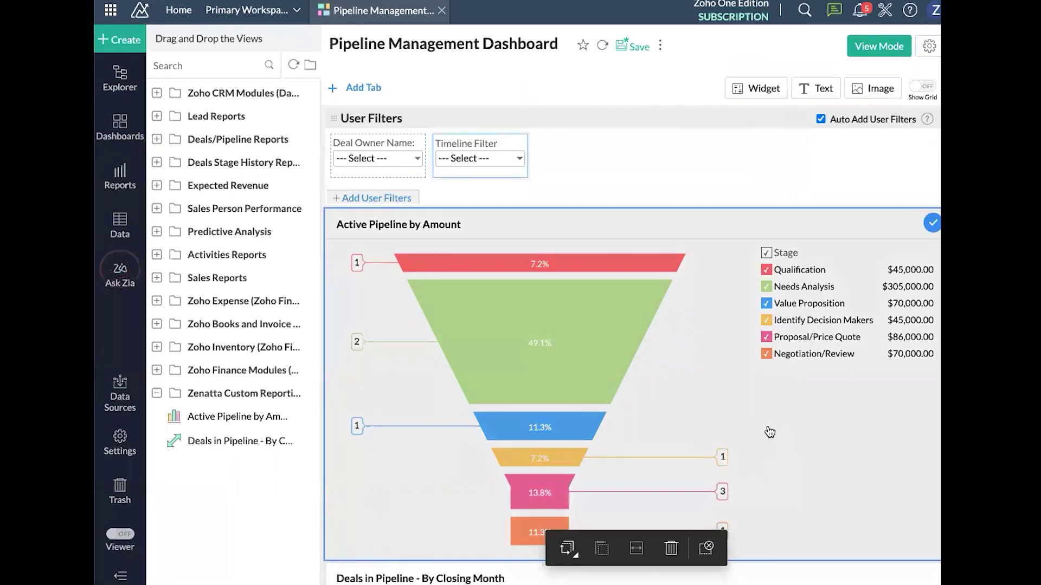
{"action": "left_click", "coordinate": [628, 46]}
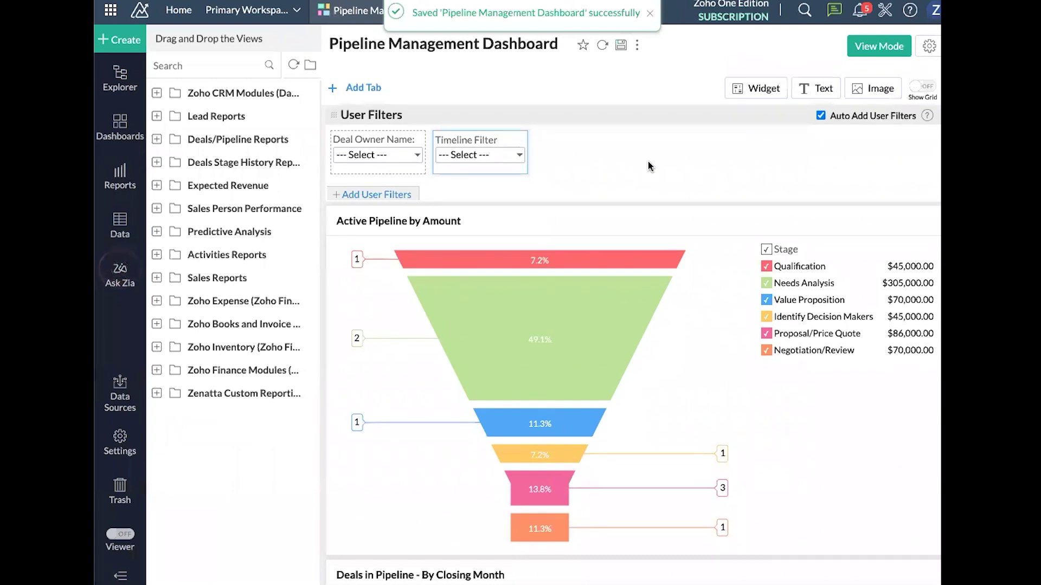
- Map the Active Pipeline by Amount report's timeline filter to Closing Date in Deals and apply the option
{"action": "scroll", "coordinate": [649, 161], "scroll_direction": "down", "scroll_amount": 1}
{"action": "mouse_move", "coordinate": [509, 136]}
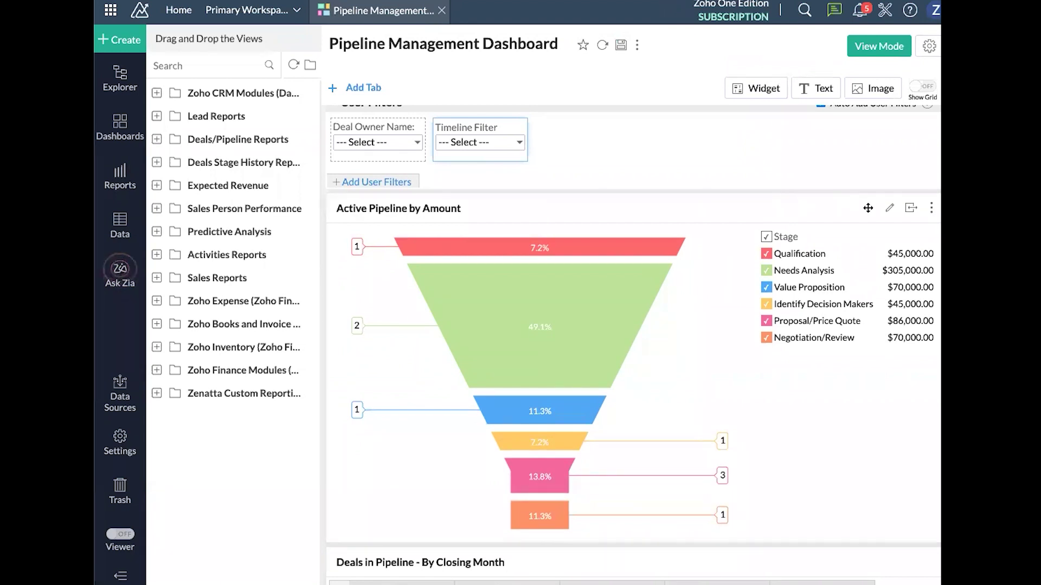
{"action": "left_click", "coordinate": [932, 208]}
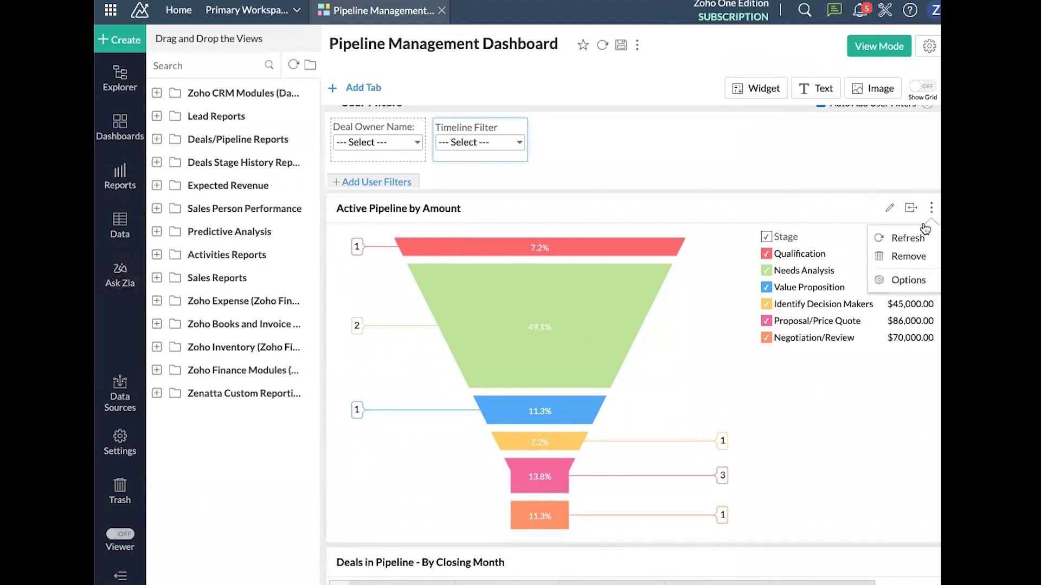
{"action": "left_click", "coordinate": [913, 287]}
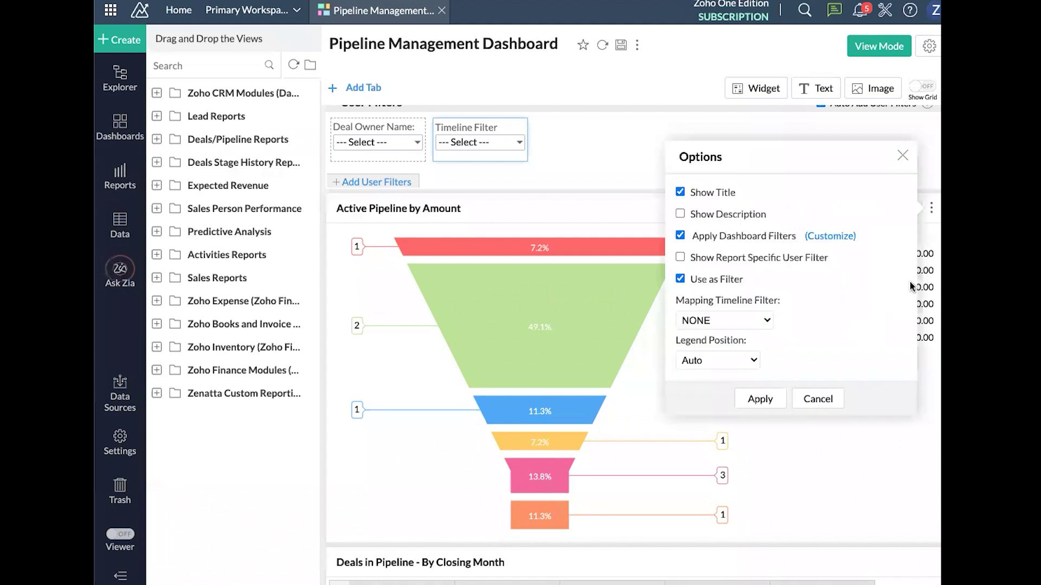
{"action": "left_click", "coordinate": [767, 320]}
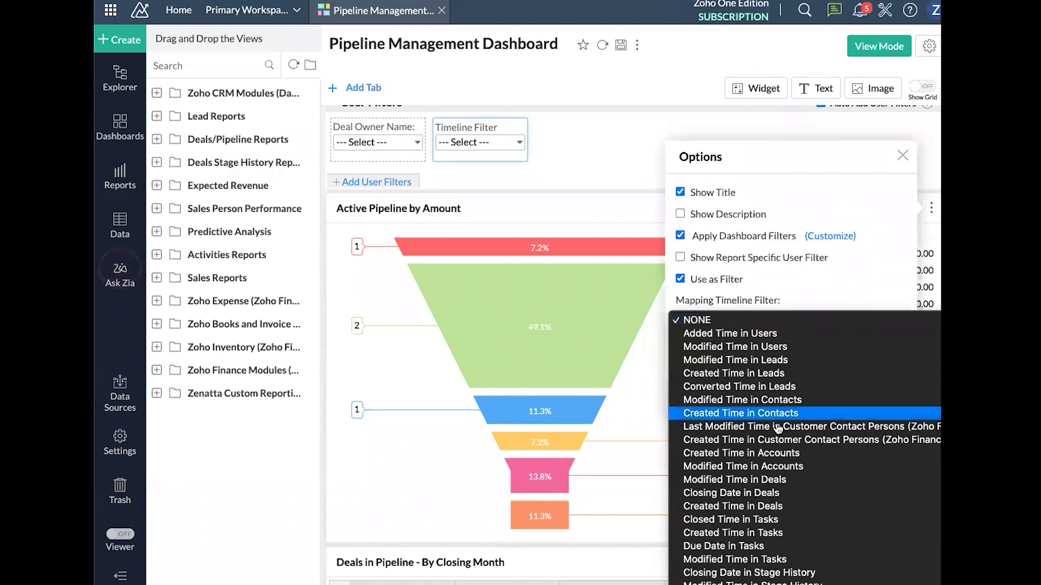
{"action": "left_click", "coordinate": [733, 507]}
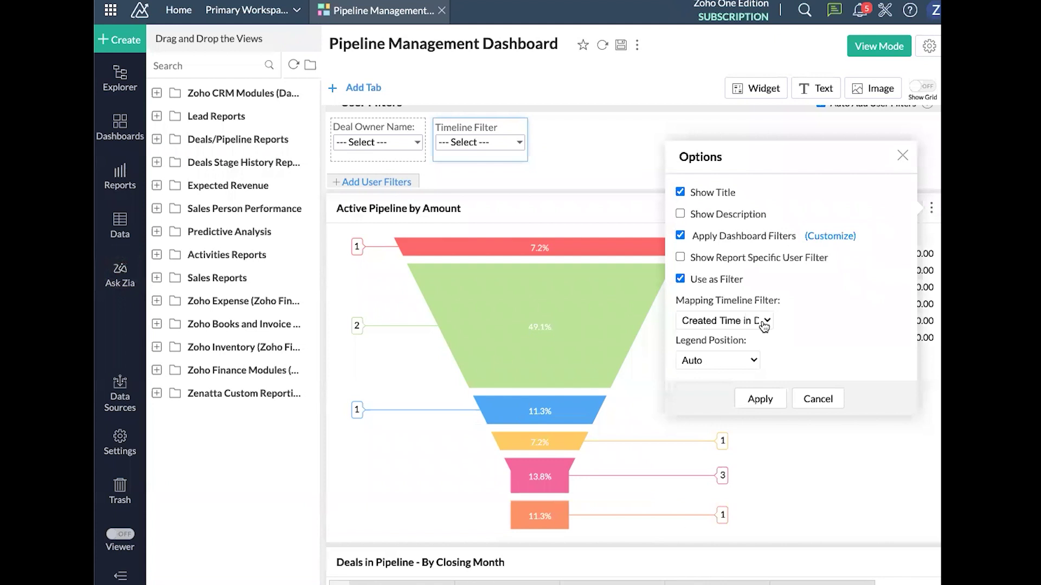
{"action": "left_click", "coordinate": [764, 324]}
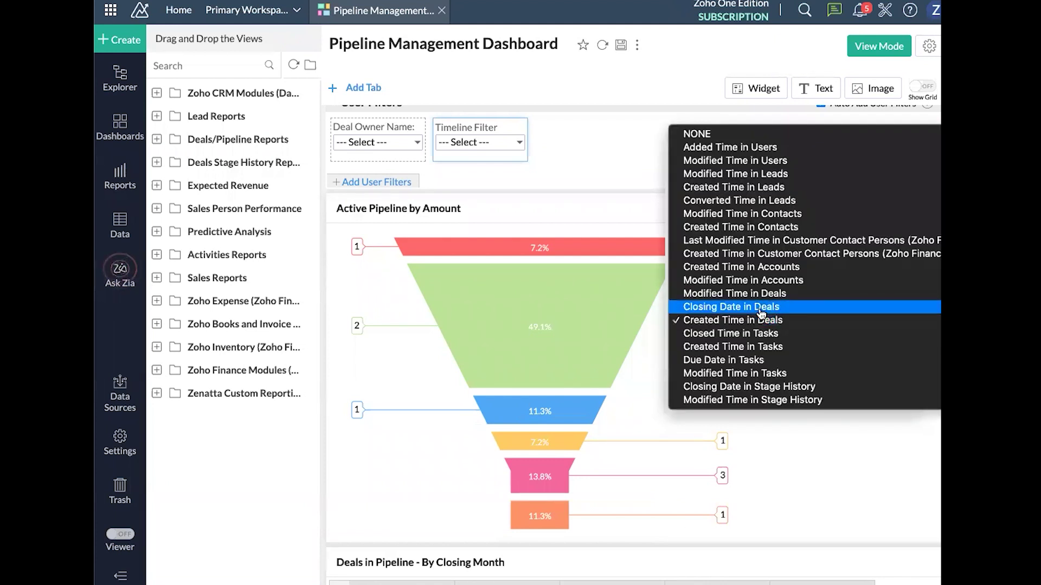
{"action": "left_click", "coordinate": [762, 307]}
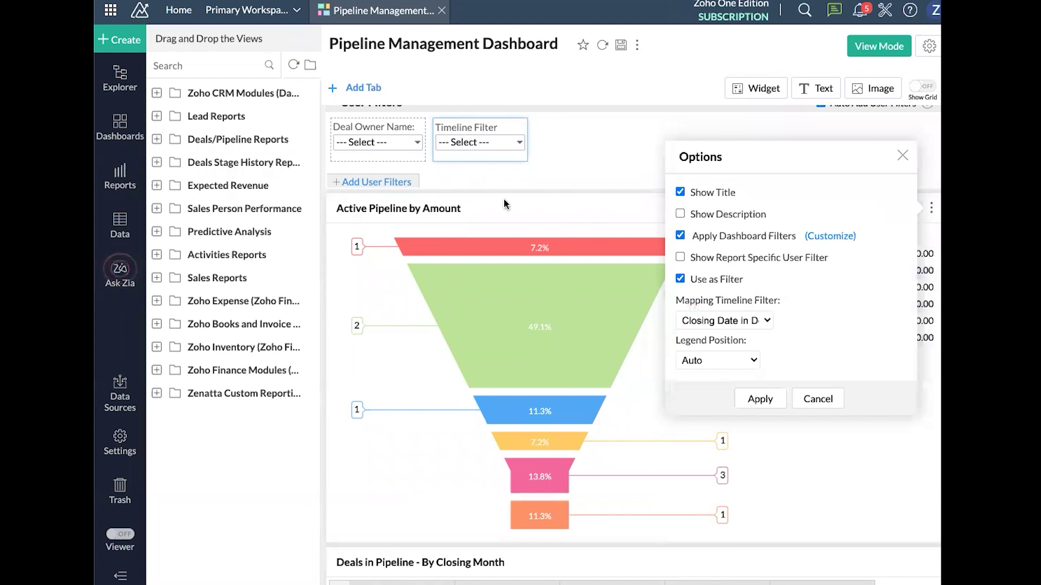
{"action": "left_click", "coordinate": [760, 399]}
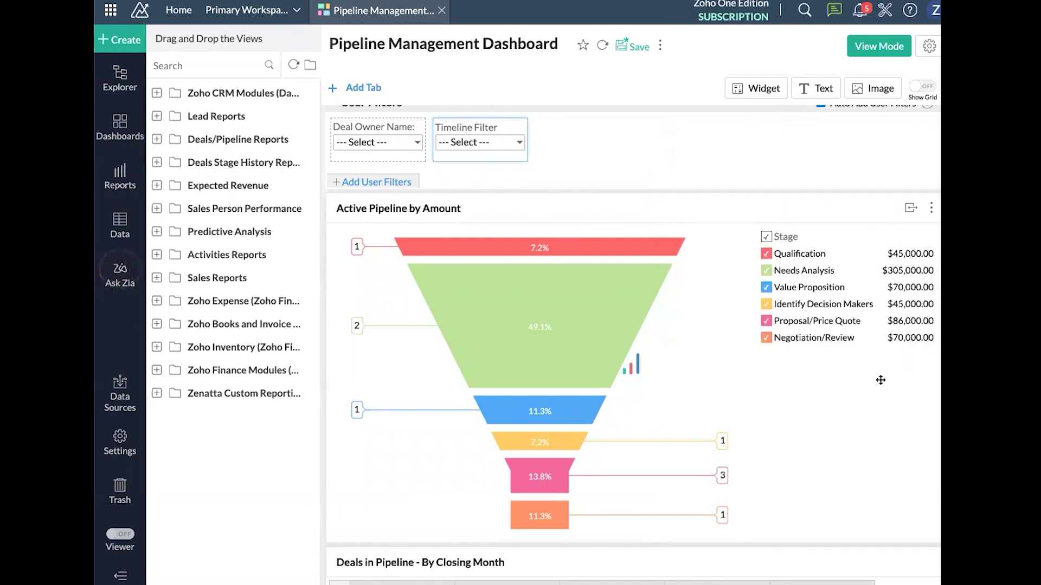
- Map the Deals in Pipeline - By Closing Month report's timeline filter to Closing Date in Deals and save the dashboard
{"action": "scroll", "coordinate": [881, 378], "scroll_direction": "down", "scroll_amount": 3}
{"action": "left_click", "coordinate": [931, 434]}
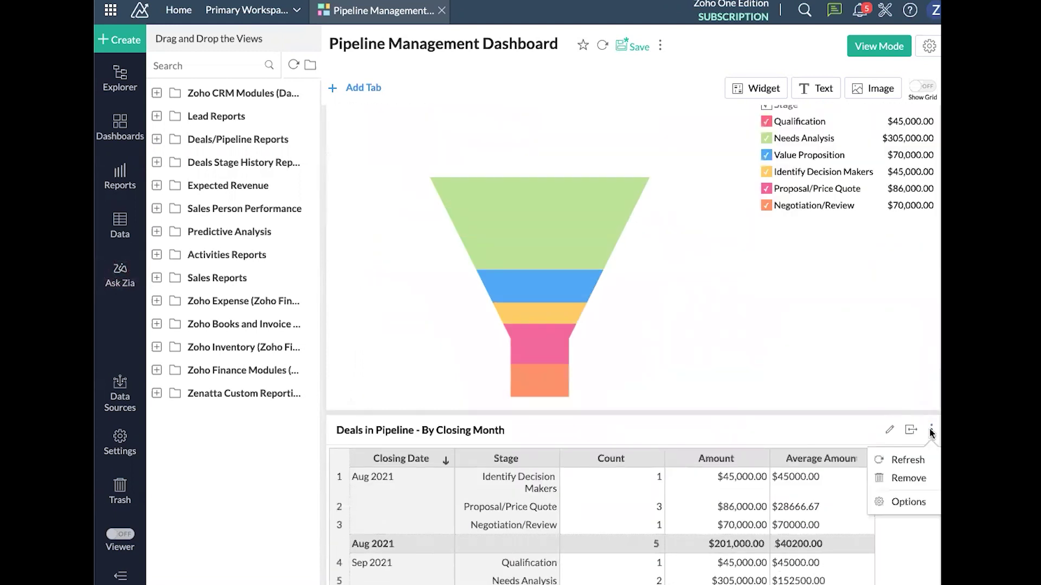
{"action": "left_click", "coordinate": [901, 500]}
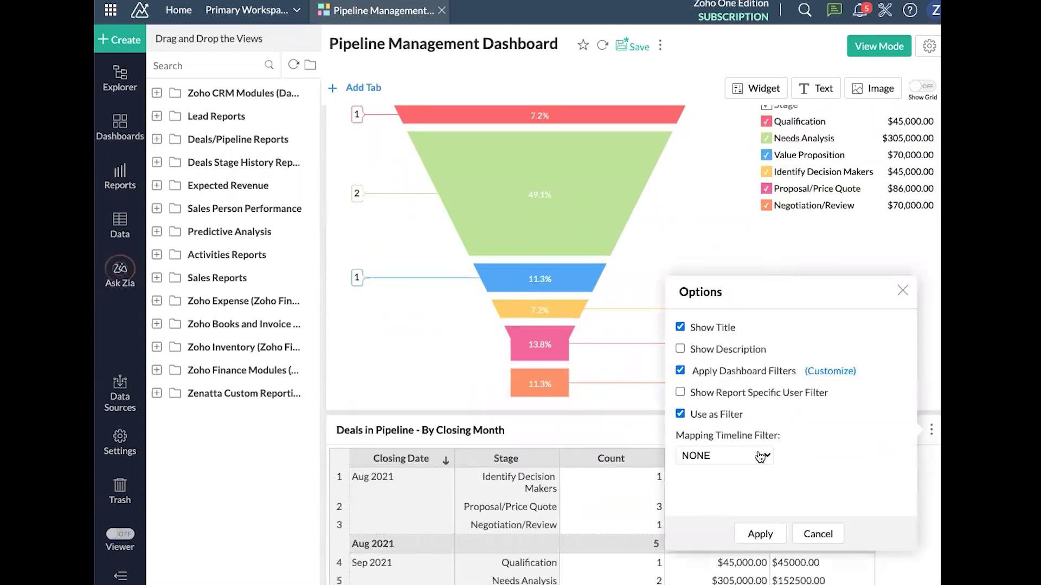
{"action": "left_click", "coordinate": [761, 457]}
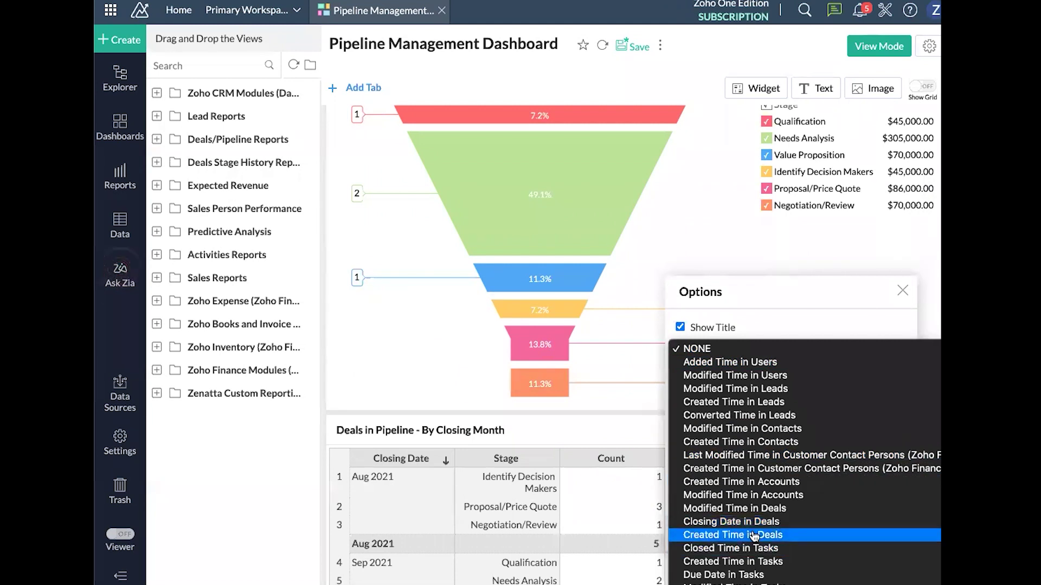
{"action": "left_click", "coordinate": [753, 522]}
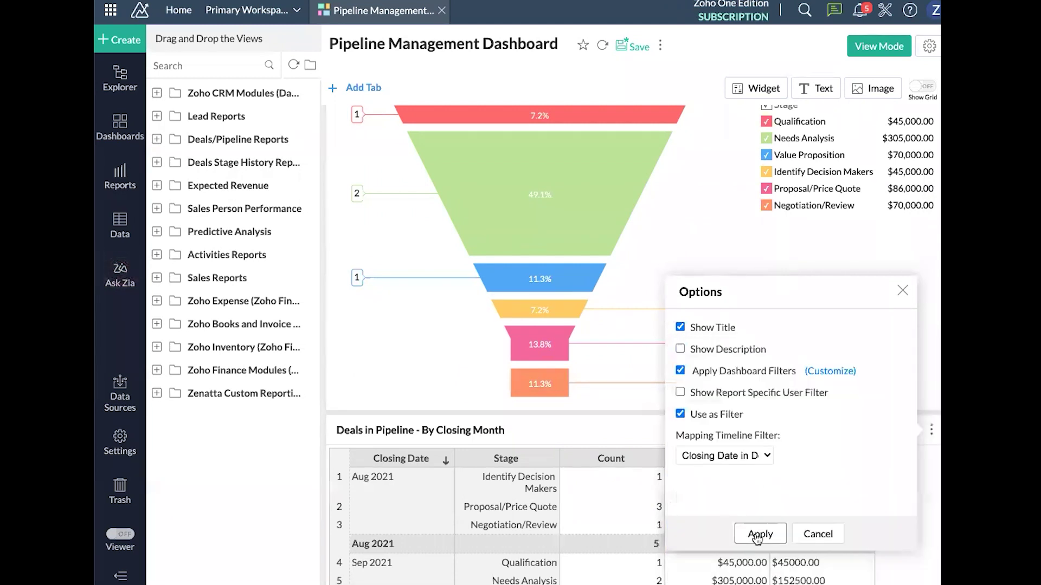
{"action": "left_click", "coordinate": [759, 535]}
{"action": "left_click", "coordinate": [625, 47]}
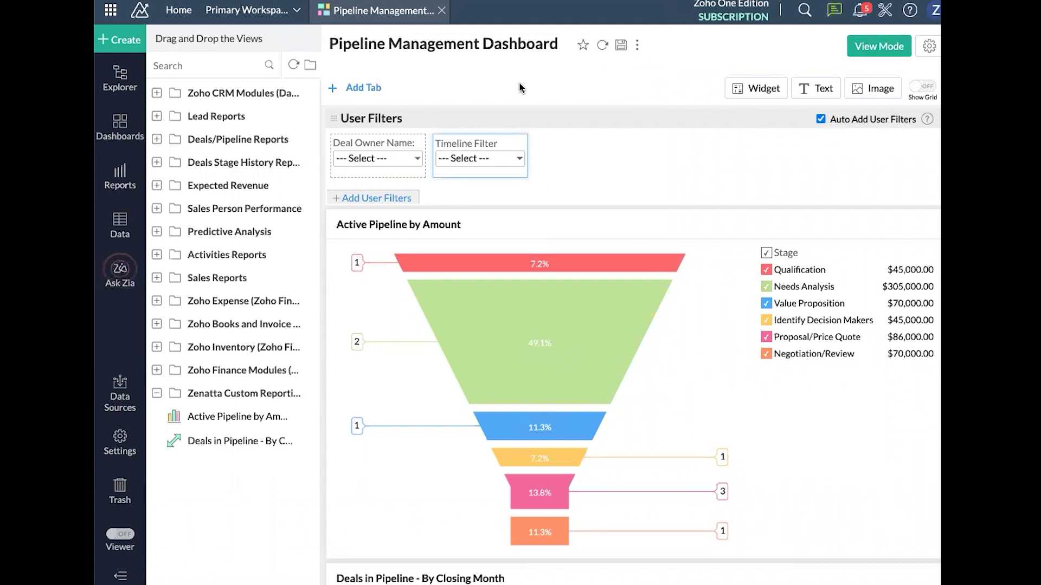
- Edit the timeline filter to add Previous Month, Last 3 Months and Last 6 Months to its selectable values
{"action": "mouse_move", "coordinate": [472, 145]}
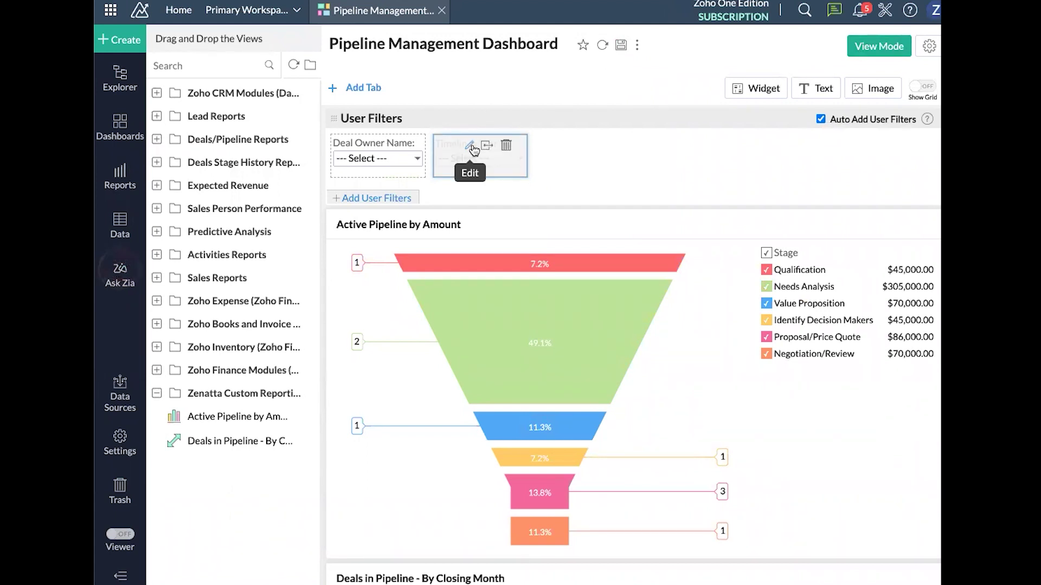
{"action": "left_click", "coordinate": [470, 145]}
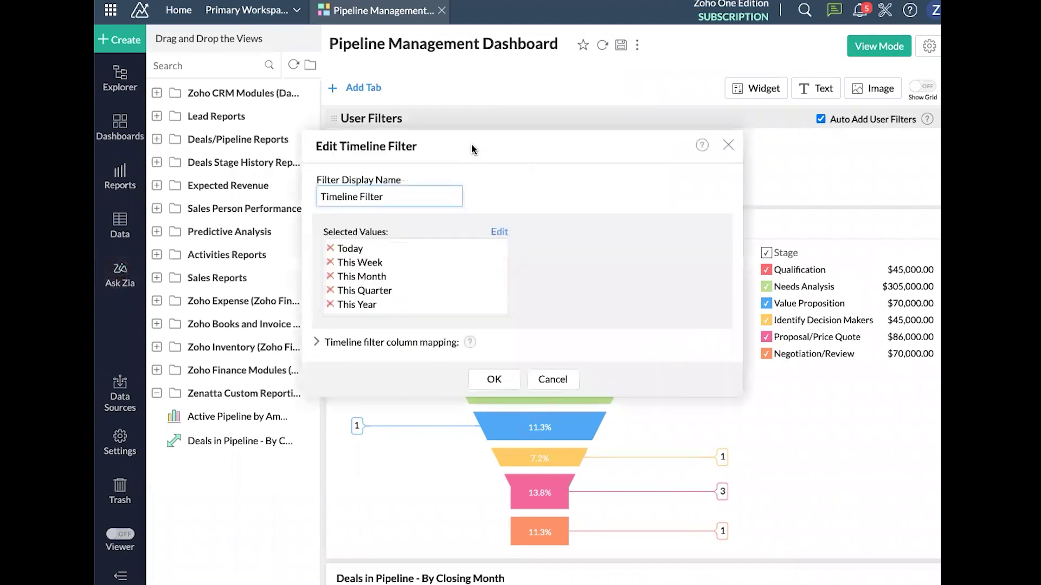
{"action": "mouse_move", "coordinate": [349, 248]}
{"action": "scroll", "coordinate": [352, 262], "scroll_direction": "down", "scroll_amount": 1}
{"action": "scroll", "coordinate": [351, 262], "scroll_direction": "up", "scroll_amount": 1}
{"action": "left_click", "coordinate": [499, 232]}
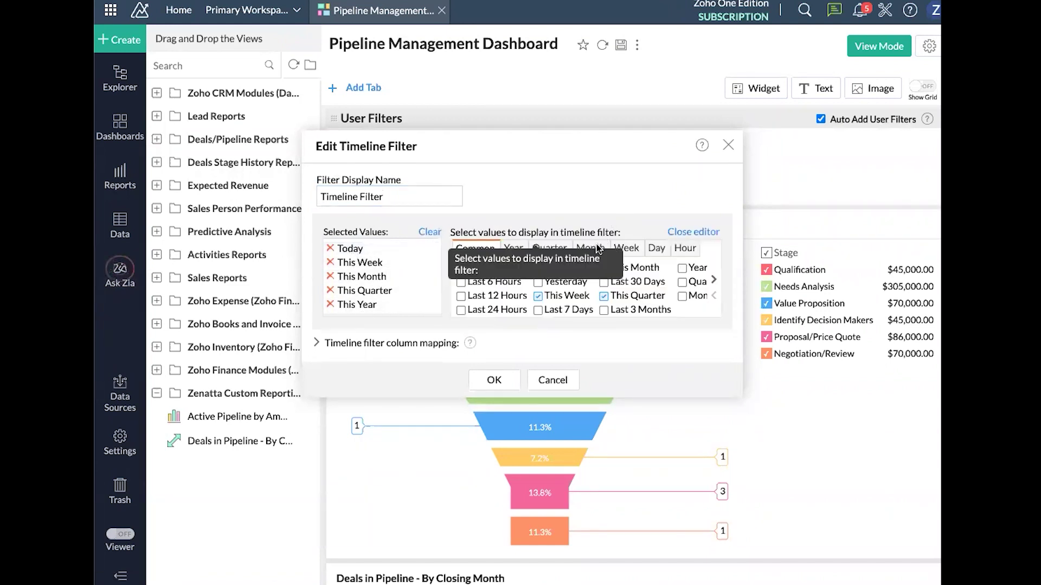
{"action": "left_click", "coordinate": [592, 249]}
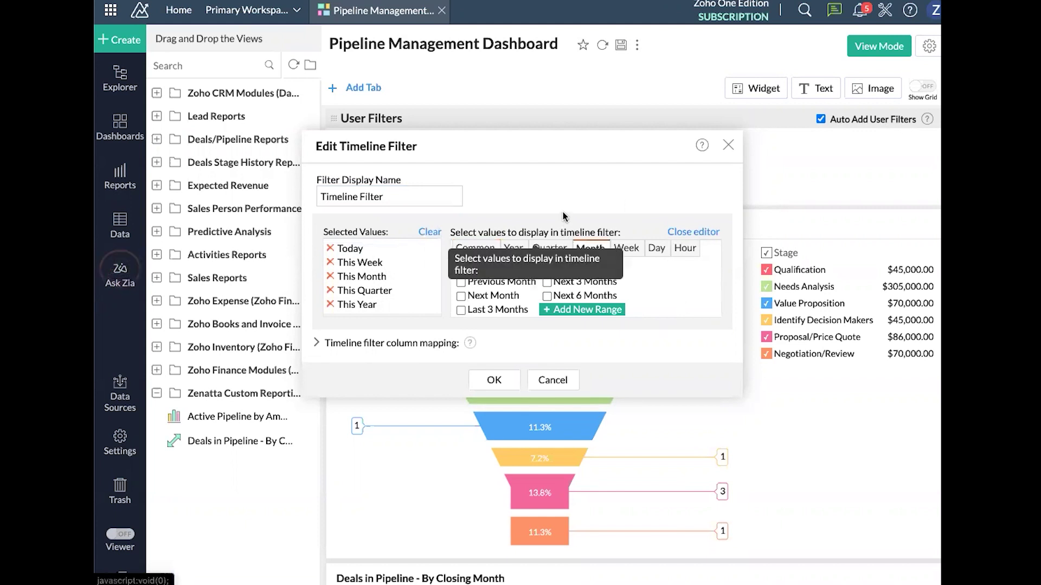
{"action": "left_click", "coordinate": [504, 283]}
{"action": "left_click", "coordinate": [498, 311]}
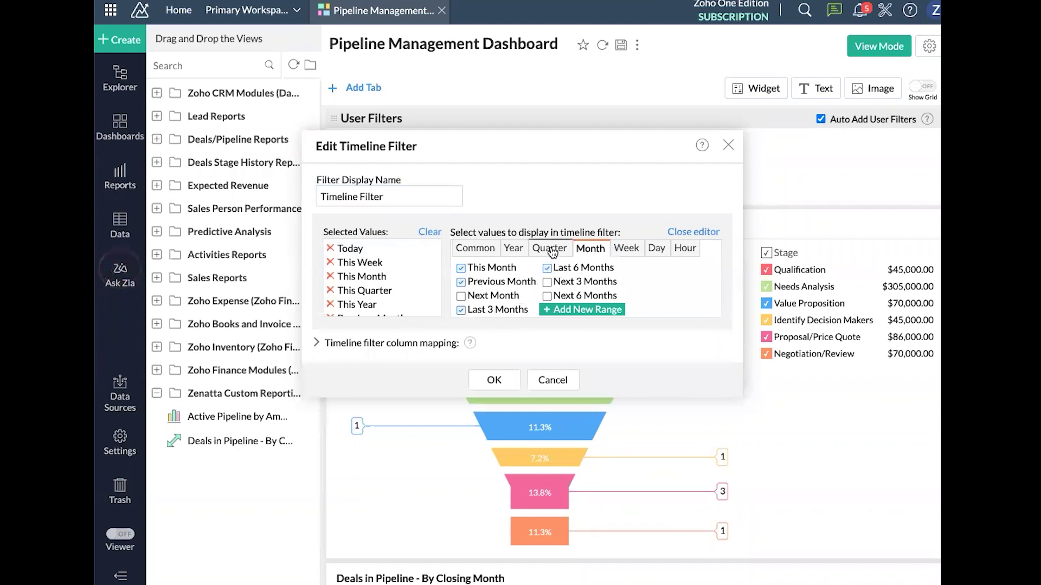
- Add Previous Quarter and Previous Year to the timeline filter's values and review the selected list
{"action": "left_click", "coordinate": [549, 248]}
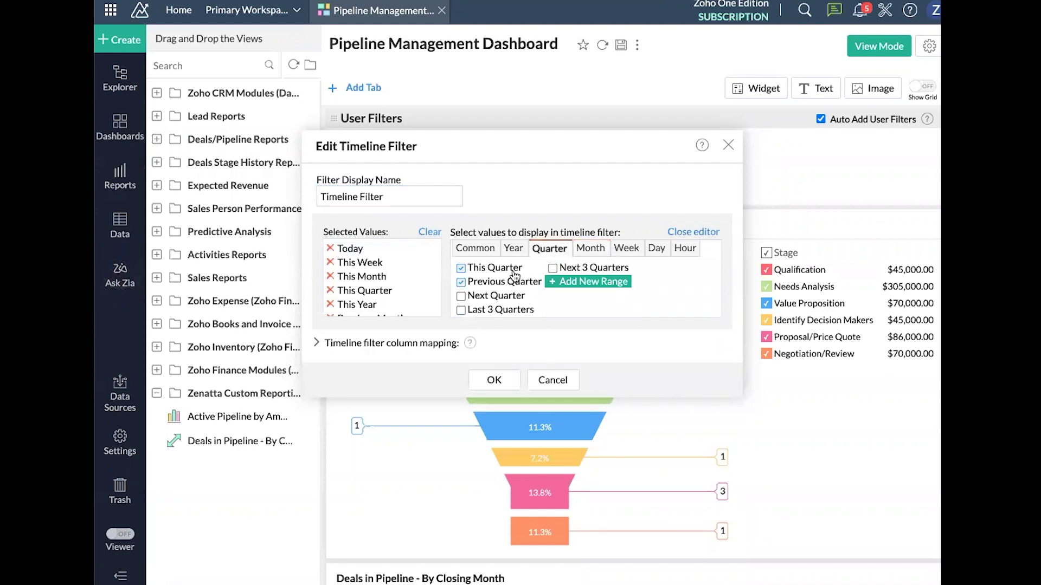
{"action": "left_click", "coordinate": [513, 248]}
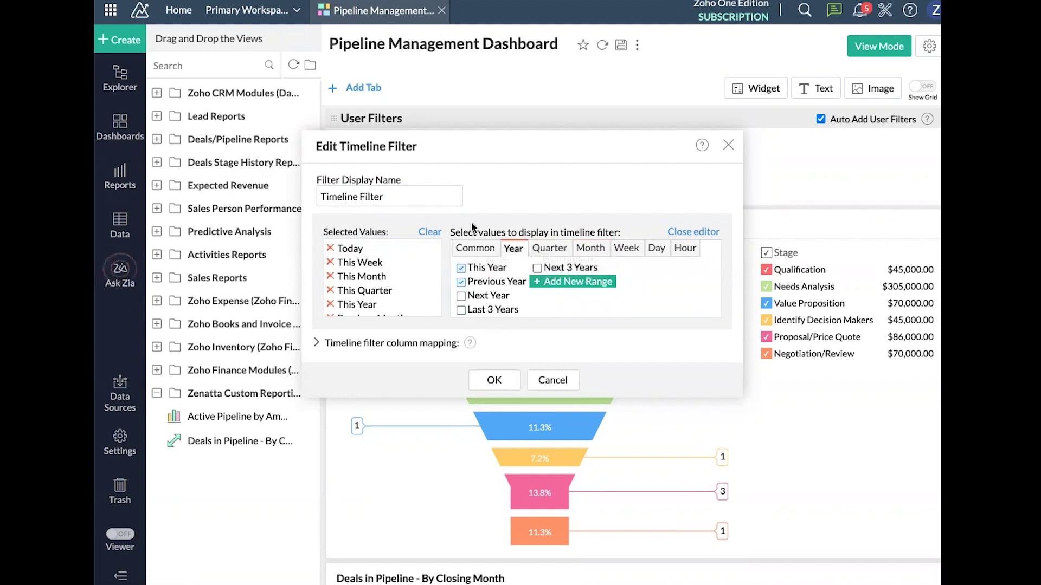
{"action": "scroll", "coordinate": [359, 293], "scroll_direction": "down", "scroll_amount": 3}
{"action": "scroll", "coordinate": [358, 294], "scroll_direction": "up", "scroll_amount": 5}
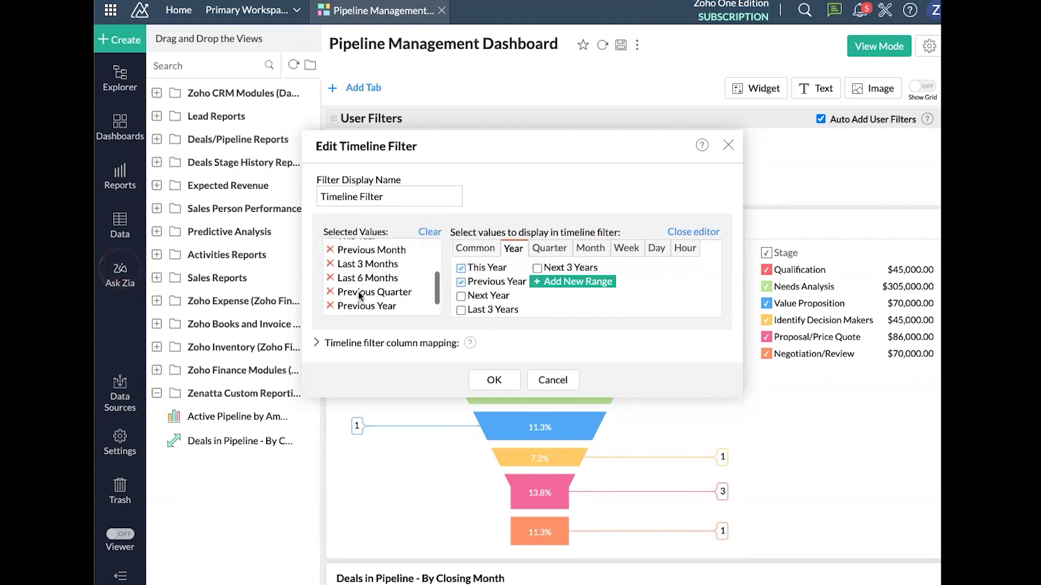
{"action": "scroll", "coordinate": [373, 268], "scroll_direction": "down", "scroll_amount": 2}
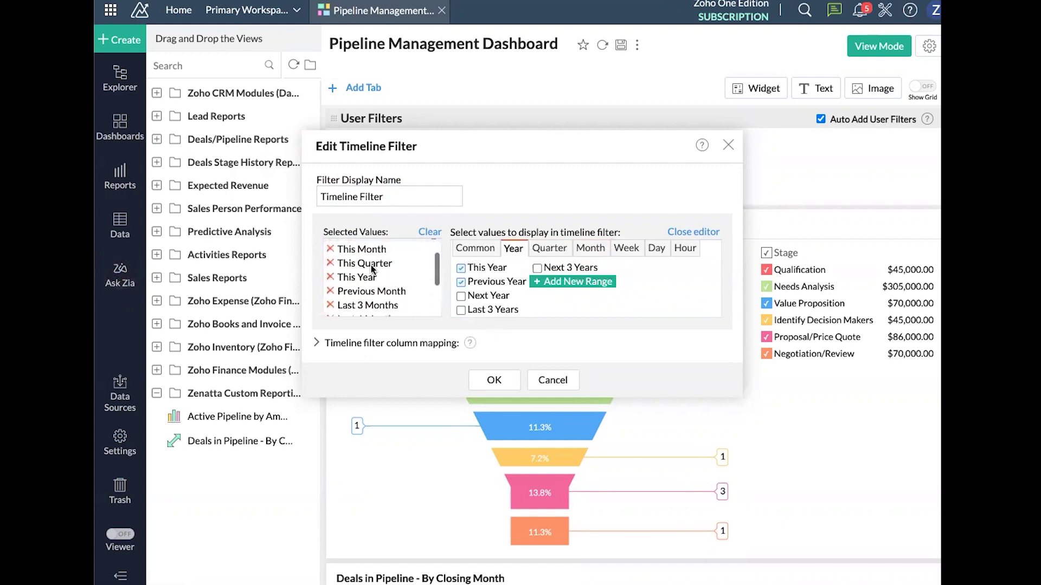
{"action": "scroll", "coordinate": [373, 271], "scroll_direction": "up", "scroll_amount": 2}
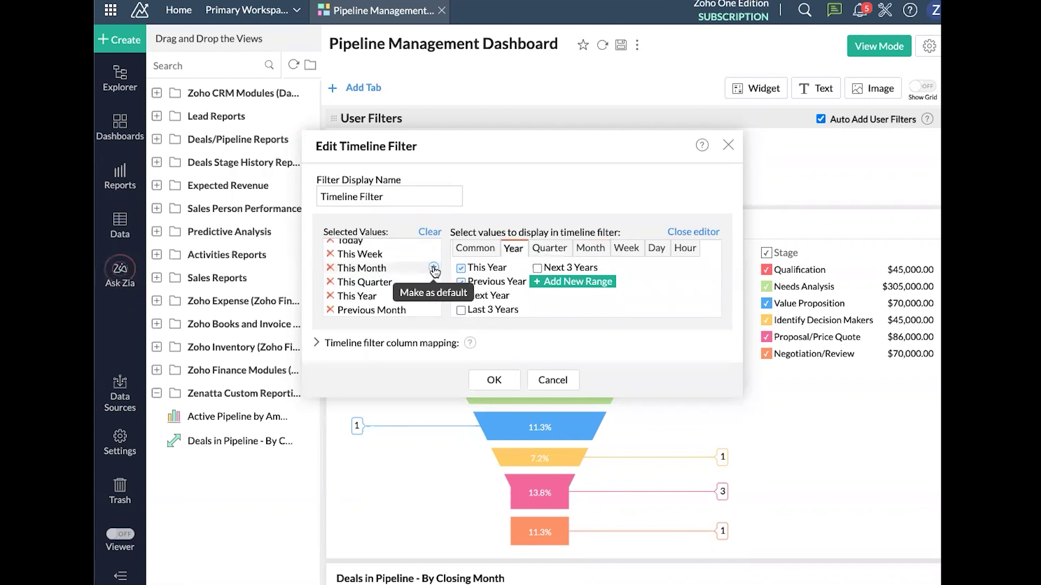
- Try This Month as the default timeline value, clear that default, and save the edited filter with the dashboard
{"action": "left_click", "coordinate": [434, 271]}
{"action": "left_click", "coordinate": [433, 267]}
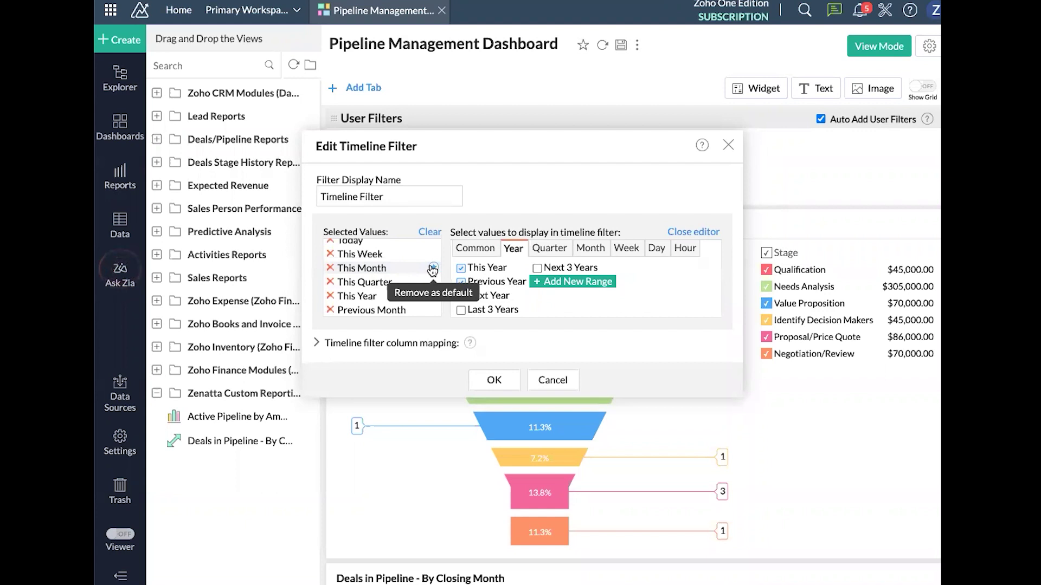
{"action": "left_click", "coordinate": [493, 378]}
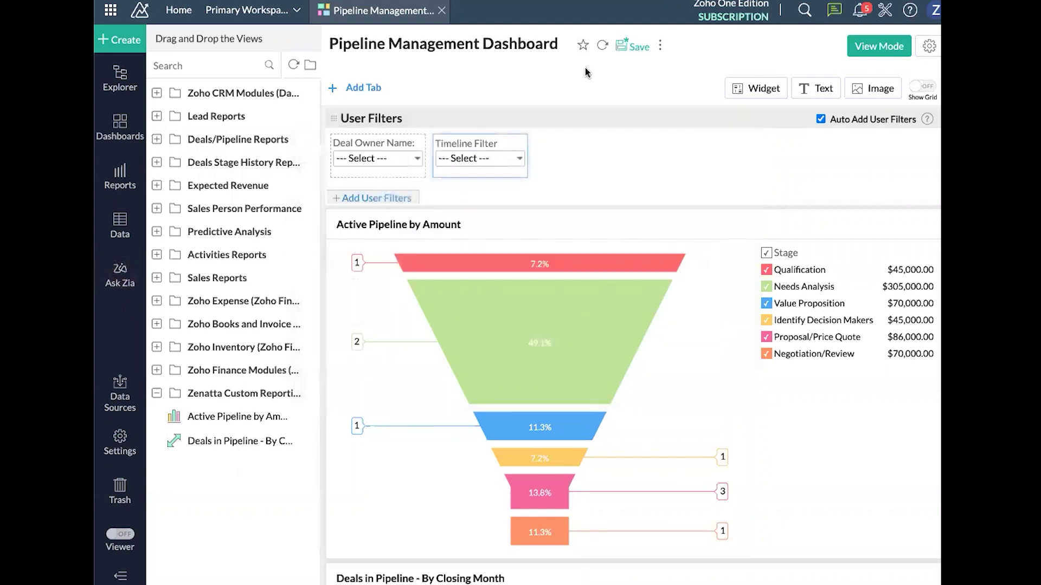
{"action": "left_click", "coordinate": [632, 46]}
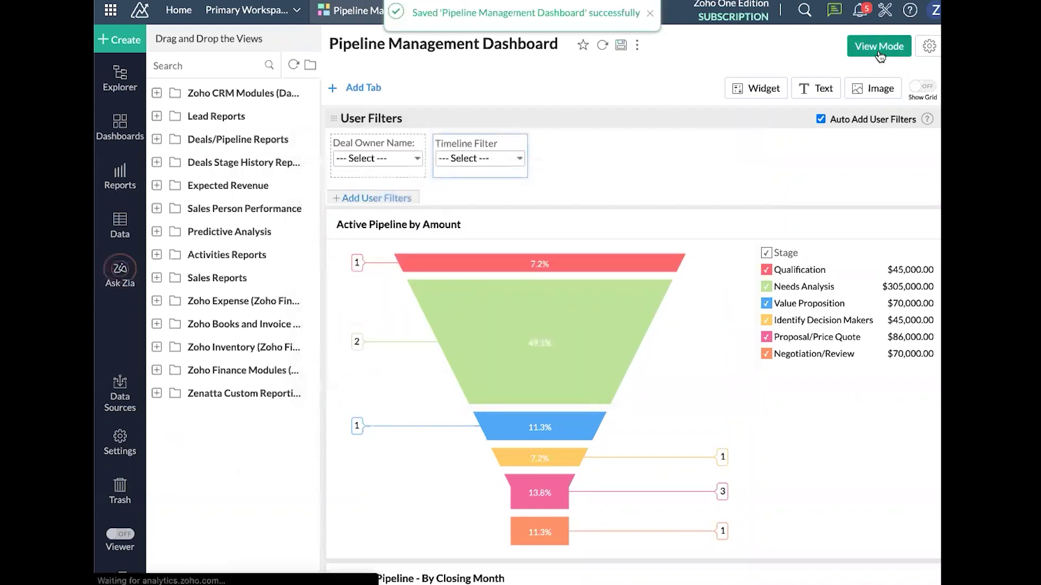
- Switch the dashboard to view mode and filter both reports to This Month with the timeline filter
{"action": "left_click", "coordinate": [879, 47]}
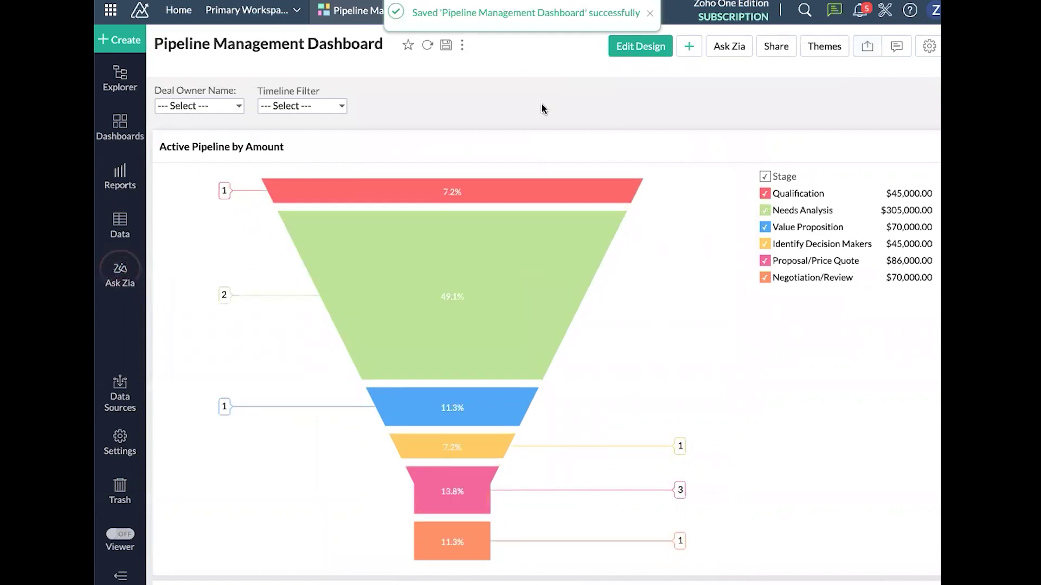
{"action": "scroll", "coordinate": [654, 290], "scroll_direction": "down", "scroll_amount": 8}
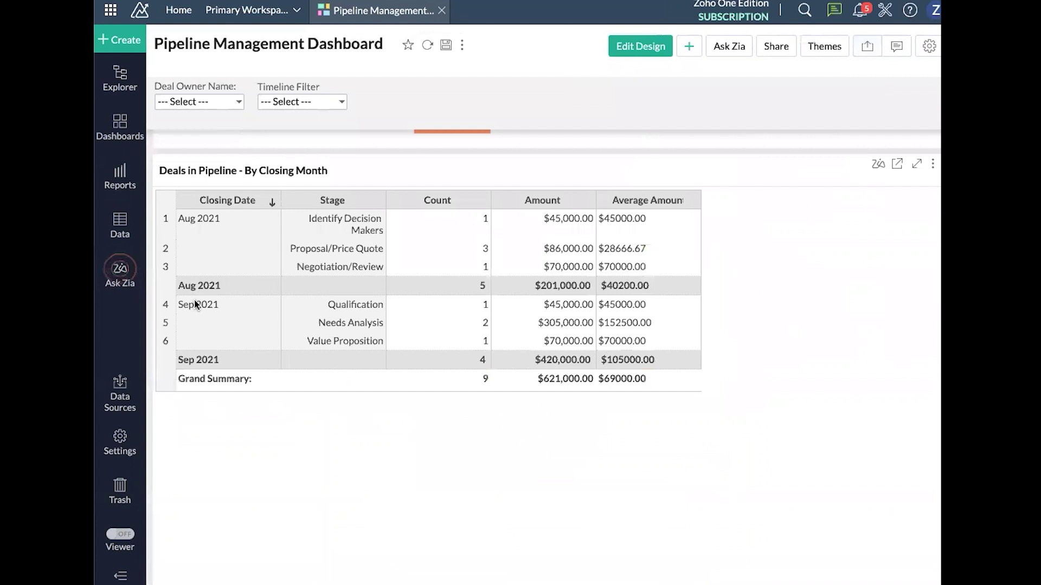
{"action": "scroll", "coordinate": [251, 348], "scroll_direction": "up", "scroll_amount": 4}
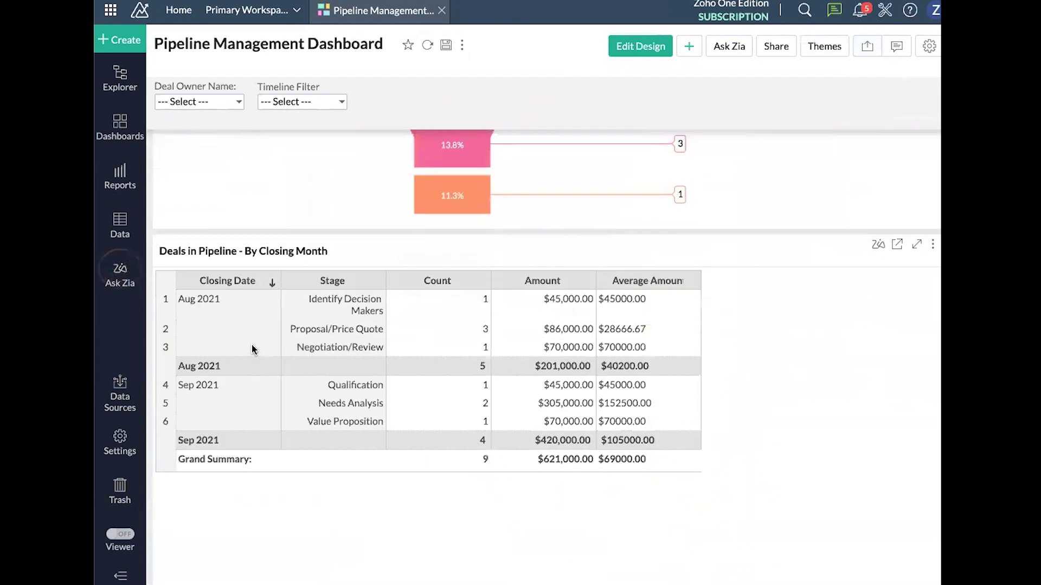
{"action": "left_click", "coordinate": [342, 105]}
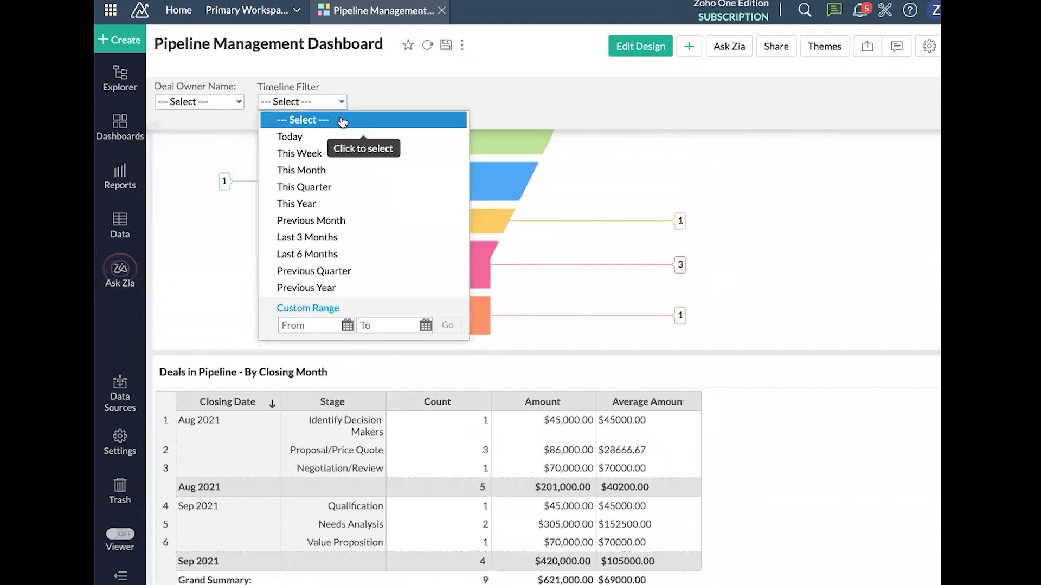
{"action": "left_click", "coordinate": [340, 172]}
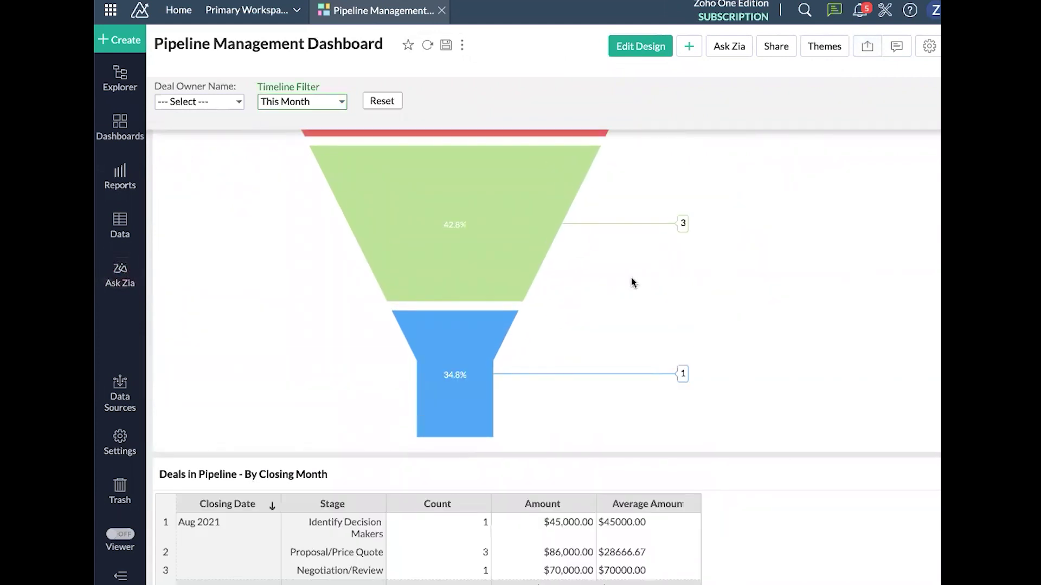
- Examine the funnel chart and closing-month table under the This Month filter, and look at the available deal owner choices
{"action": "scroll", "coordinate": [631, 278], "scroll_direction": "up", "scroll_amount": 3}
{"action": "scroll", "coordinate": [553, 223], "scroll_direction": "down", "scroll_amount": 4}
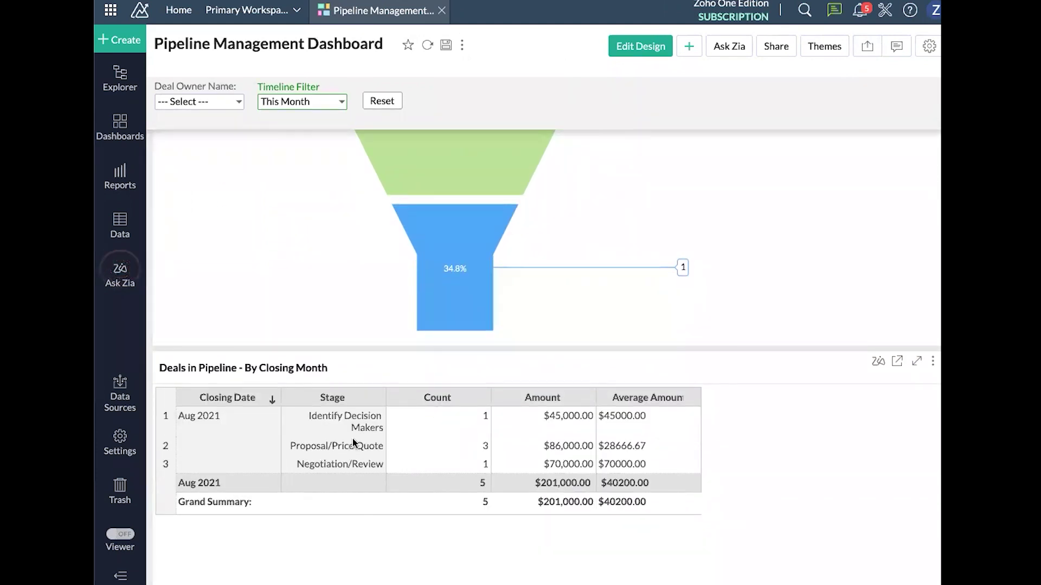
{"action": "scroll", "coordinate": [481, 413], "scroll_direction": "up", "scroll_amount": 1}
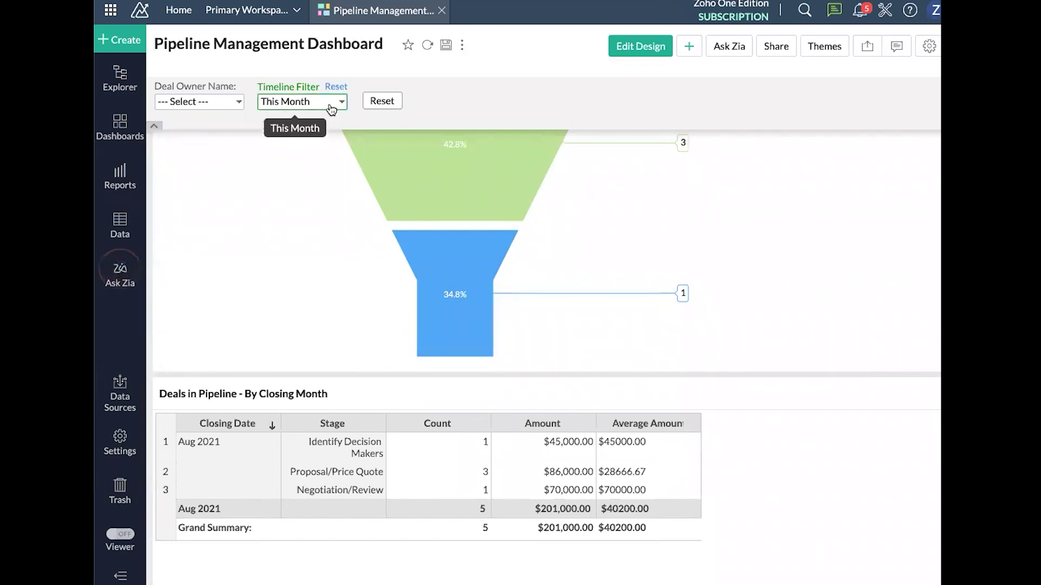
{"action": "left_click", "coordinate": [238, 103]}
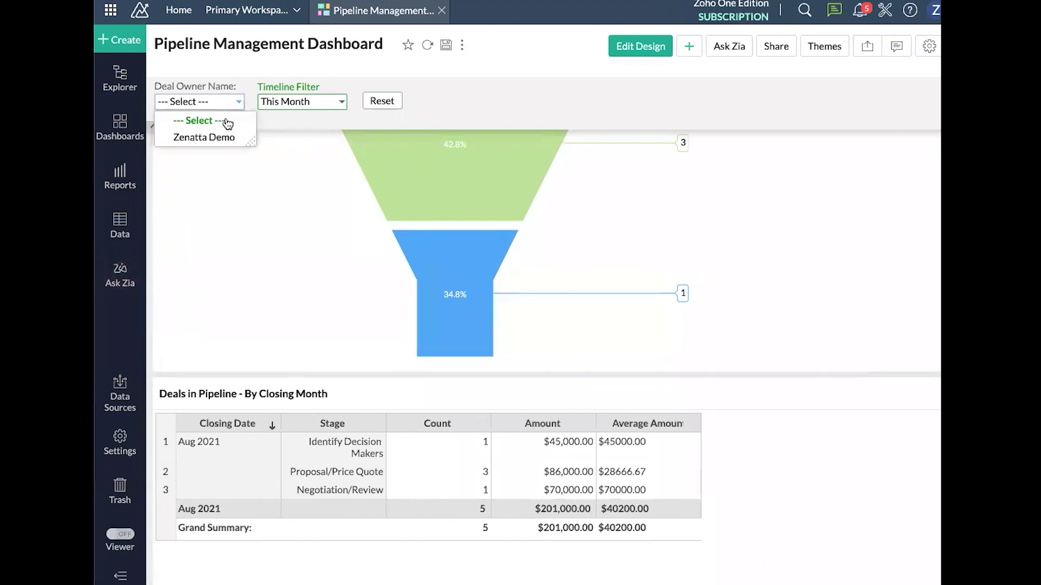
{"action": "scroll", "coordinate": [339, 413], "scroll_direction": "up", "scroll_amount": 1}
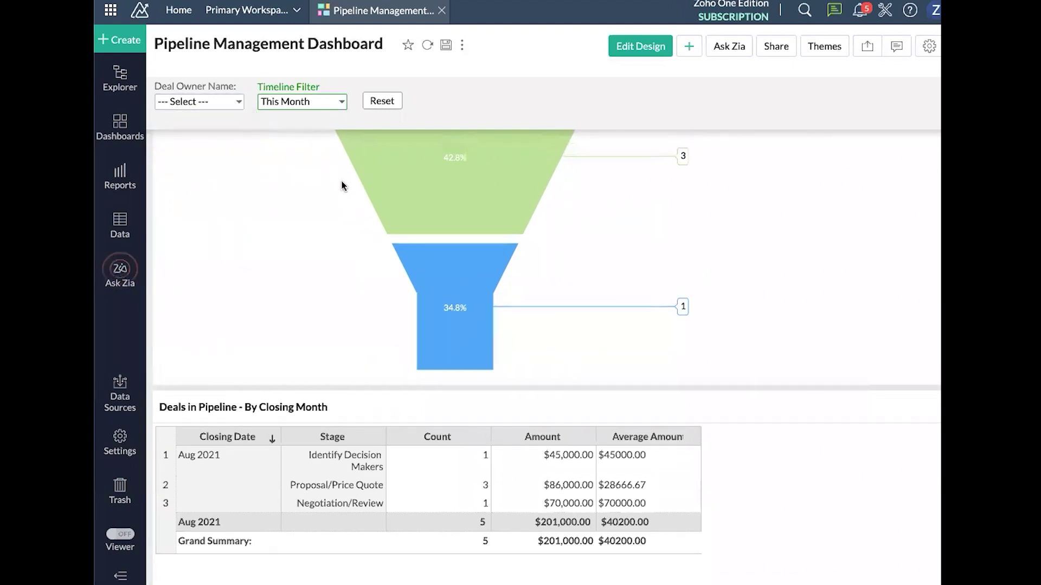
- Clear the This Month selection from the timeline filter and return the dashboard to design editing
{"action": "left_click", "coordinate": [336, 100]}
{"action": "left_click", "coordinate": [326, 119]}
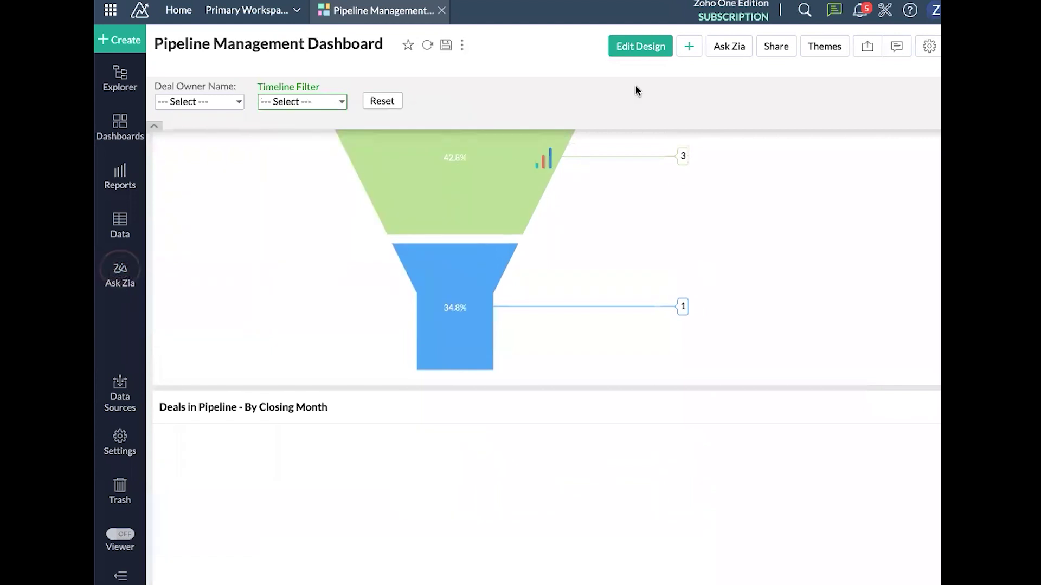
{"action": "left_click", "coordinate": [633, 47]}
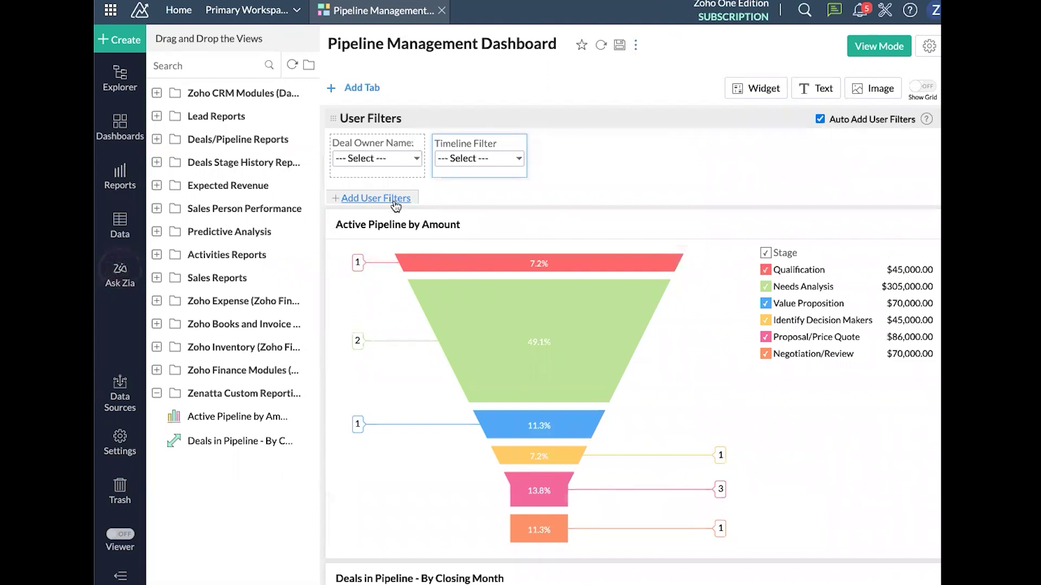
- Add Account Type from the Accounts table as a third user filter and save the dashboard
{"action": "left_click", "coordinate": [393, 201]}
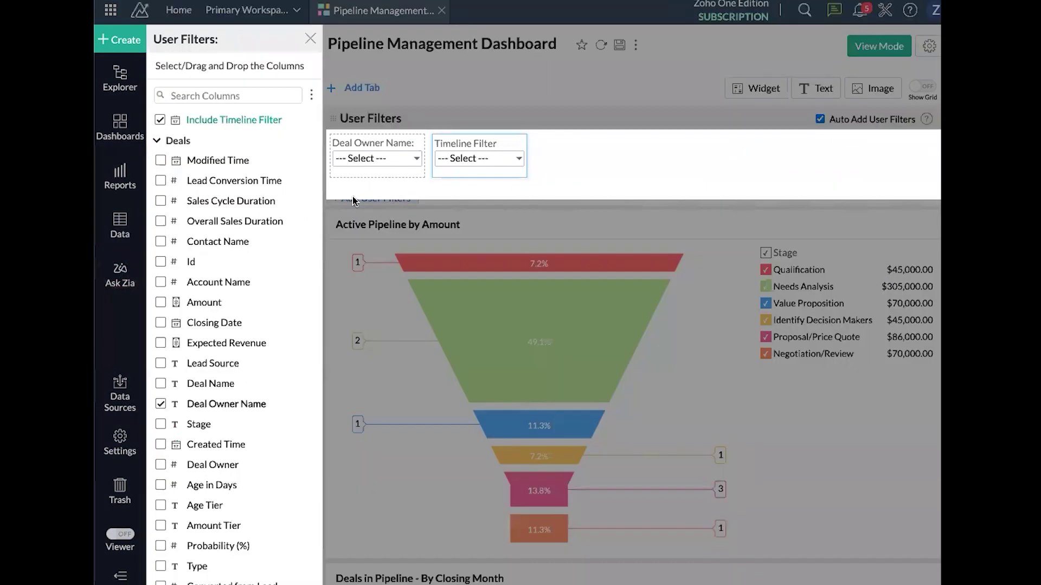
{"action": "left_click", "coordinate": [178, 142]}
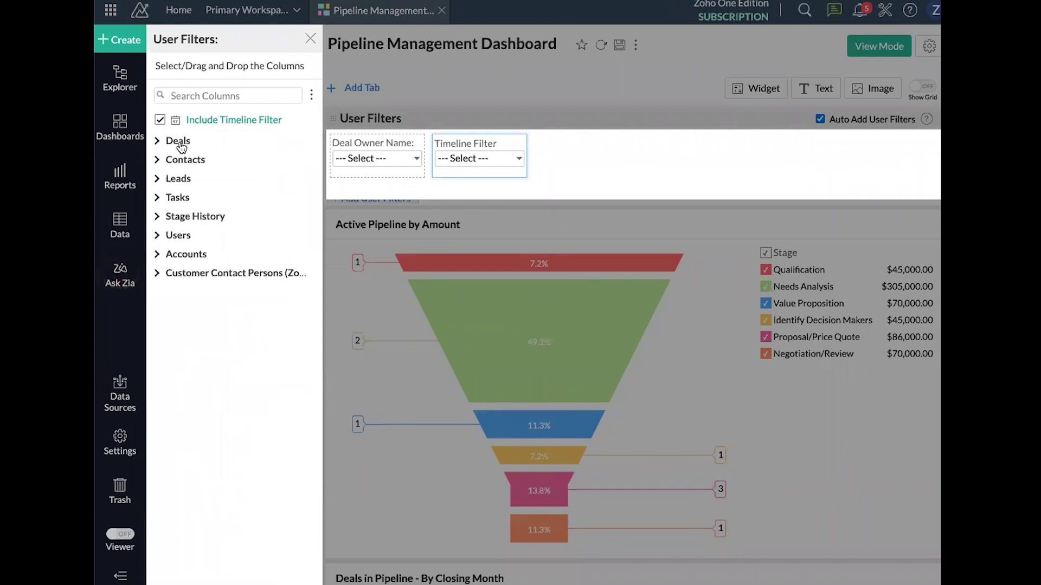
{"action": "left_click", "coordinate": [186, 255]}
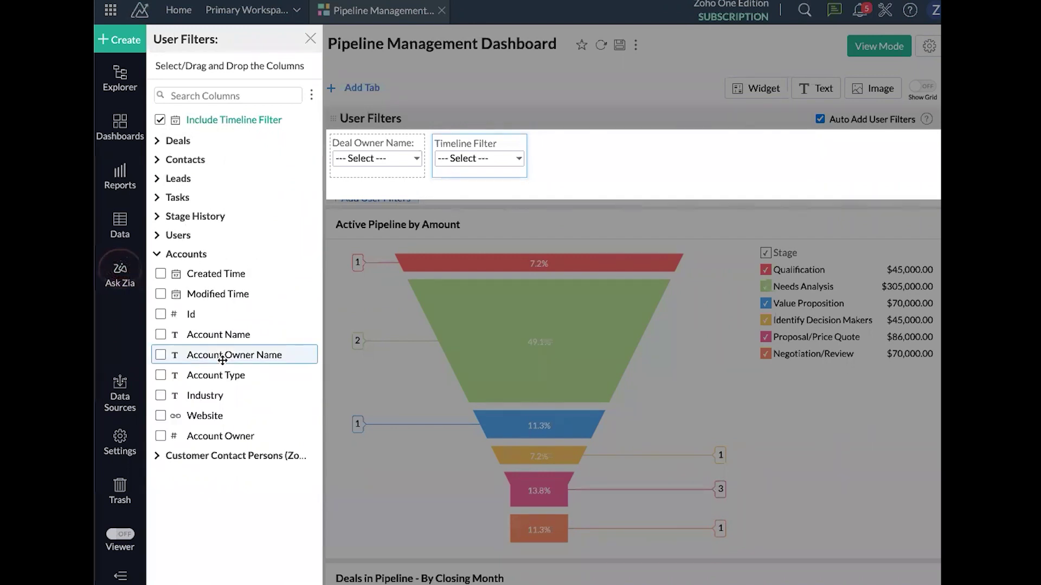
{"action": "left_click_drag", "start_coordinate": [222, 374], "coordinate": [646, 155]}
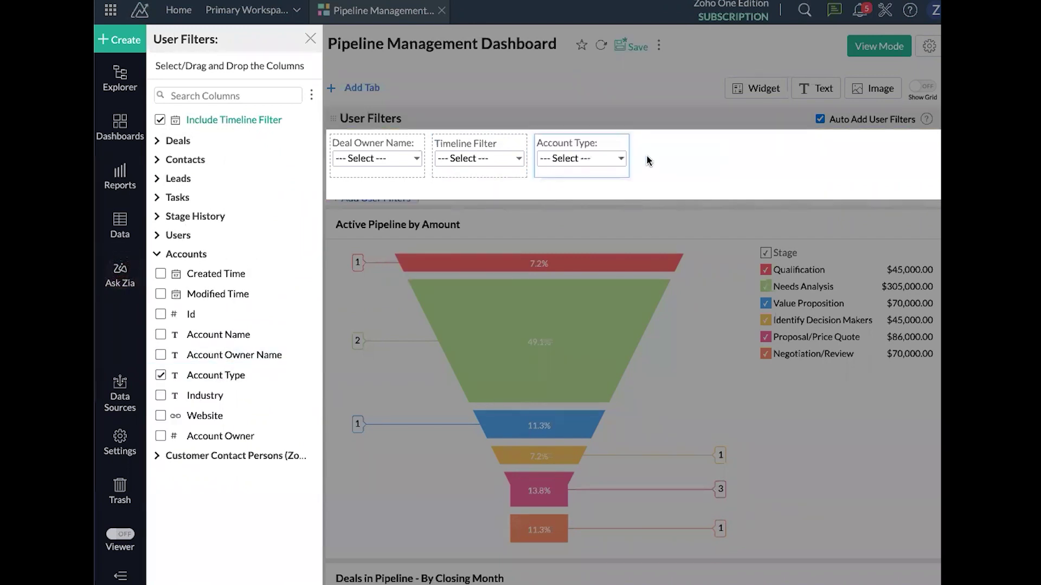
{"action": "left_click", "coordinate": [674, 83]}
{"action": "left_click", "coordinate": [622, 46]}
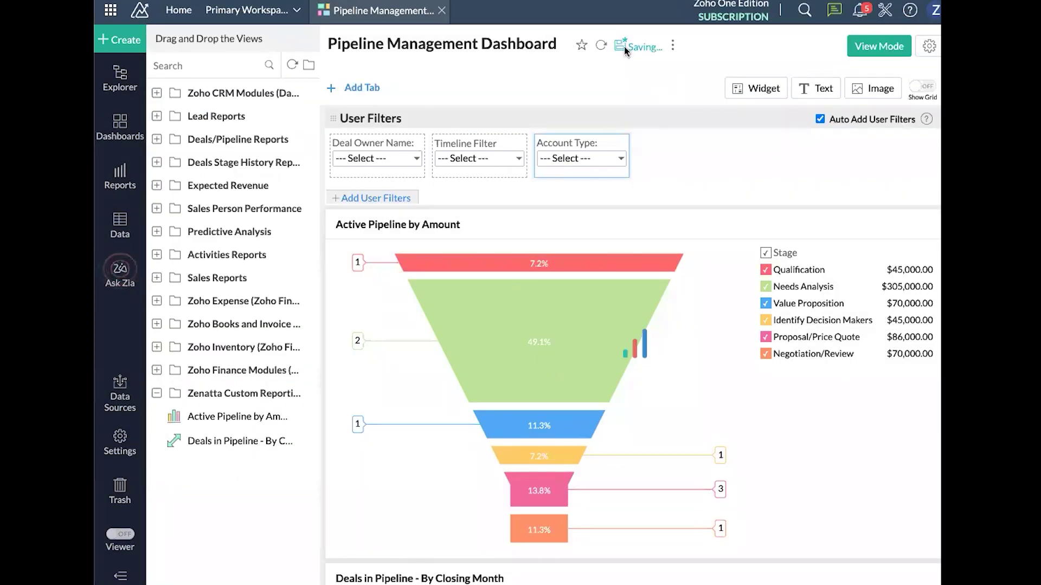
- Switch to view mode, filter the dashboard to the Analyst account type, and examine both reports
{"action": "mouse_move", "coordinate": [521, 177]}
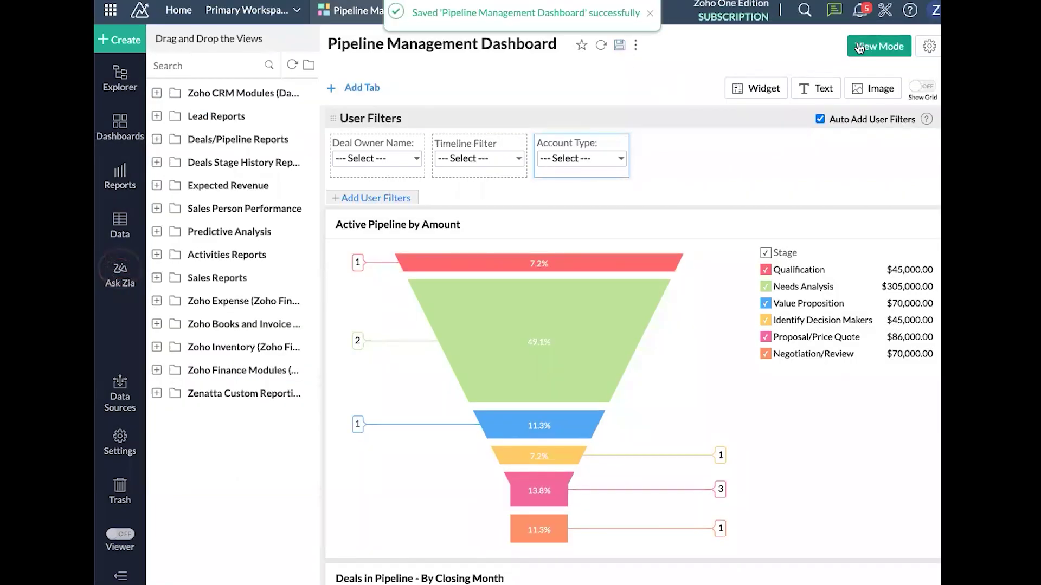
{"action": "left_click", "coordinate": [859, 47]}
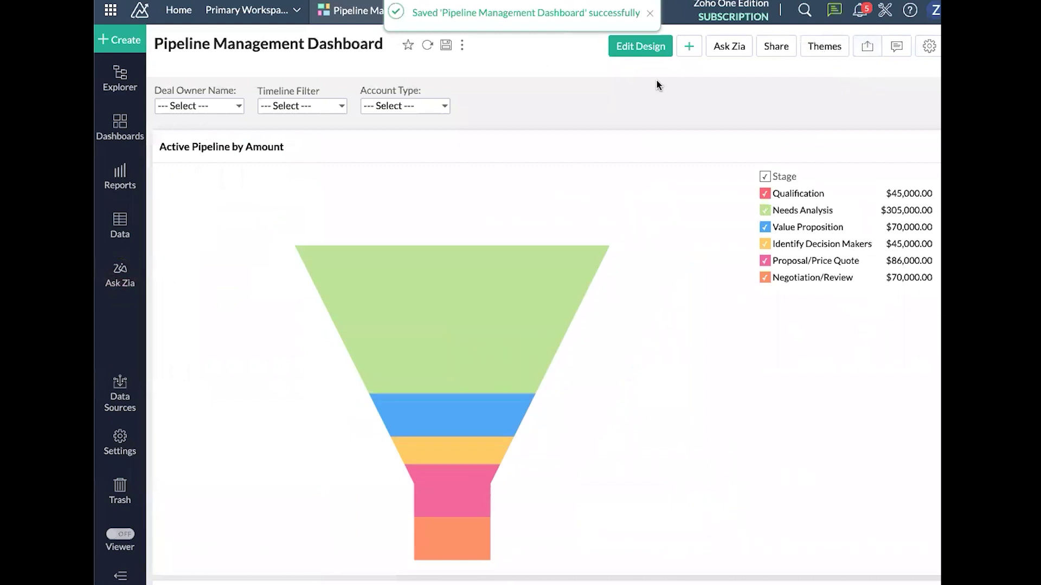
{"action": "left_click", "coordinate": [442, 106]}
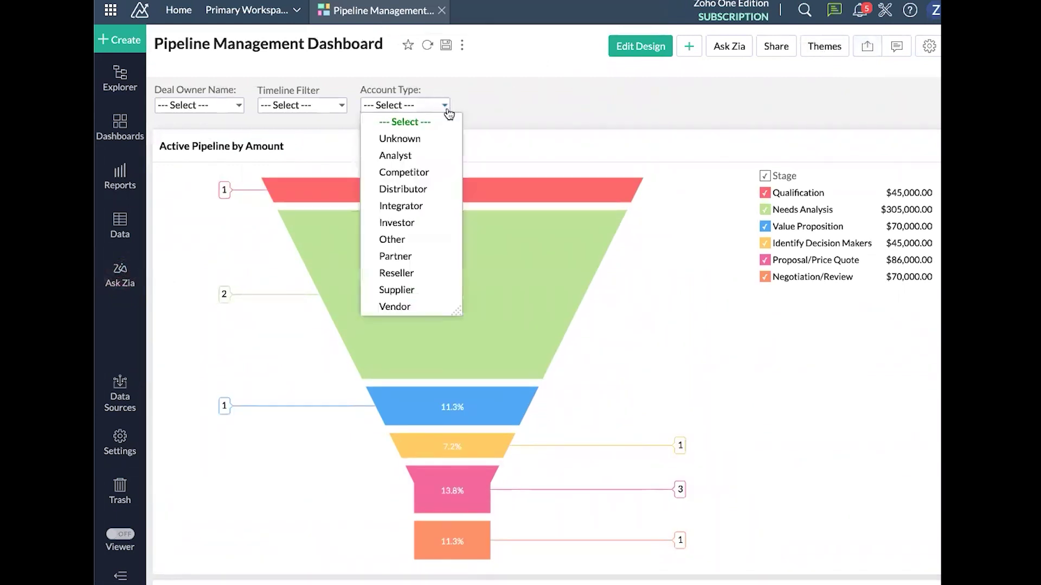
{"action": "left_click", "coordinate": [429, 157]}
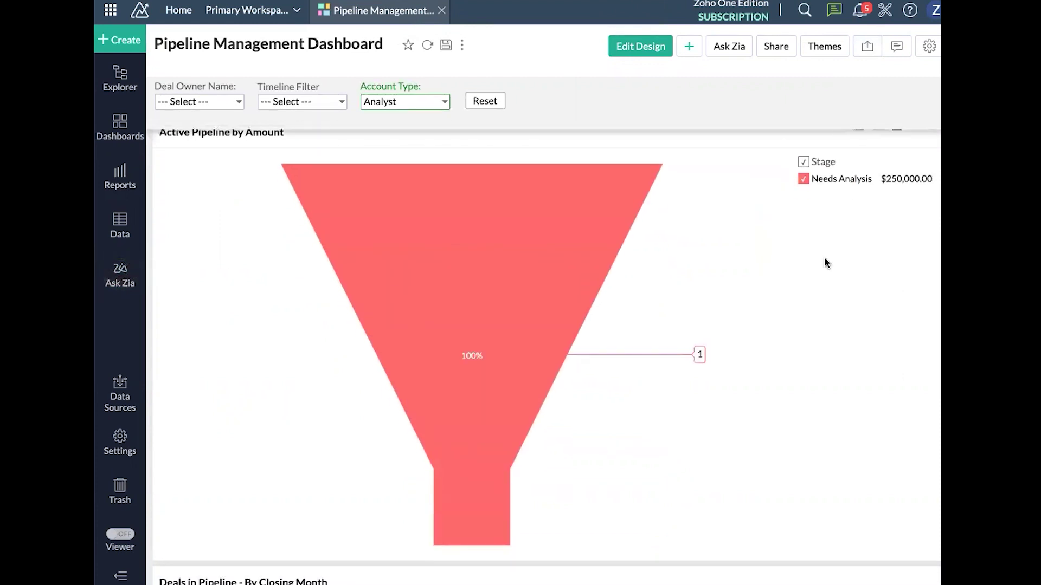
{"action": "scroll", "coordinate": [825, 259], "scroll_direction": "down", "scroll_amount": 5}
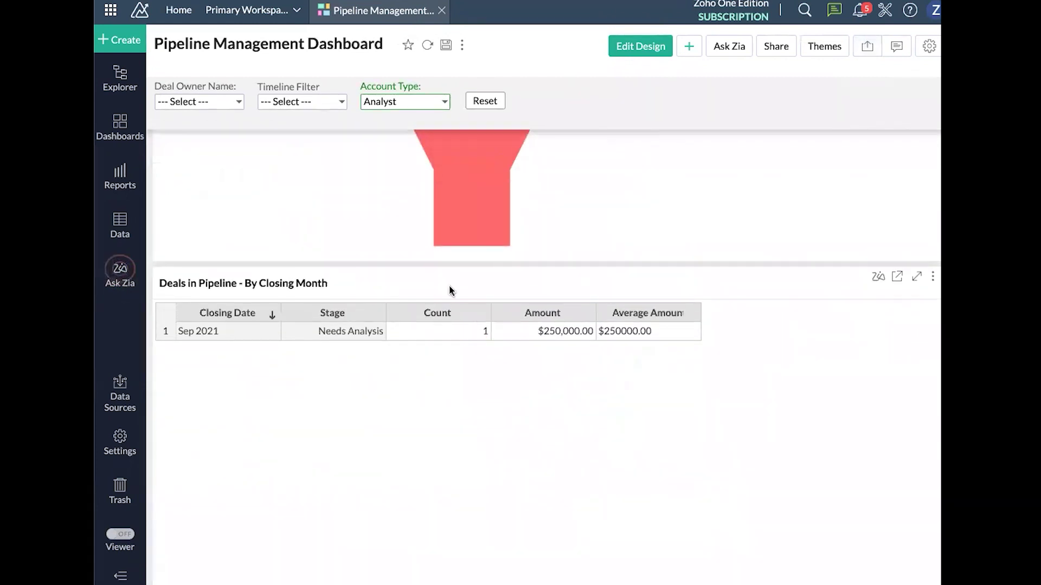
- Check both reports with the Account Type filter set to Integrator and to Partner
{"action": "scroll", "coordinate": [449, 290], "scroll_direction": "up", "scroll_amount": 2}
{"action": "left_click", "coordinate": [442, 107]}
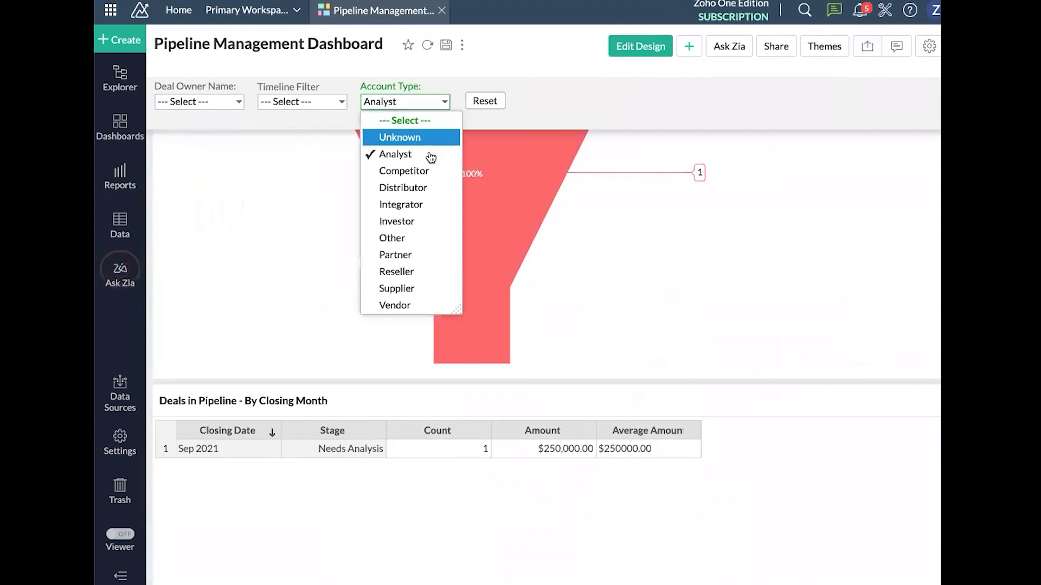
{"action": "left_click", "coordinate": [423, 207]}
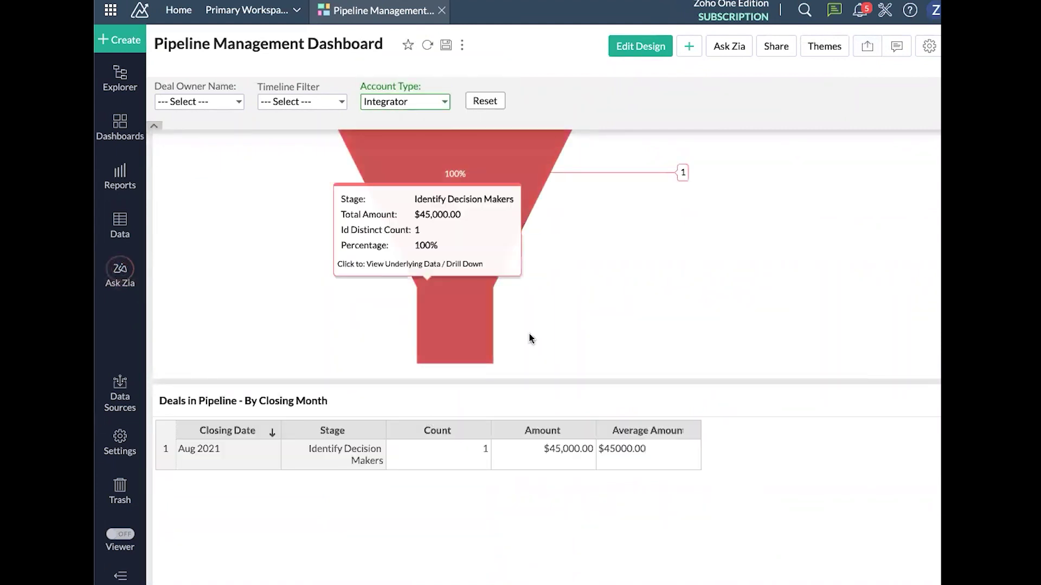
{"action": "left_click", "coordinate": [442, 107]}
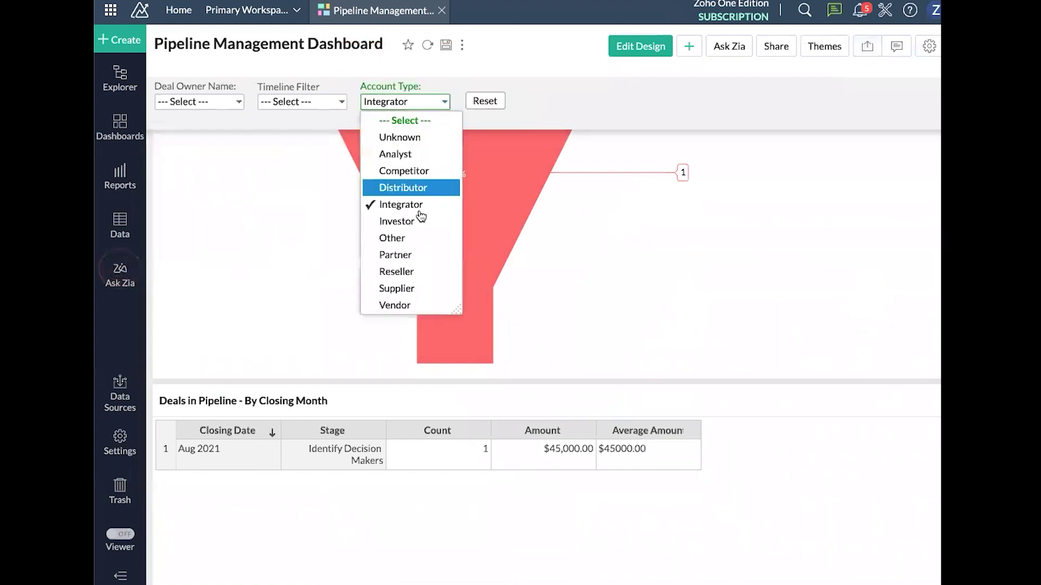
{"action": "left_click", "coordinate": [413, 256]}
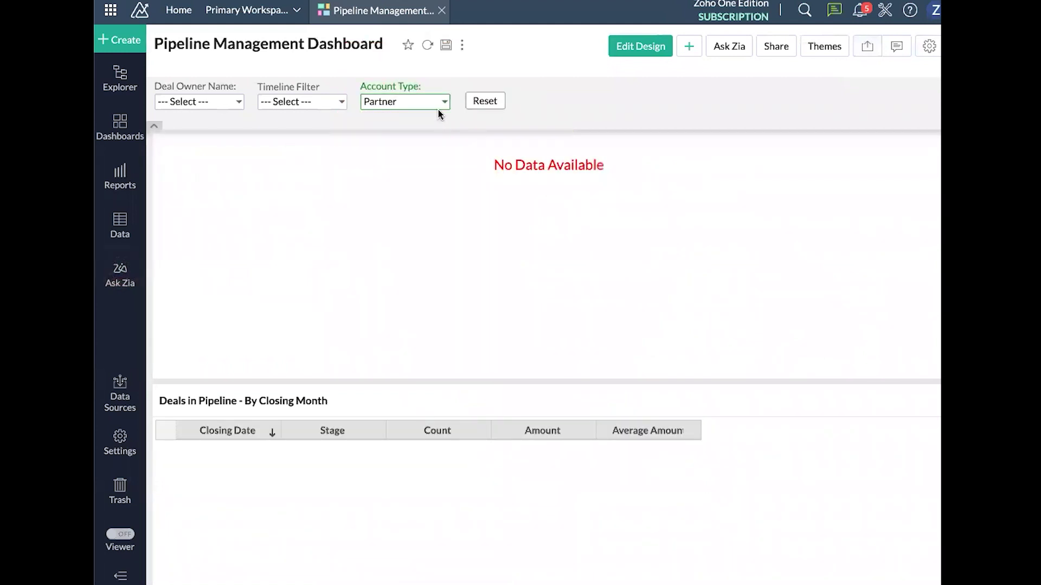
- Compare the reports for the Competitor, Distributor and Investor account types
{"action": "left_click", "coordinate": [441, 105]}
{"action": "left_click", "coordinate": [425, 172]}
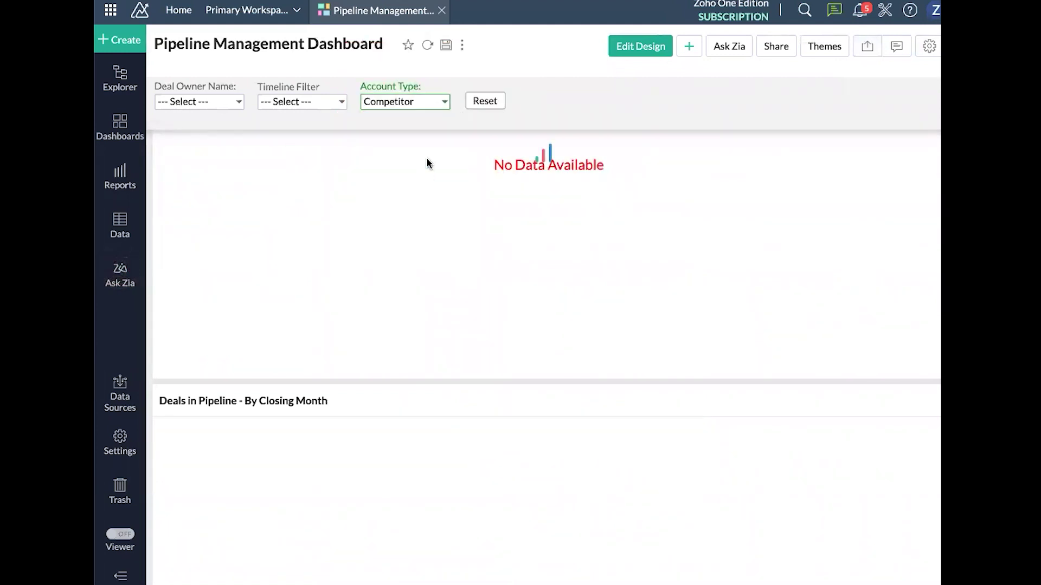
{"action": "left_click", "coordinate": [440, 106]}
{"action": "left_click", "coordinate": [425, 189]}
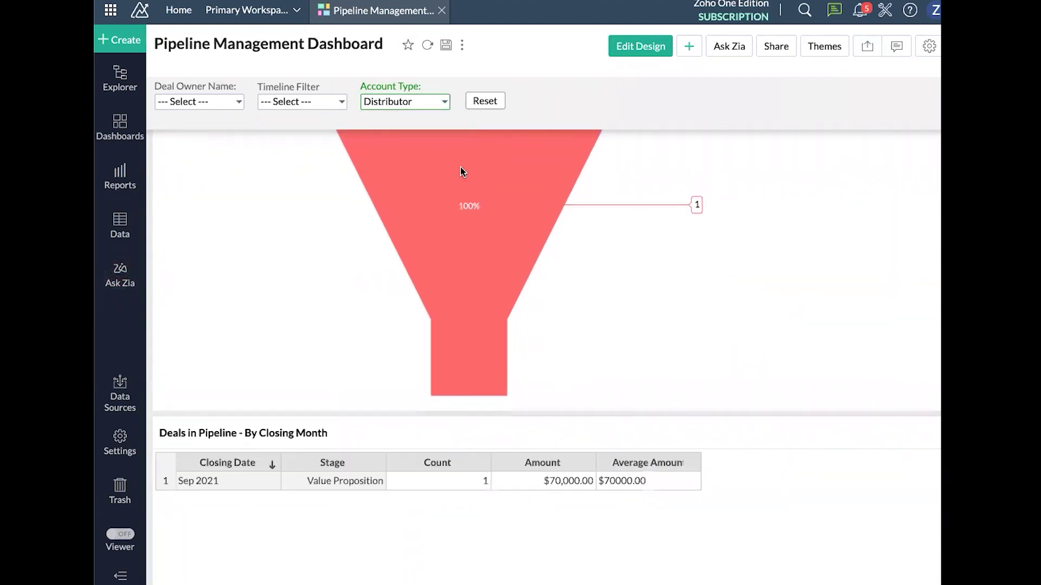
{"action": "left_click", "coordinate": [445, 104]}
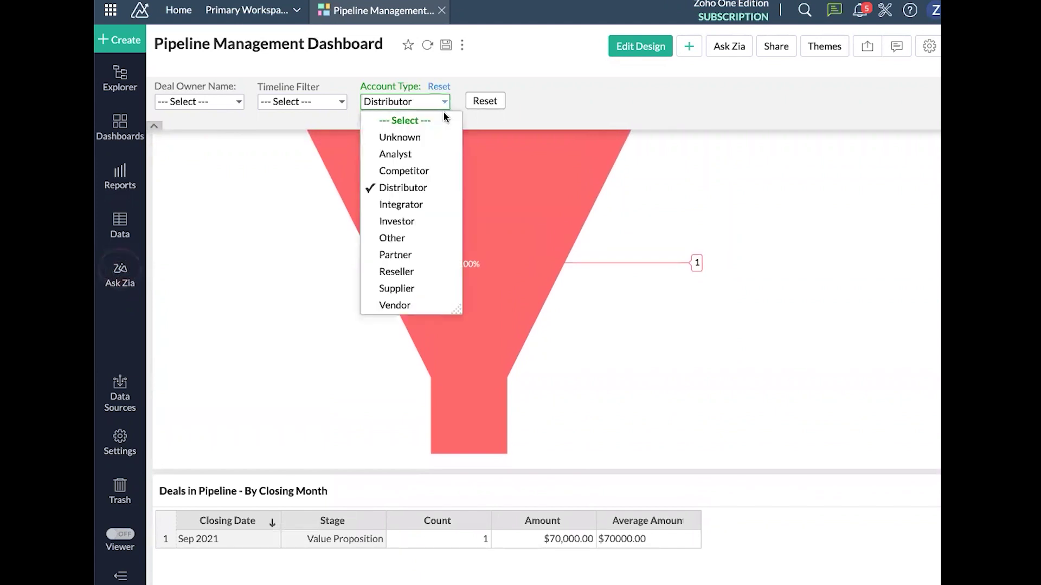
{"action": "left_click", "coordinate": [438, 226]}
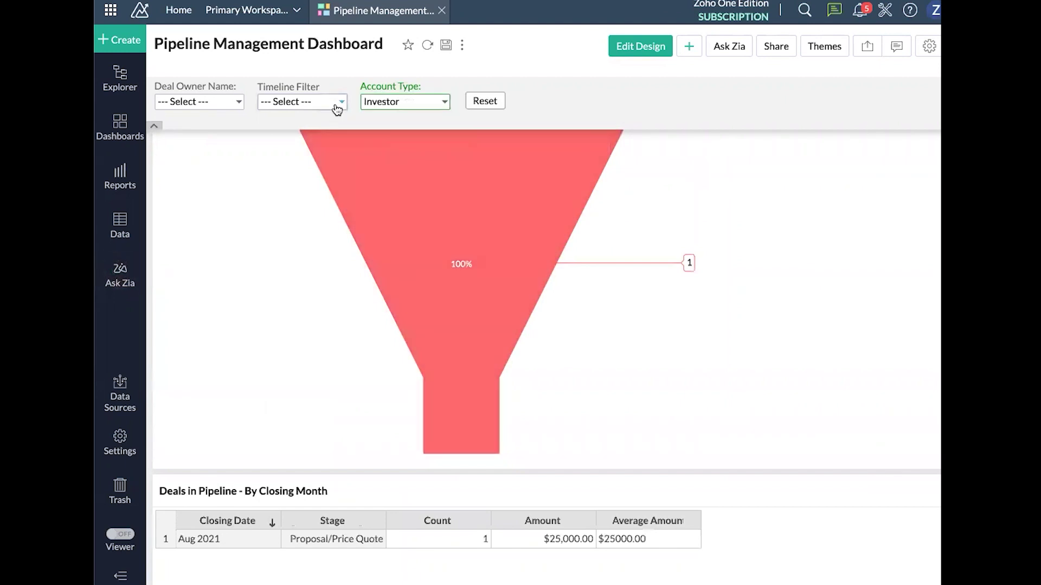
- Combine the Investor account type with the Previous Month timeline value, and reset all dashboard filters
{"action": "left_click", "coordinate": [336, 104]}
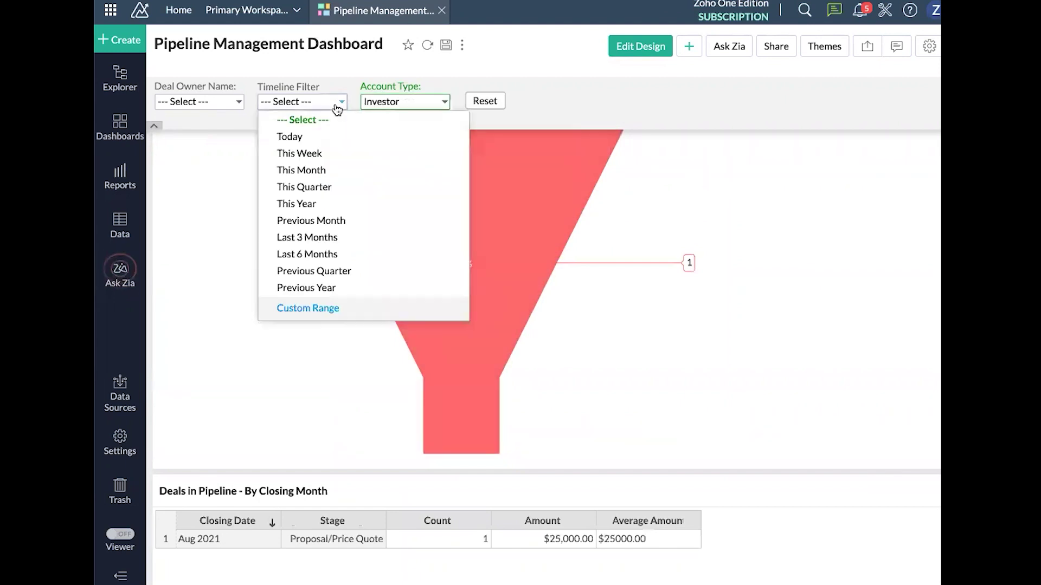
{"action": "left_click", "coordinate": [349, 222]}
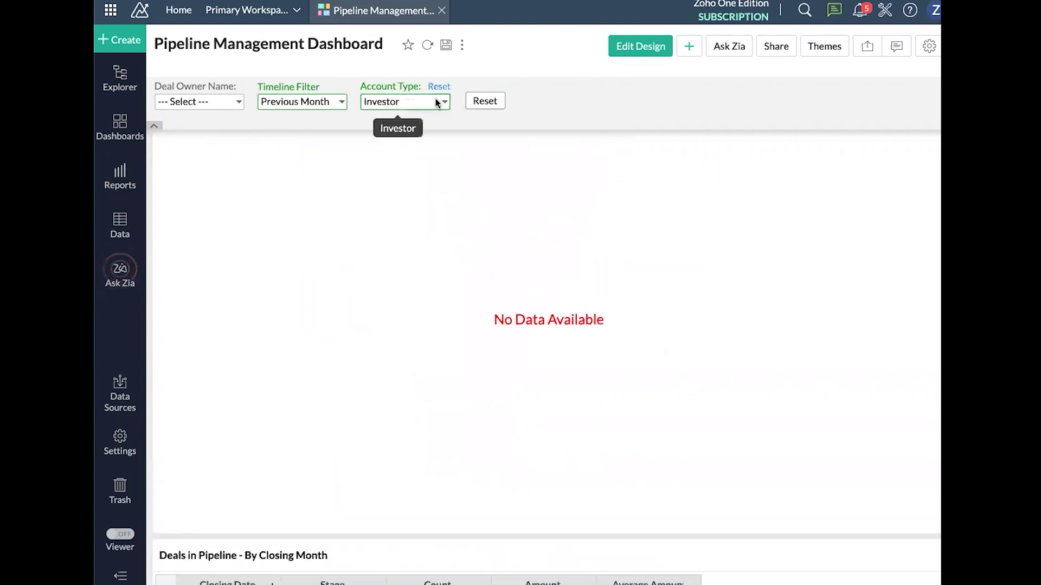
{"action": "left_click", "coordinate": [484, 100]}
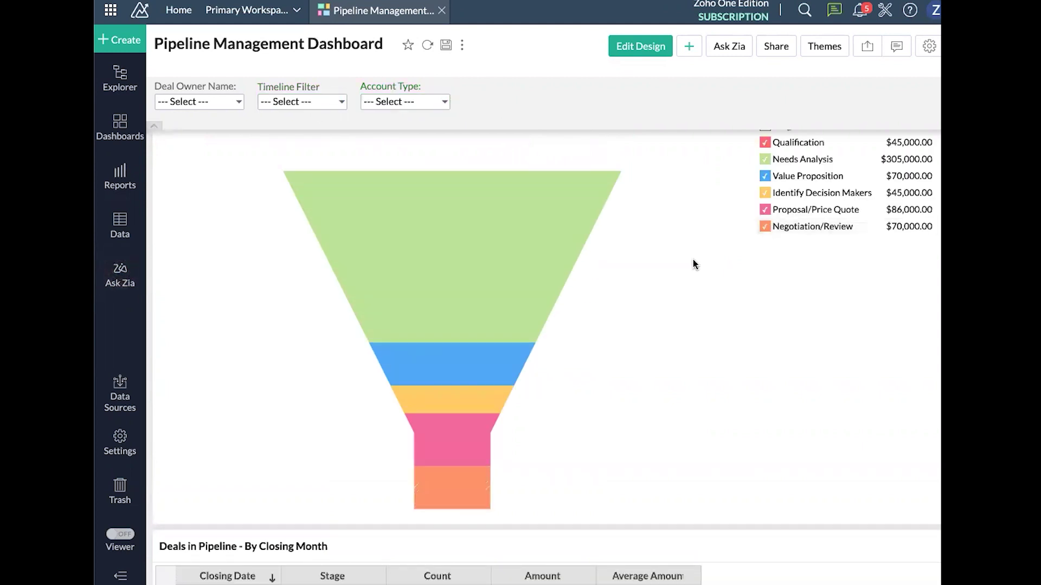
- Return to design editing and start a single-value KPI widget using the Distinct Count of the Id column from Deals
{"action": "left_click", "coordinate": [639, 52]}
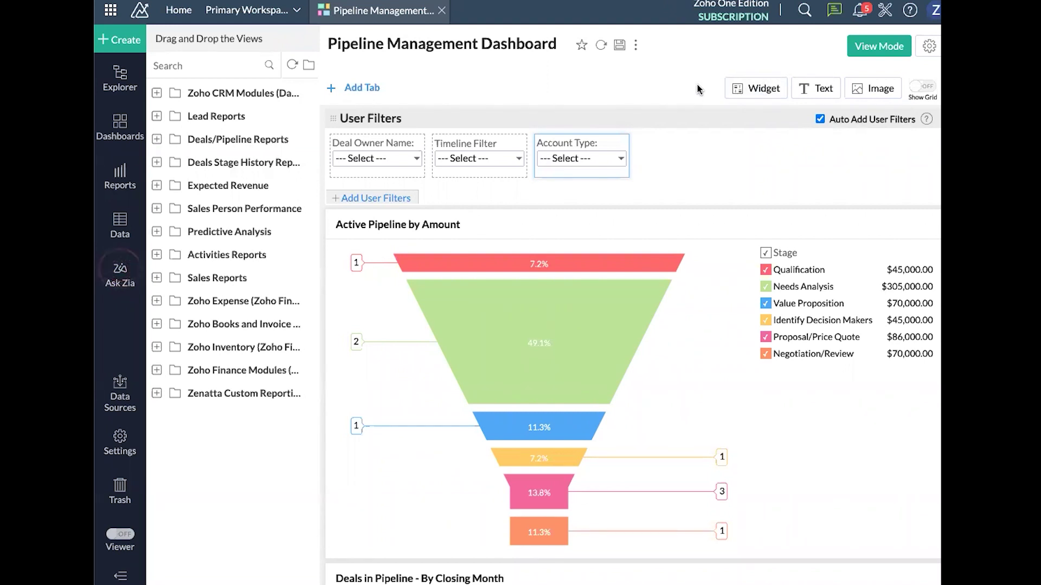
{"action": "key", "text": "ctrl+minus"}
{"action": "key", "text": "ctrl+minus"}
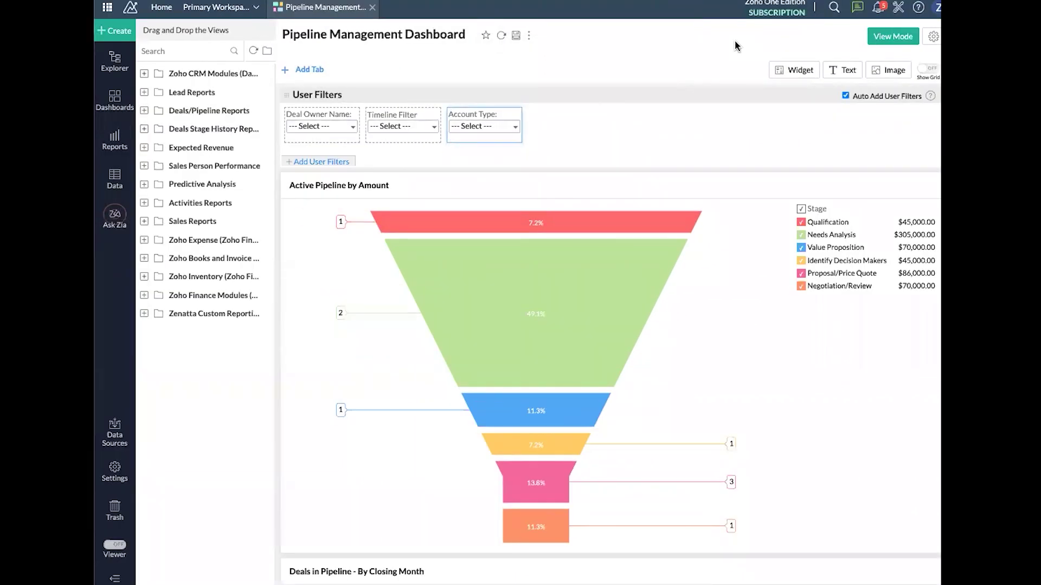
{"action": "left_click", "coordinate": [787, 71]}
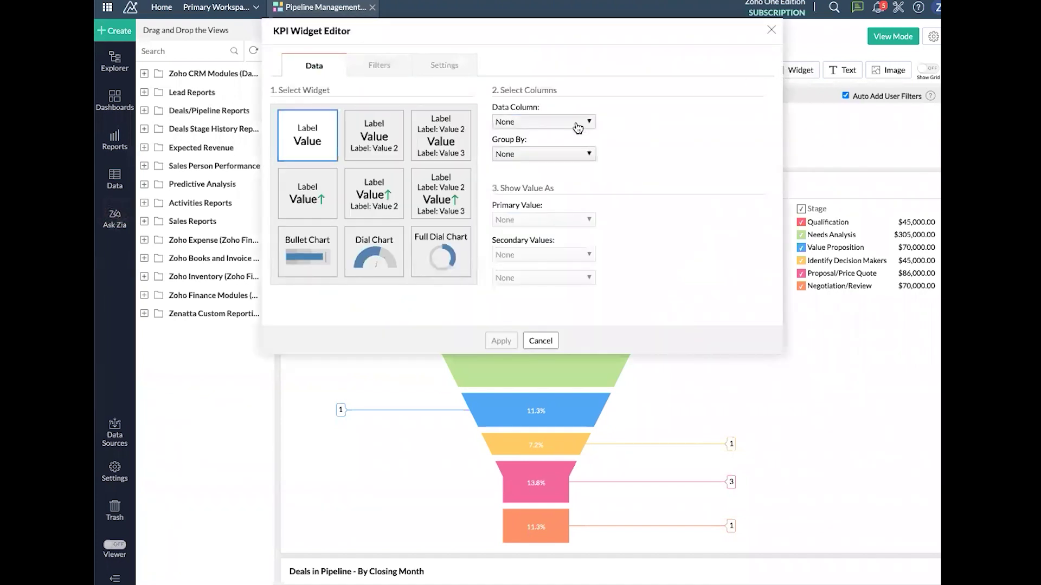
{"action": "left_click", "coordinate": [577, 128]}
{"action": "scroll", "coordinate": [560, 167], "scroll_direction": "down", "scroll_amount": 3}
{"action": "left_click", "coordinate": [517, 211]}
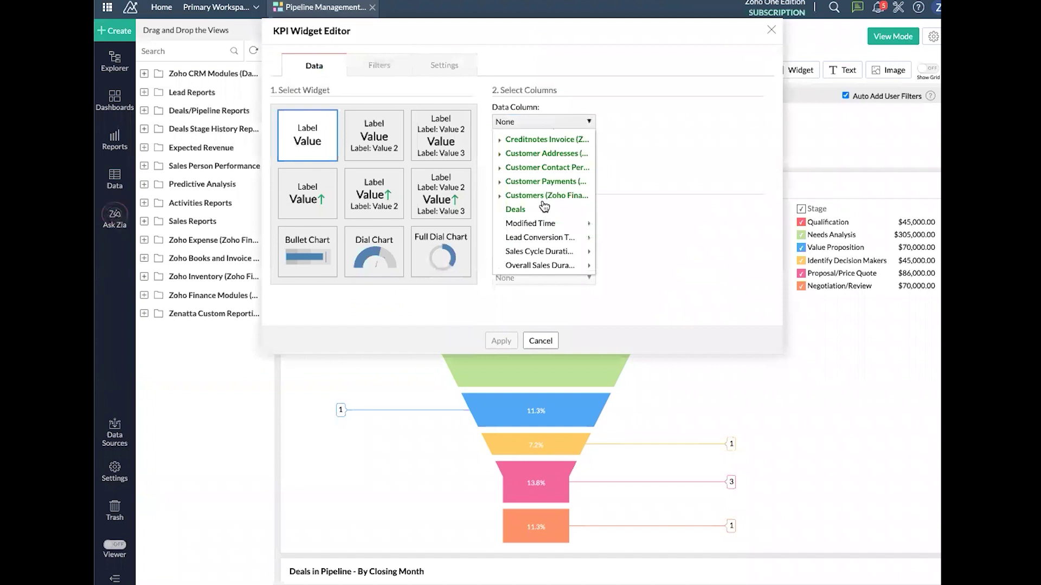
{"action": "scroll", "coordinate": [544, 207], "scroll_direction": "down", "scroll_amount": 3}
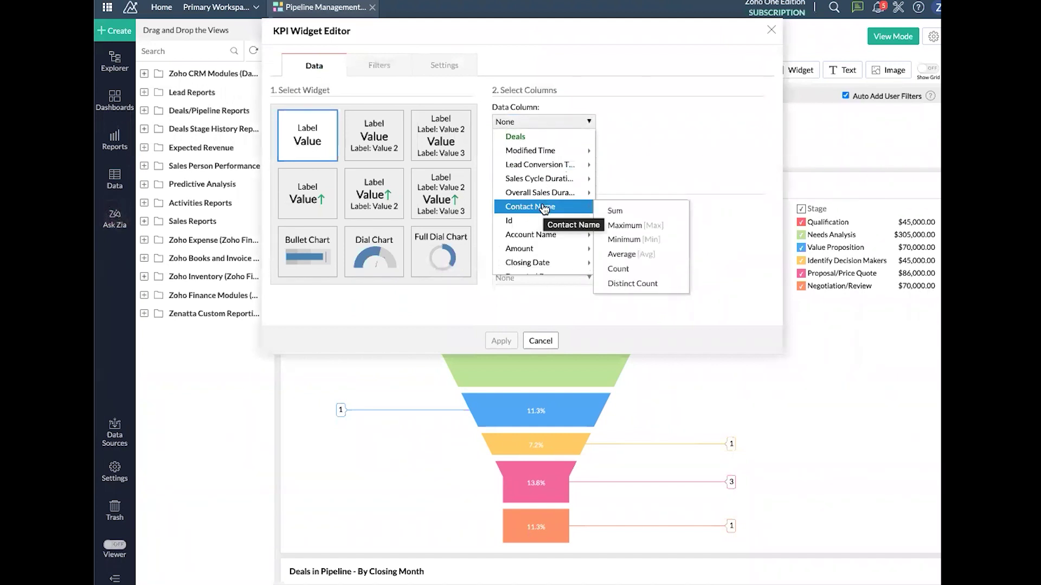
{"action": "mouse_move", "coordinate": [550, 220]}
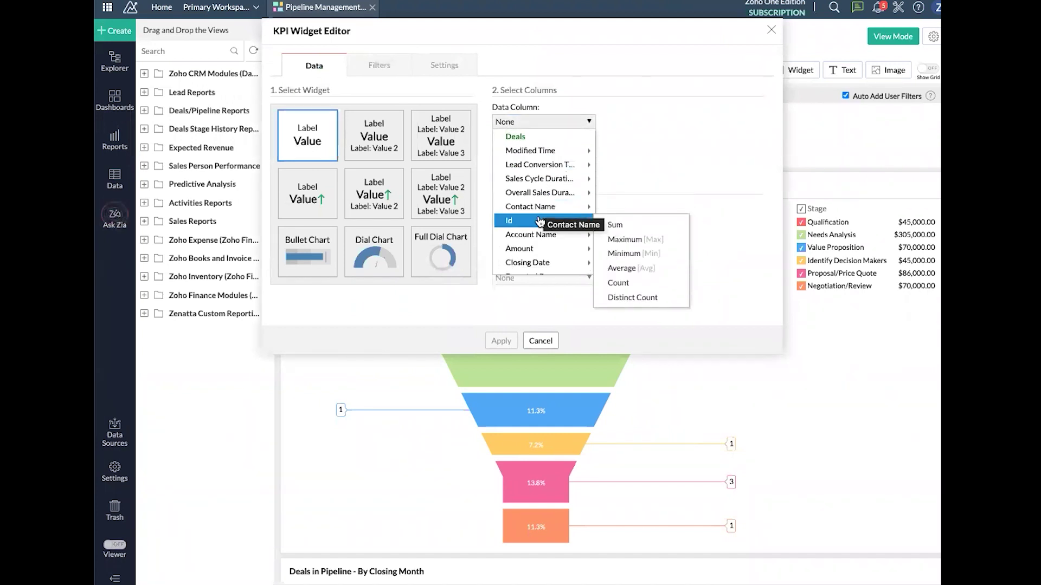
{"action": "left_click", "coordinate": [634, 298]}
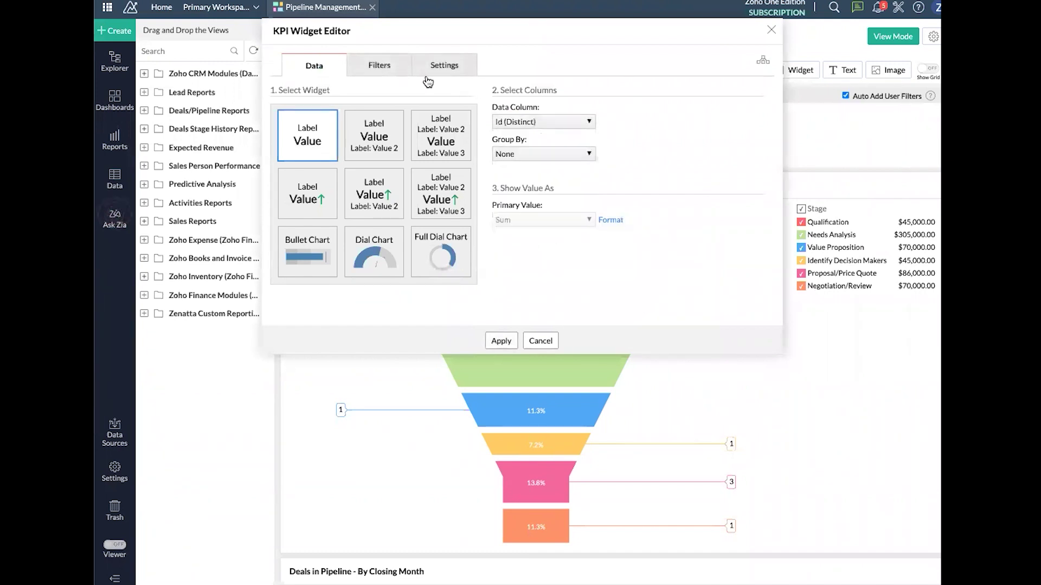
- Filter the deal count KPI widget by Closing Date, using the relative value This Month
{"action": "left_click", "coordinate": [401, 74]}
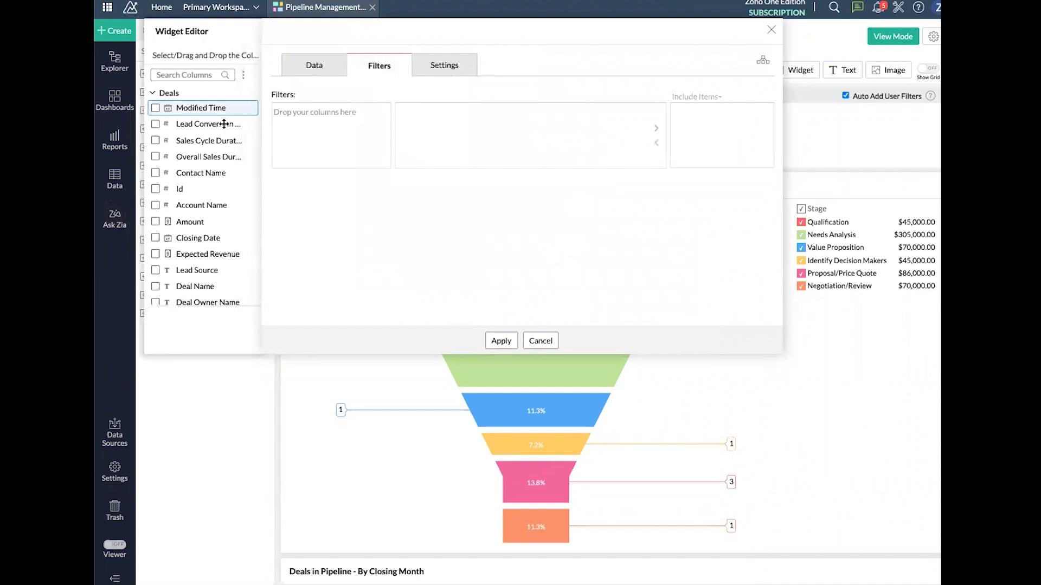
{"action": "scroll", "coordinate": [196, 206], "scroll_direction": "down", "scroll_amount": 1}
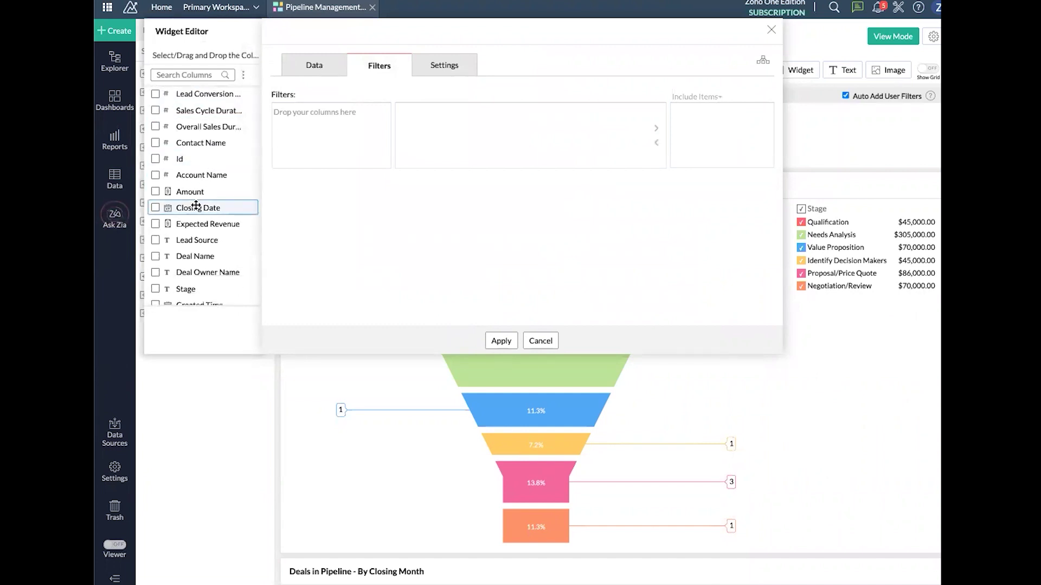
{"action": "left_click_drag", "start_coordinate": [195, 208], "coordinate": [298, 111]}
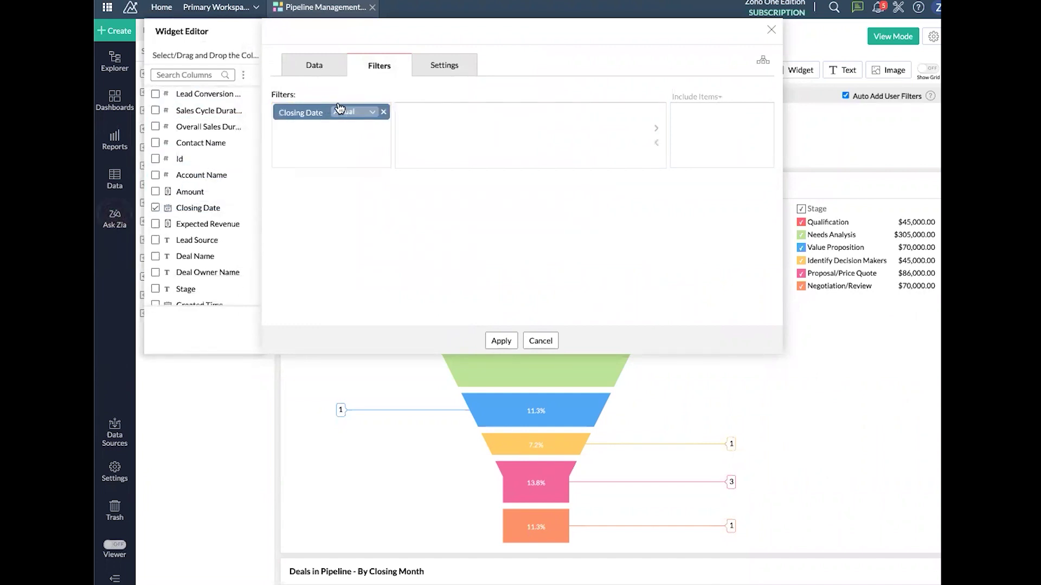
{"action": "left_click", "coordinate": [362, 111]}
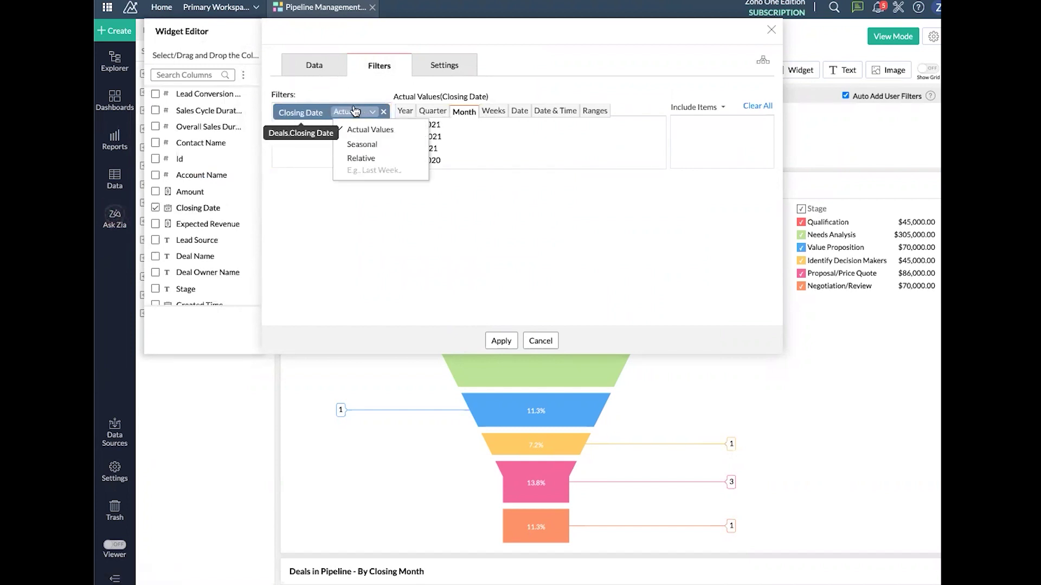
{"action": "left_click", "coordinate": [365, 159]}
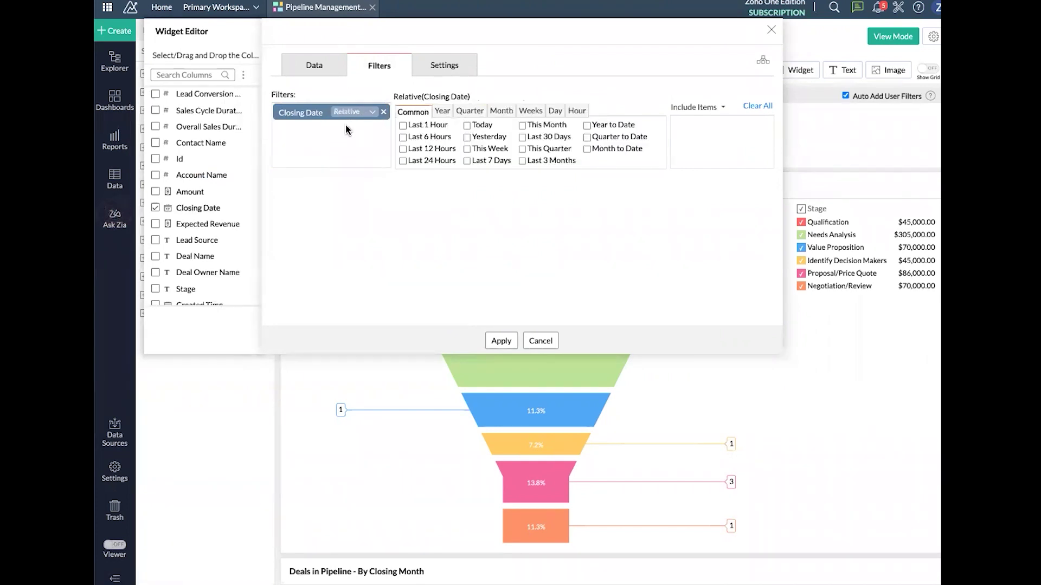
{"action": "left_click", "coordinate": [511, 112]}
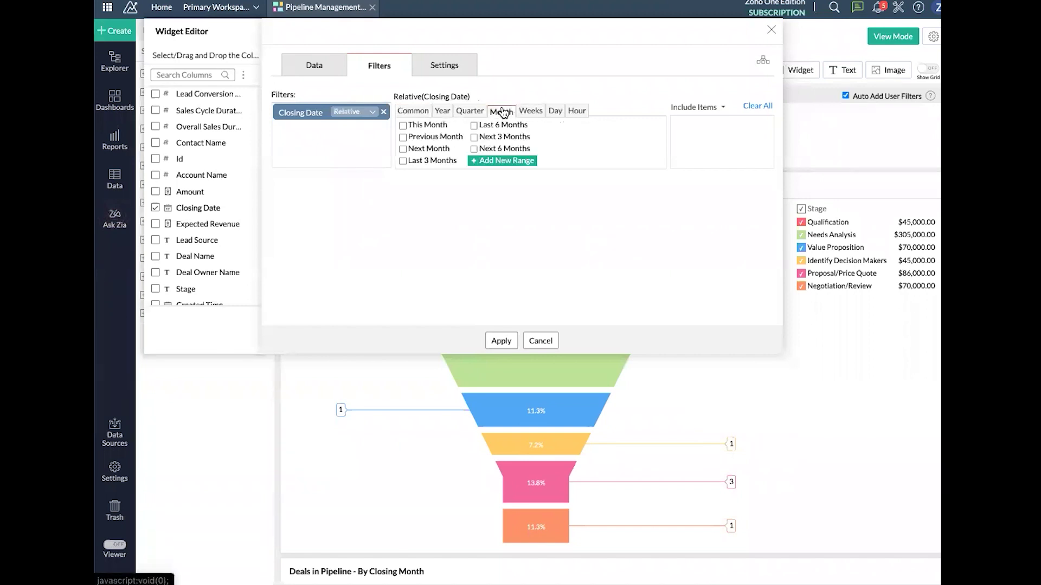
{"action": "left_click", "coordinate": [434, 126]}
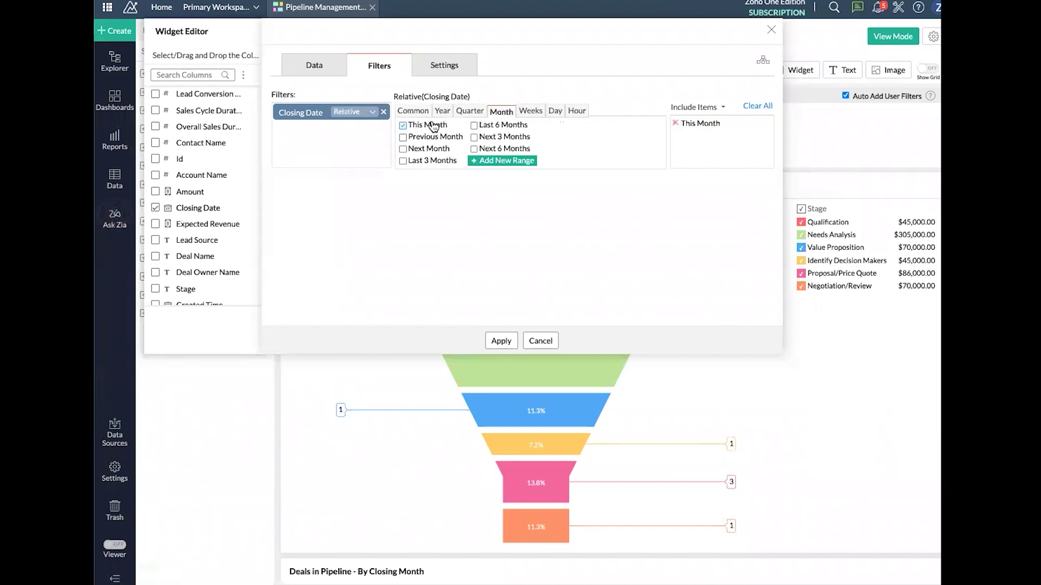
- Label the KPI widget "Deals Closing This Month" and apply it to the dashboard
{"action": "left_click", "coordinate": [426, 65]}
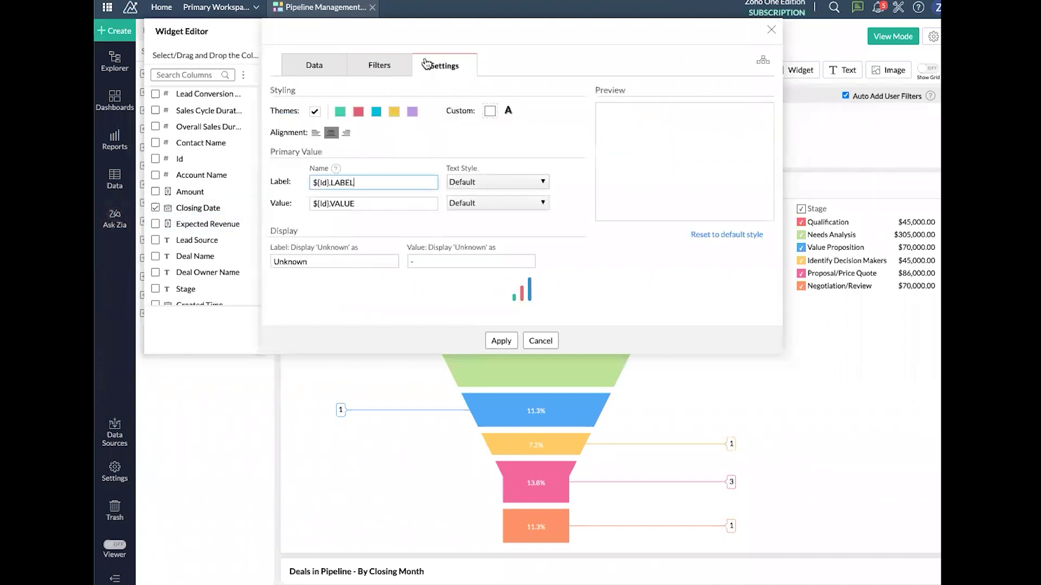
{"action": "double_click", "coordinate": [401, 180]}
{"action": "type", "text": "Deals Cl"}
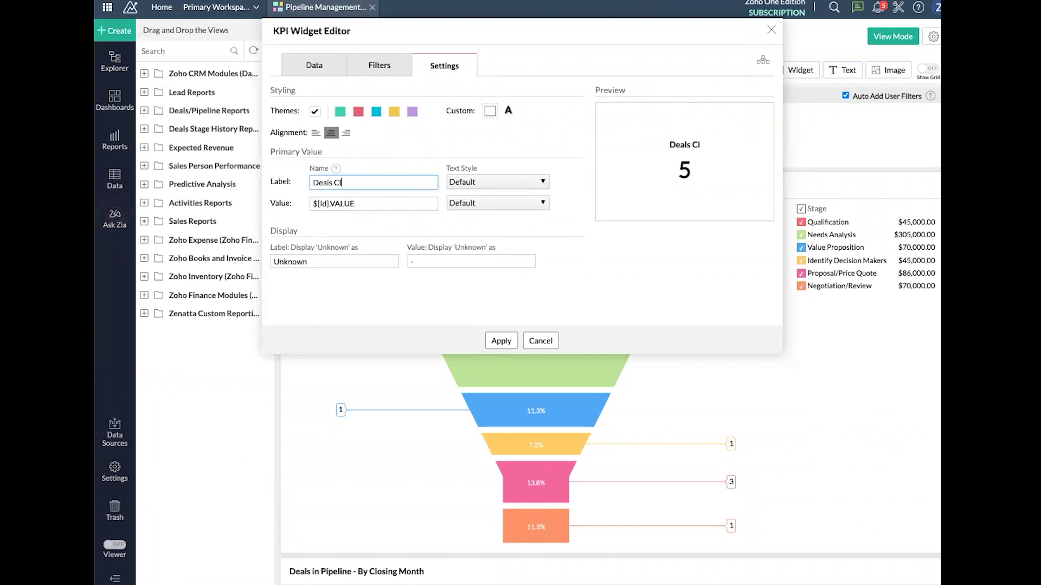
{"action": "type", "text": "osing This Month"}
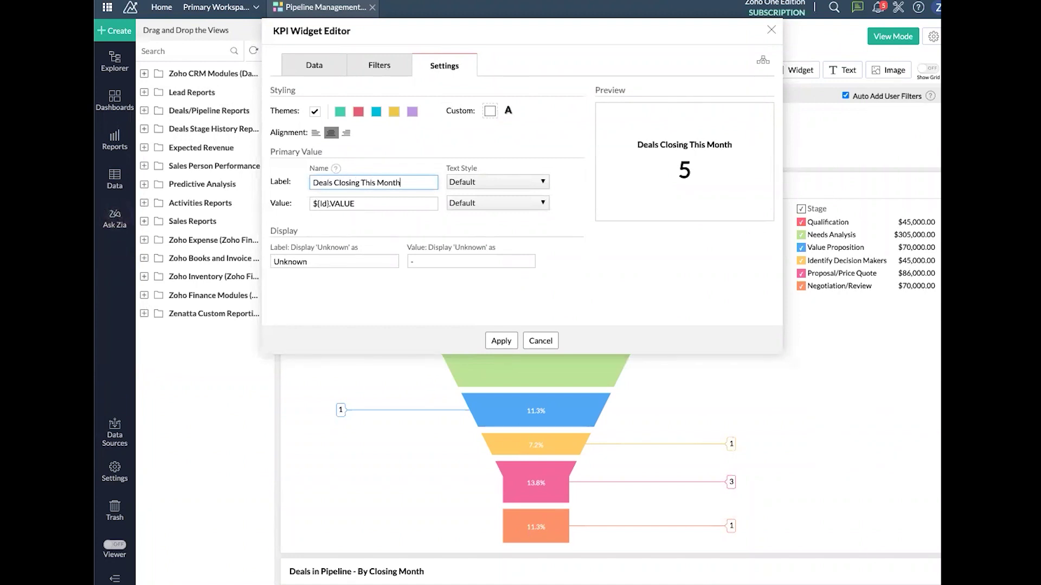
{"action": "left_click", "coordinate": [501, 340]}
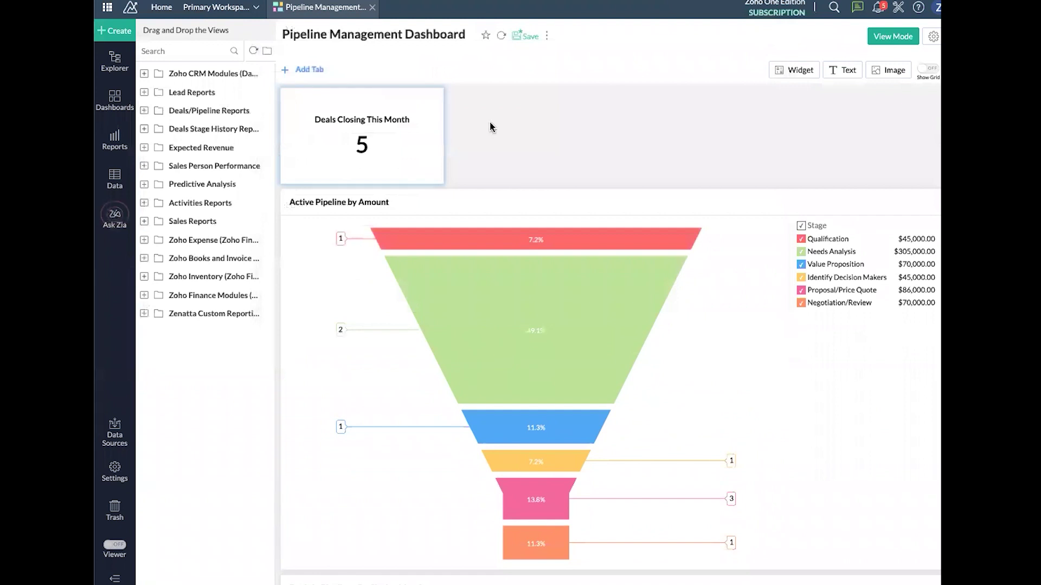
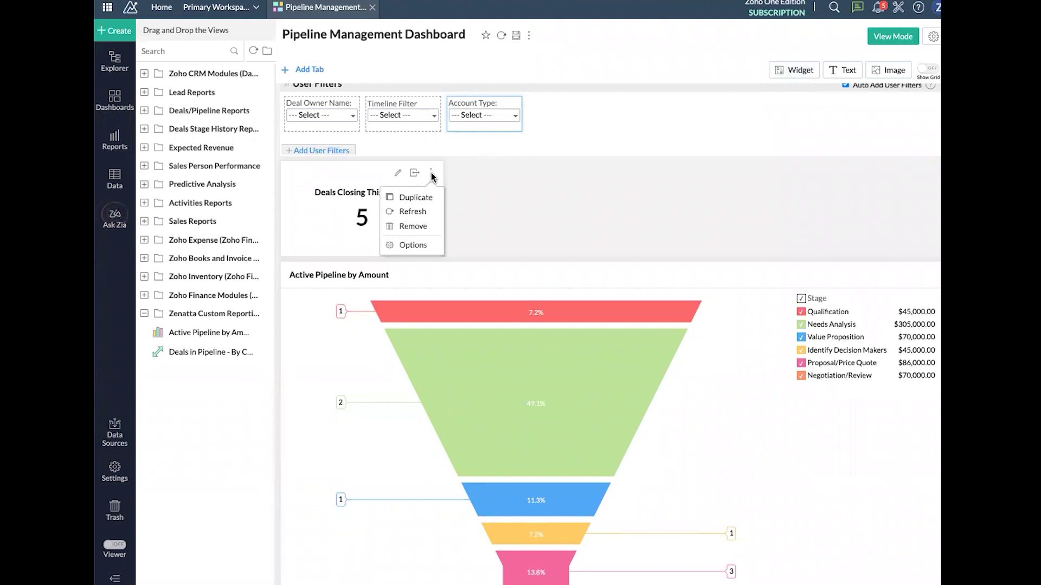
- Duplicate the Deals Closing This Month widget beside the original and change the copy's data column to the Sum of Amount from Deals
{"action": "left_click", "coordinate": [428, 201]}
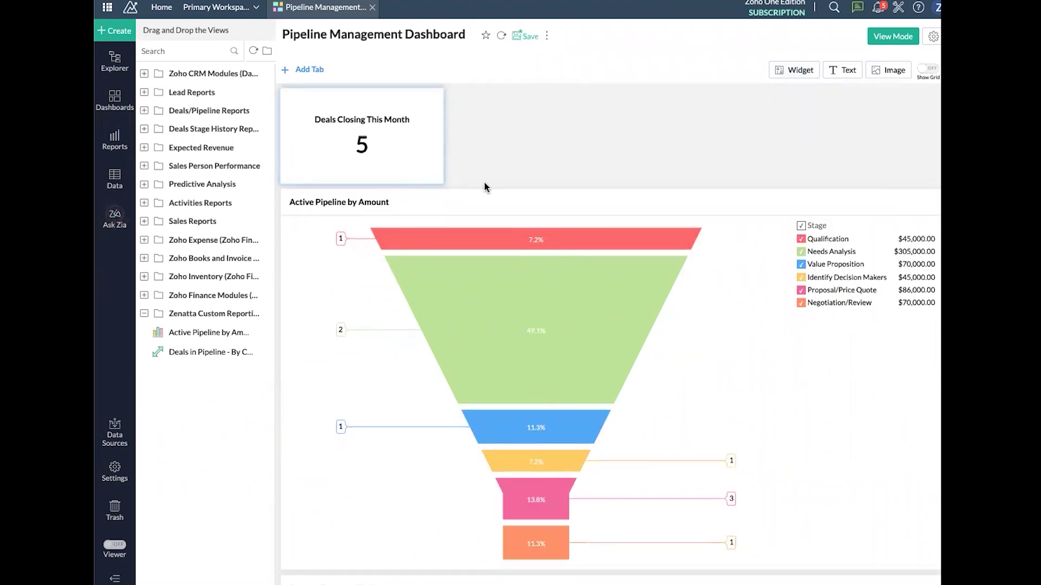
{"action": "left_click_drag", "start_coordinate": [431, 328], "coordinate": [554, 210]}
{"action": "left_click", "coordinate": [569, 187]}
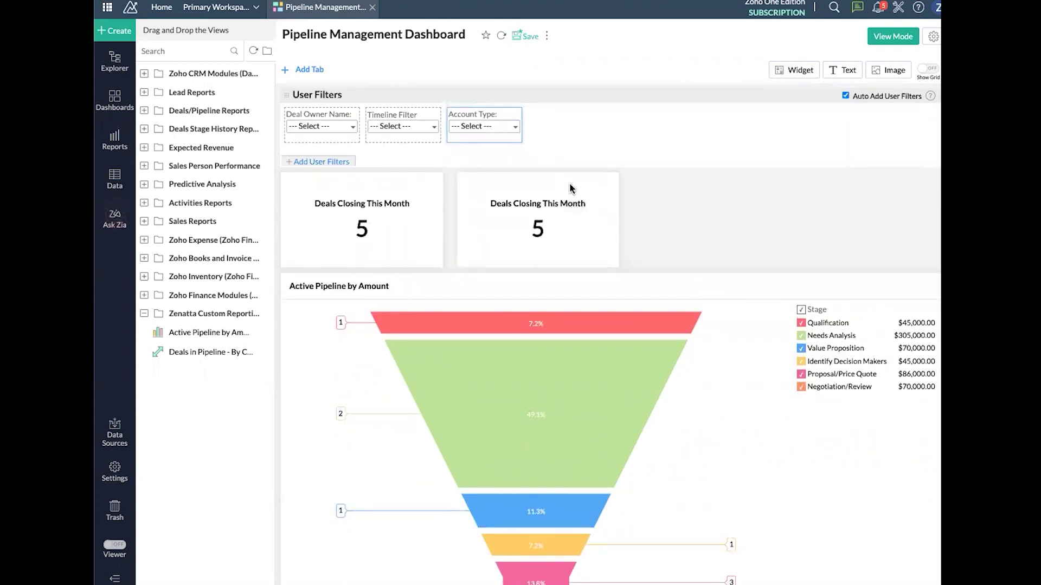
{"action": "left_click", "coordinate": [548, 123]}
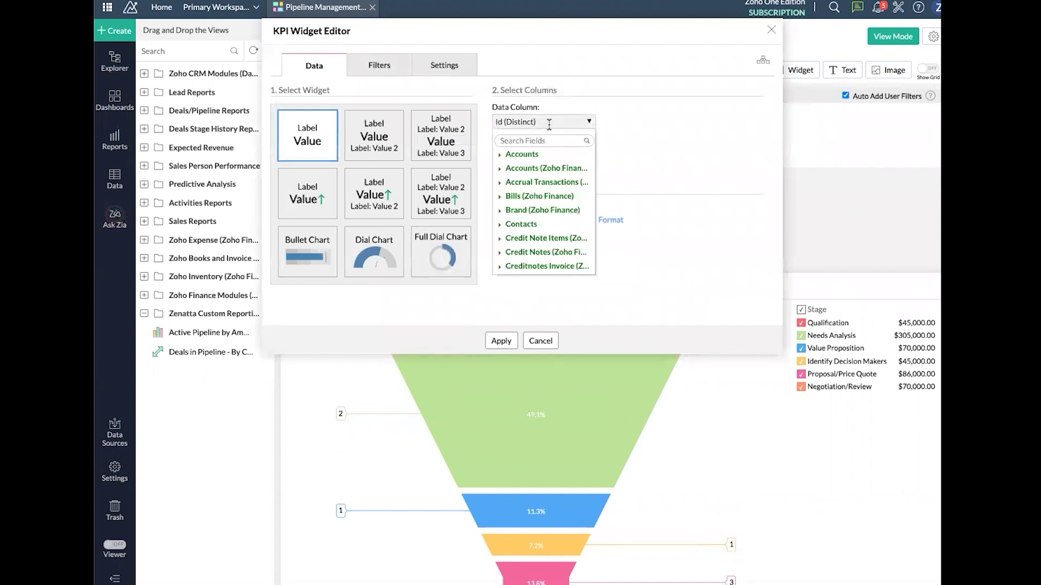
{"action": "scroll", "coordinate": [549, 146], "scroll_direction": "down", "scroll_amount": 3}
{"action": "scroll", "coordinate": [548, 178], "scroll_direction": "down", "scroll_amount": 3}
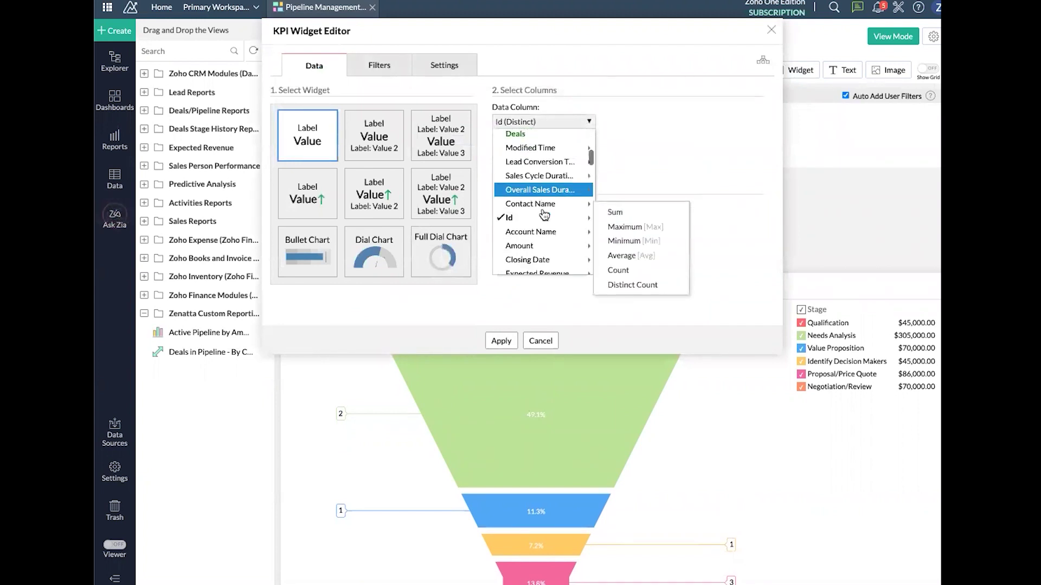
{"action": "mouse_move", "coordinate": [540, 236]}
{"action": "left_click", "coordinate": [636, 239]}
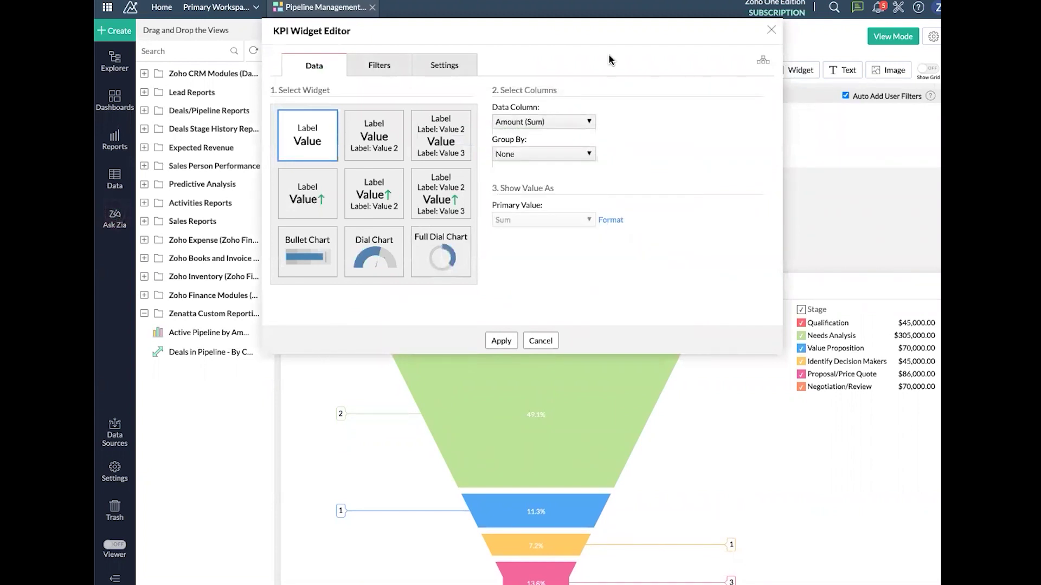
- Label the duplicated widget "Expected Revenue This Month", apply it and save the dashboard
{"action": "left_click", "coordinate": [428, 75]}
{"action": "triple_click", "coordinate": [392, 183]}
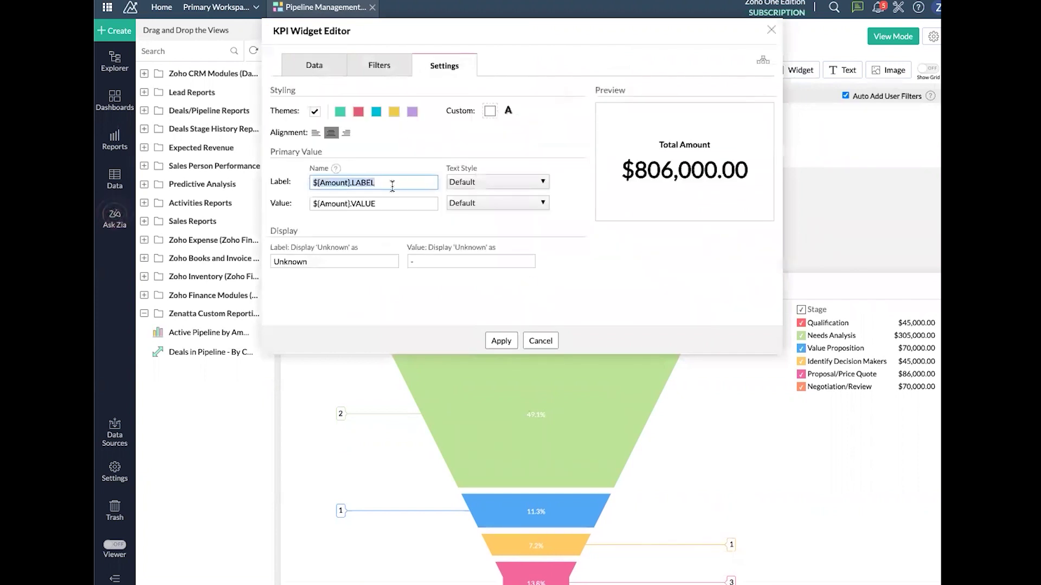
{"action": "type", "text": "Expe"}
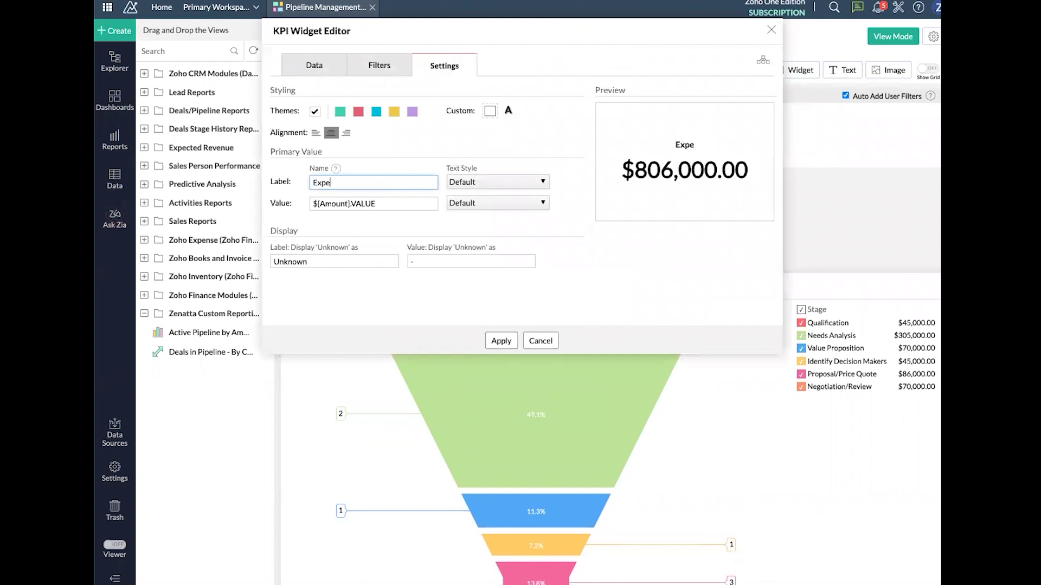
{"action": "type", "text": "cted Revenue This Month"}
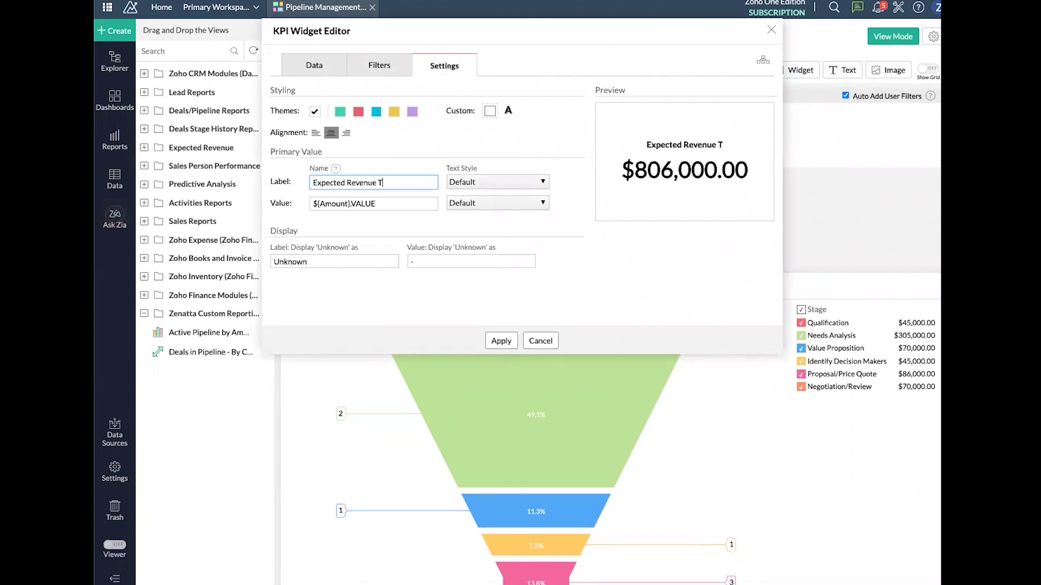
{"action": "left_click", "coordinate": [491, 341]}
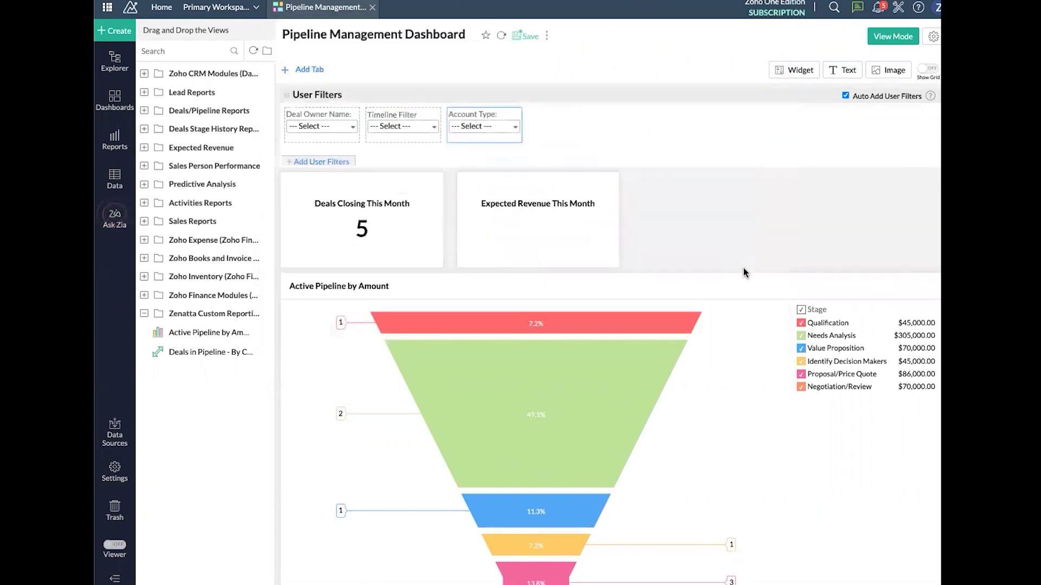
{"action": "left_click", "coordinate": [524, 37]}
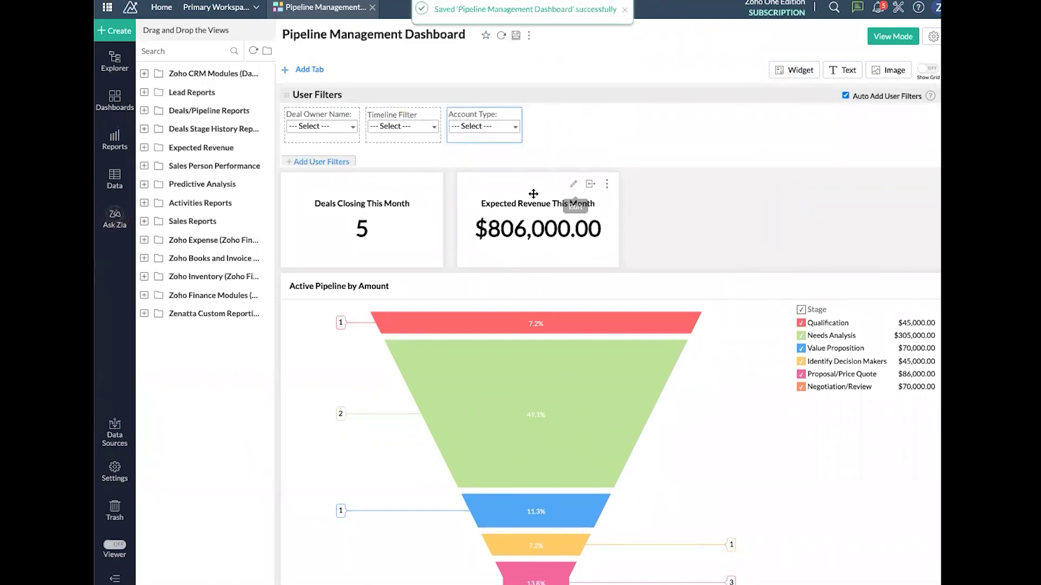
- Compare the Expected Revenue This Month widget with the Deals in Pipeline - By Closing Month report, and review the widget's filters and settings
{"action": "scroll", "coordinate": [656, 205], "scroll_direction": "down", "scroll_amount": 1}
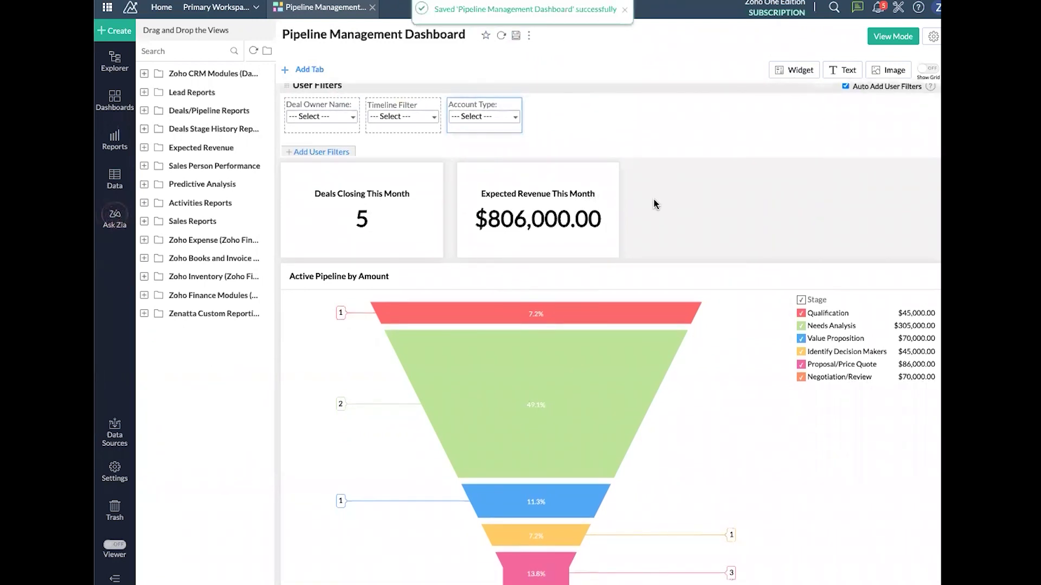
{"action": "scroll", "coordinate": [658, 199], "scroll_direction": "down", "scroll_amount": 9}
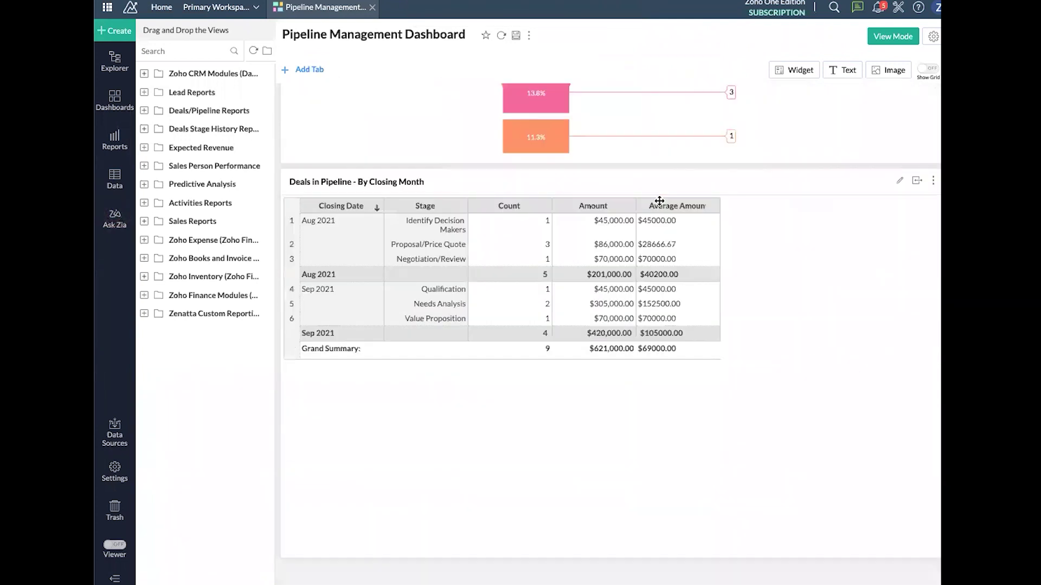
{"action": "scroll", "coordinate": [657, 203], "scroll_direction": "up", "scroll_amount": 9}
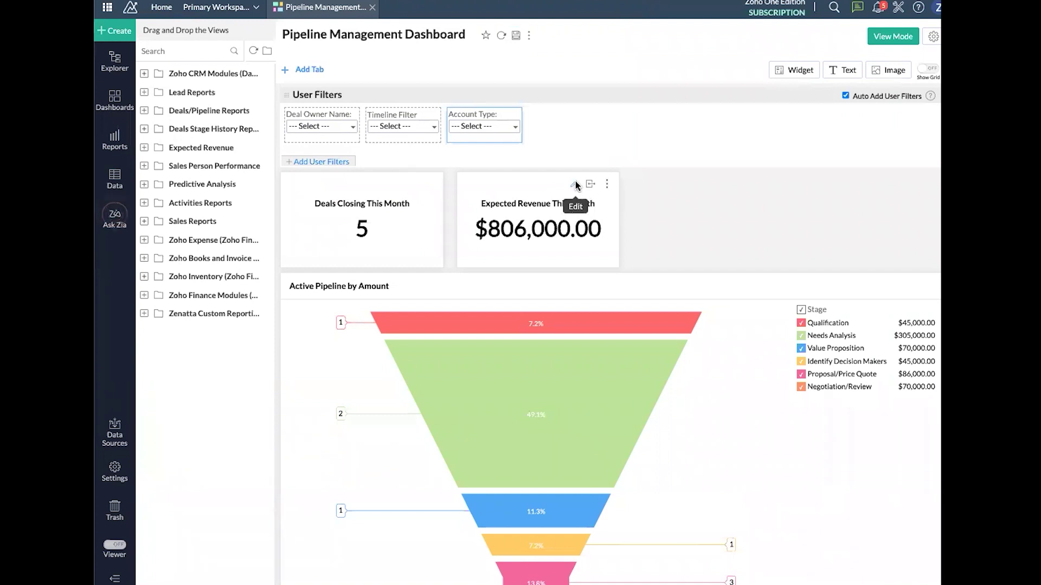
{"action": "left_click", "coordinate": [575, 186]}
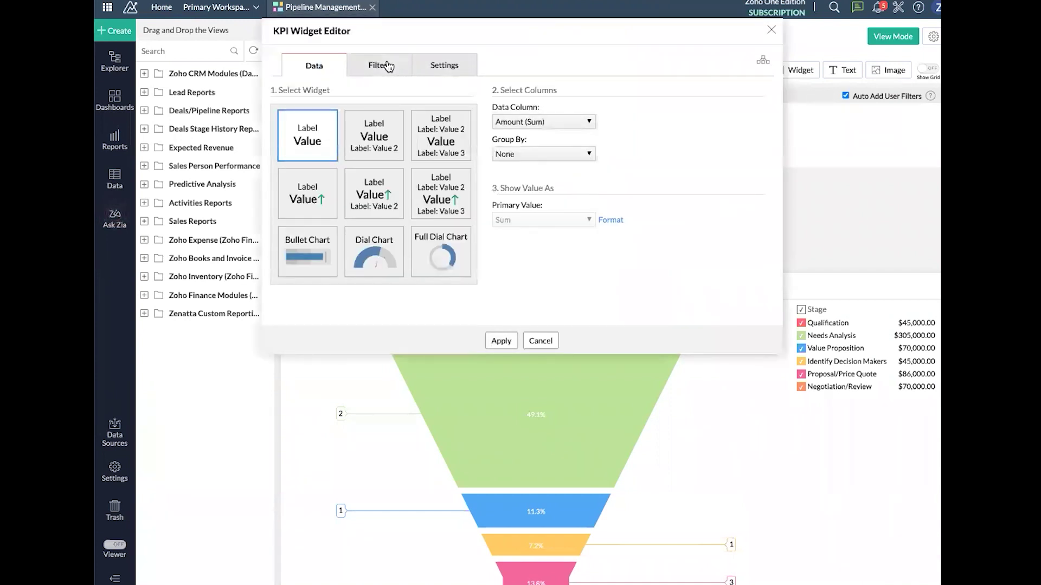
{"action": "left_click", "coordinate": [389, 66]}
{"action": "left_click", "coordinate": [443, 66]}
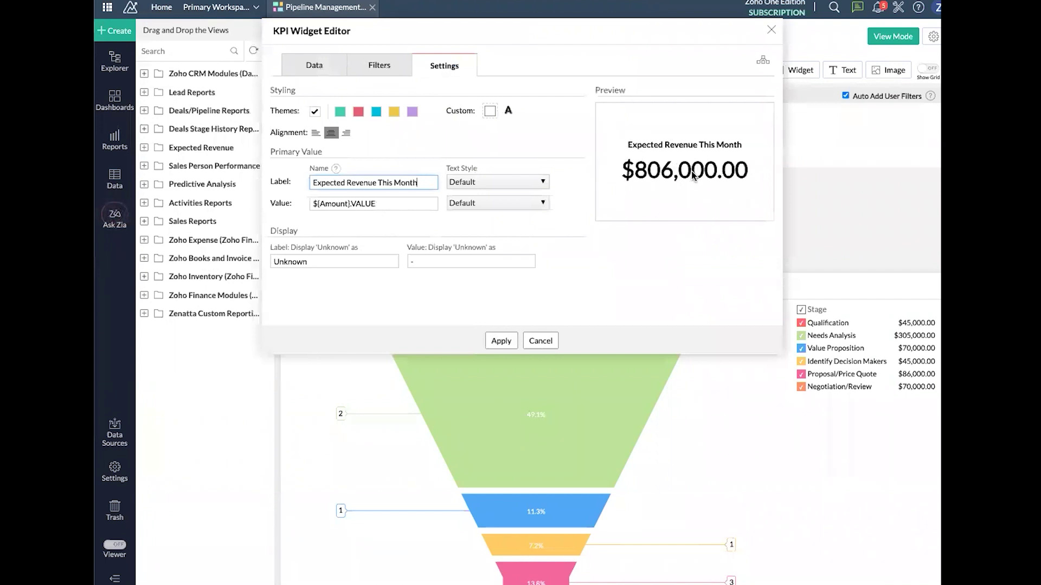
{"action": "left_click", "coordinate": [771, 30]}
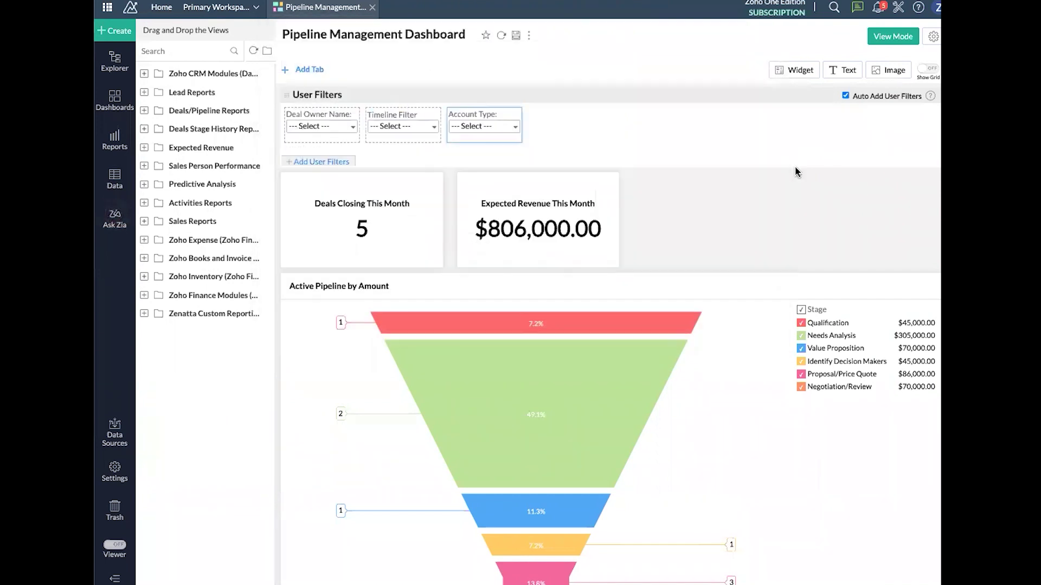
{"action": "scroll", "coordinate": [796, 168], "scroll_direction": "down", "scroll_amount": 5}
{"action": "scroll", "coordinate": [796, 169], "scroll_direction": "down", "scroll_amount": 1}
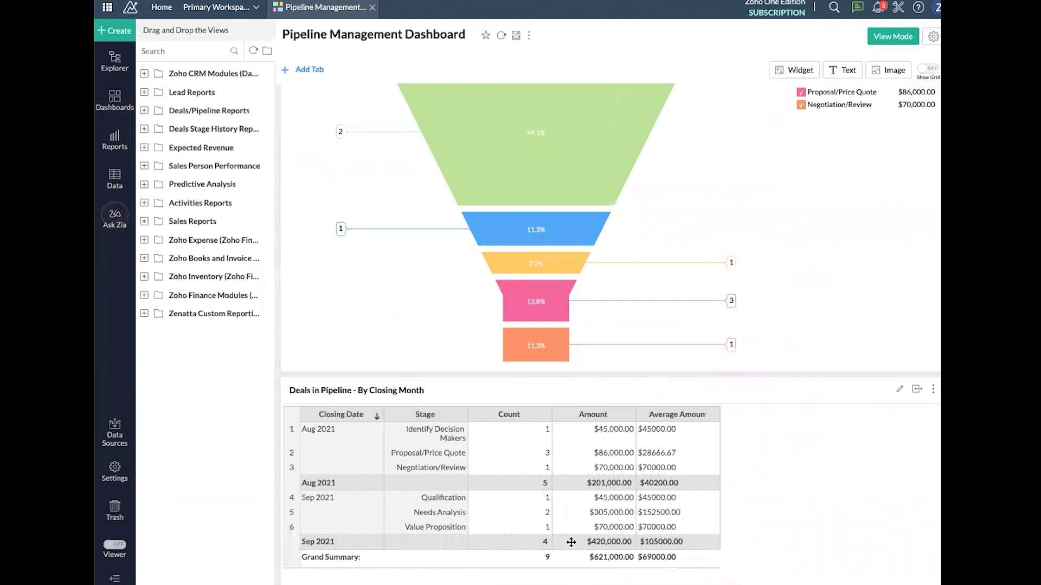
{"action": "scroll", "coordinate": [572, 484], "scroll_direction": "up", "scroll_amount": 6}
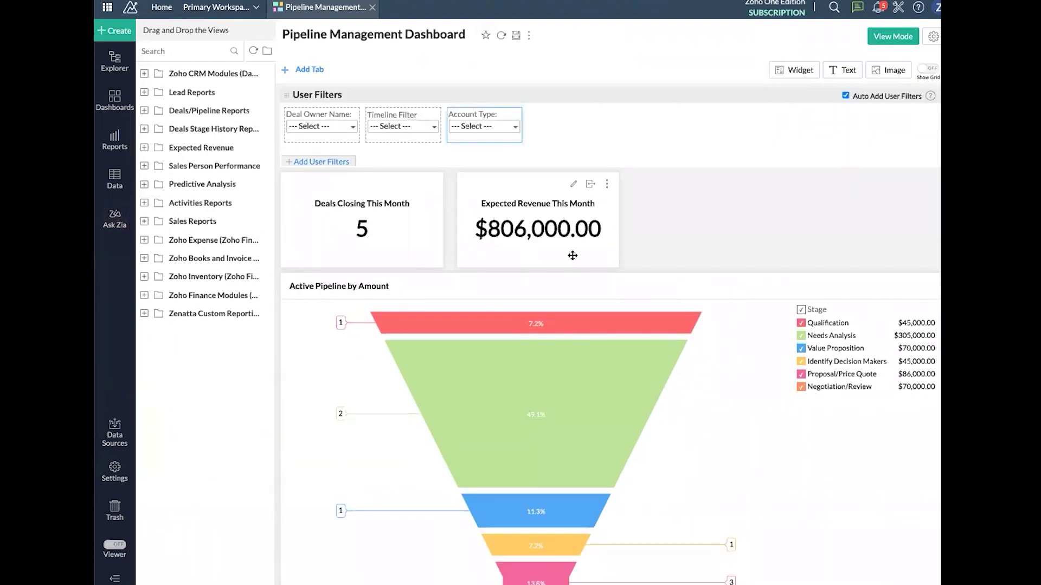
- Add a Closing Date filter with the relative value This Month to the Expected Revenue This Month widget
{"action": "left_click", "coordinate": [572, 185]}
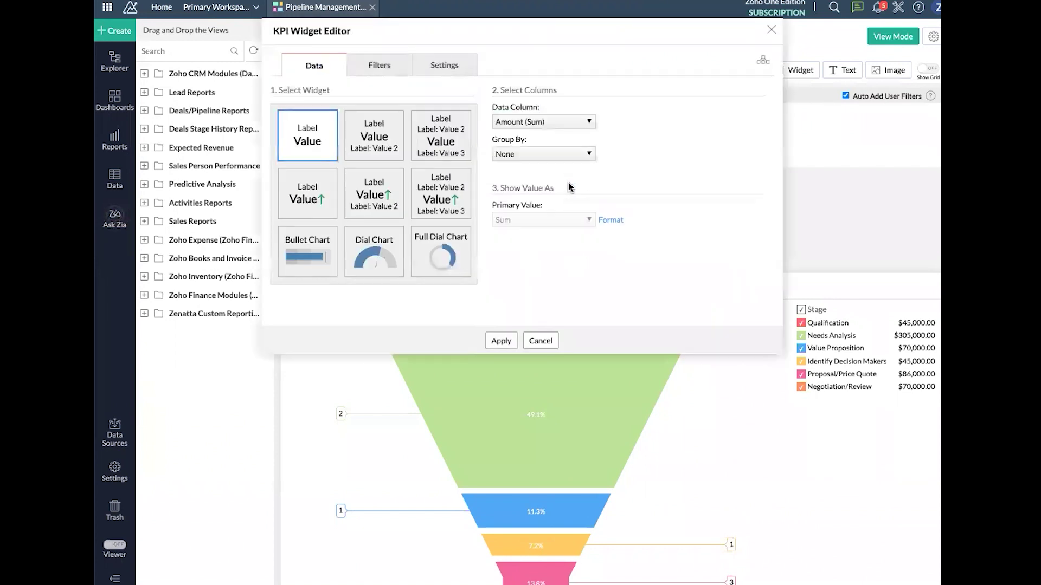
{"action": "left_click", "coordinate": [379, 66]}
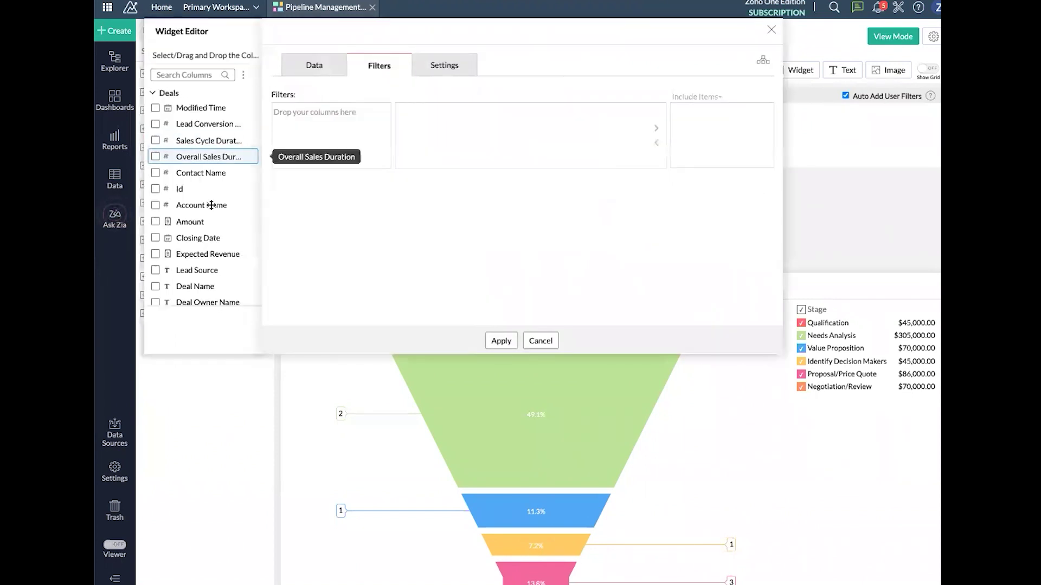
{"action": "left_click_drag", "start_coordinate": [205, 238], "coordinate": [335, 130]}
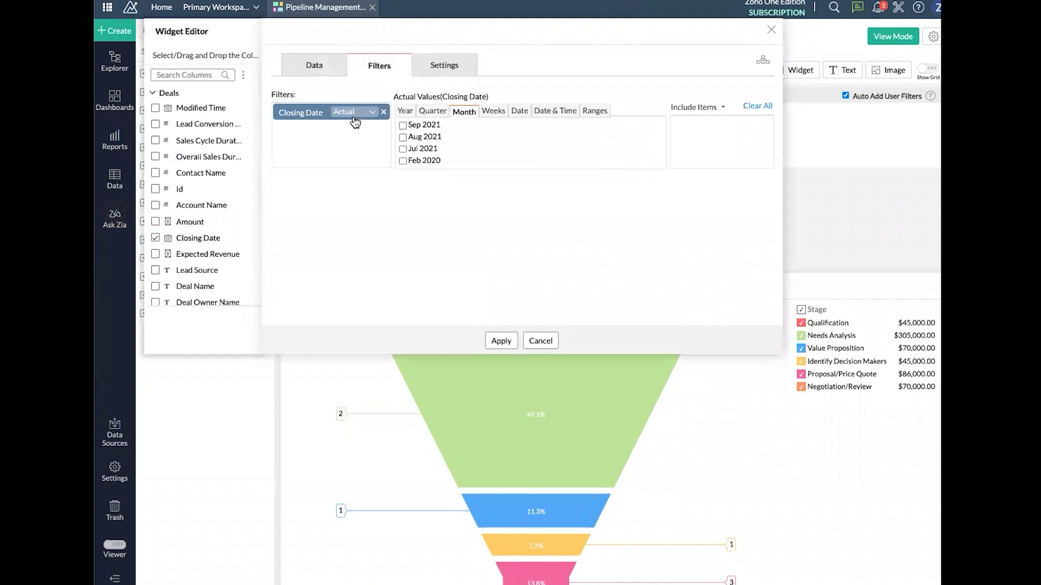
{"action": "left_click", "coordinate": [366, 114]}
{"action": "left_click", "coordinate": [355, 142]}
{"action": "left_click", "coordinate": [501, 111]}
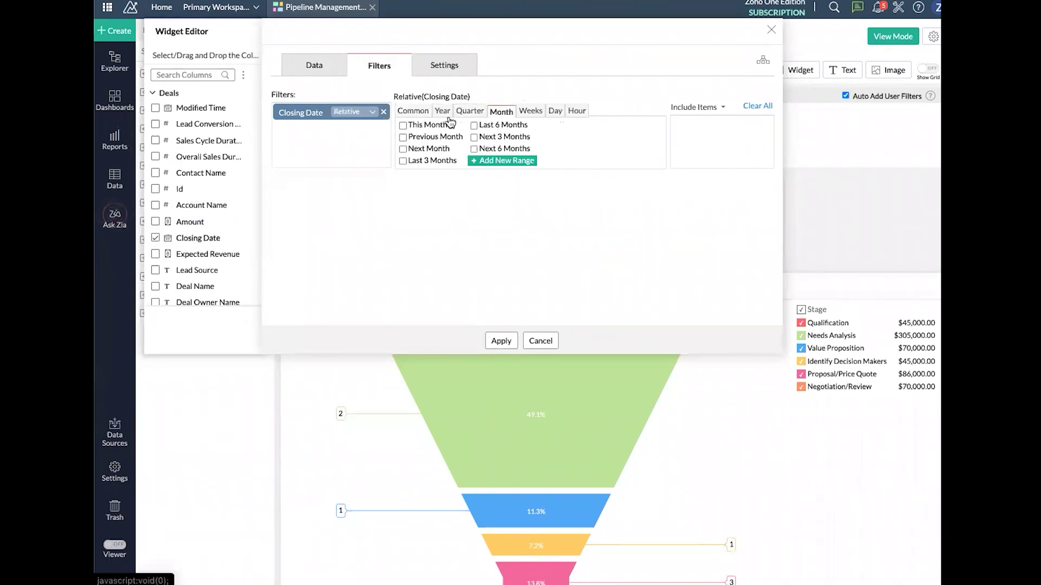
{"action": "left_click", "coordinate": [431, 129]}
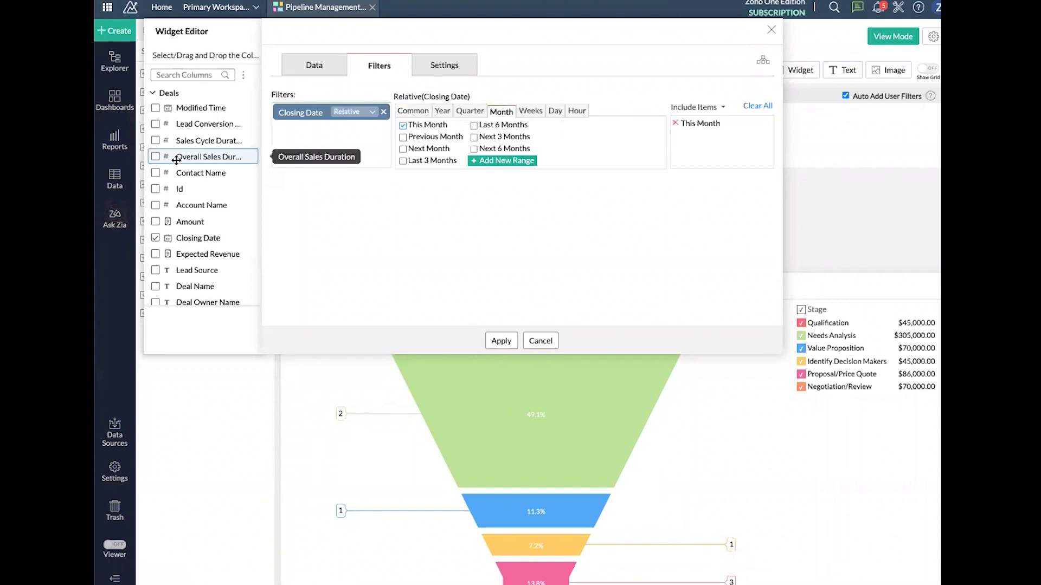
- Add a Stage filter that excludes Closed Lost deals to the Expected Revenue This Month widget and apply it
{"action": "scroll", "coordinate": [178, 157], "scroll_direction": "down", "scroll_amount": 3}
{"action": "left_click_drag", "start_coordinate": [176, 215], "coordinate": [350, 142]}
{"action": "left_click", "coordinate": [426, 126]}
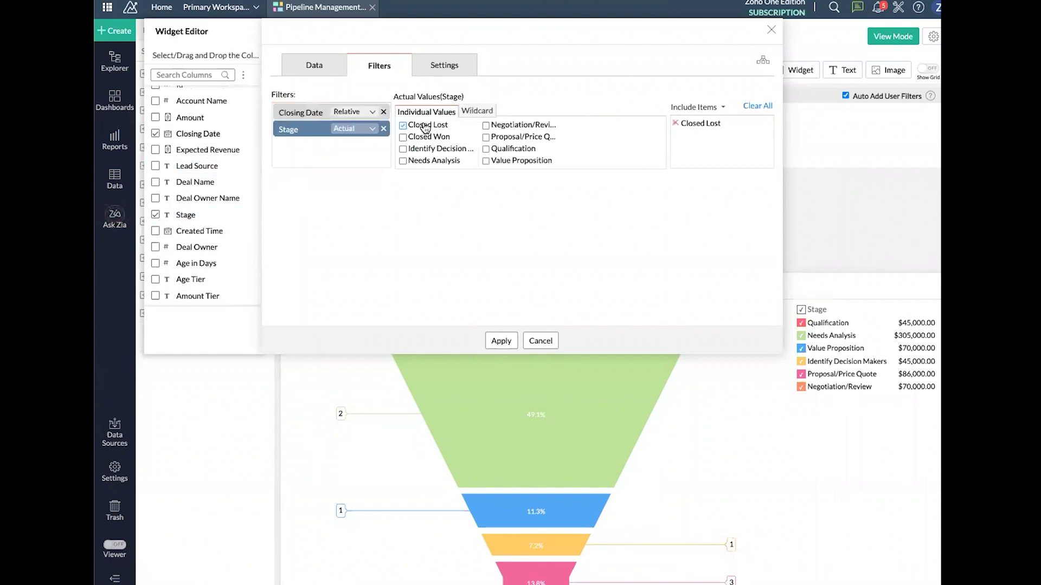
{"action": "left_click", "coordinate": [693, 108]}
{"action": "left_click", "coordinate": [697, 128]}
{"action": "left_click", "coordinate": [500, 340]}
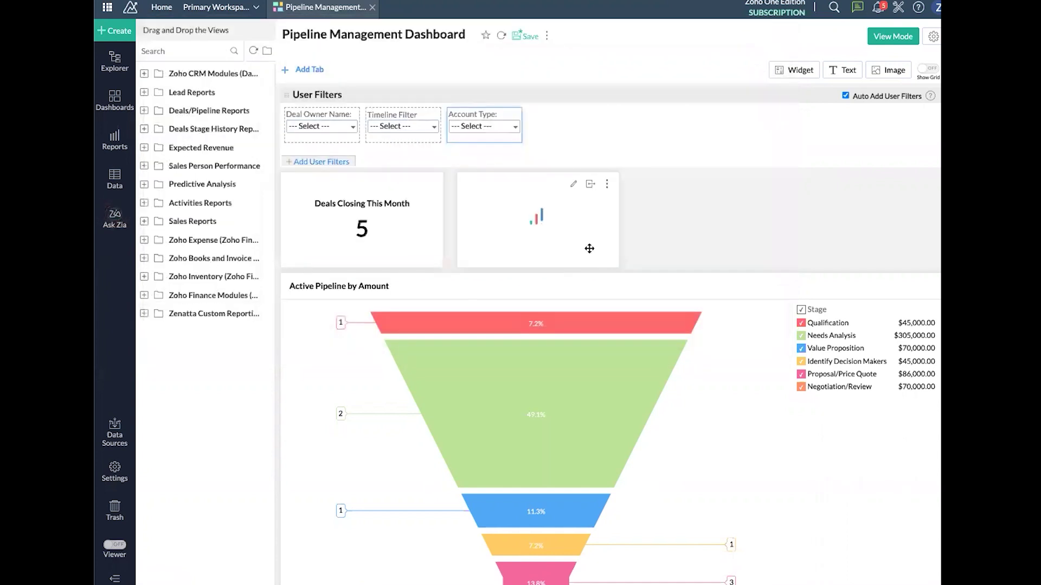
- Check the widget against the Deals in Pipeline - By Closing Month report, shift it closer to Deals Closing This Month and save the dashboard
{"action": "scroll", "coordinate": [604, 244], "scroll_direction": "down", "scroll_amount": 7}
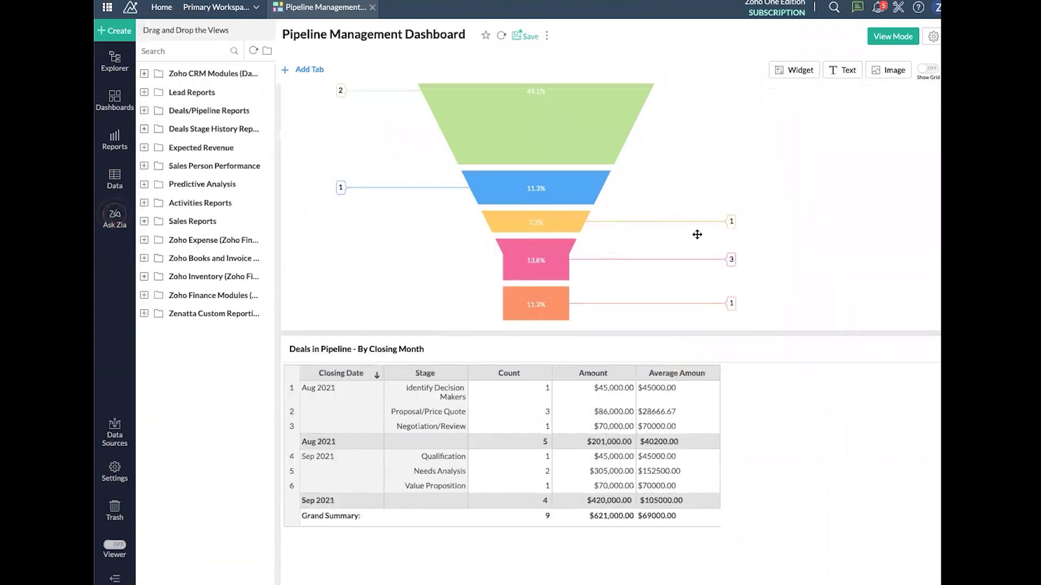
{"action": "scroll", "coordinate": [697, 234], "scroll_direction": "up", "scroll_amount": 2}
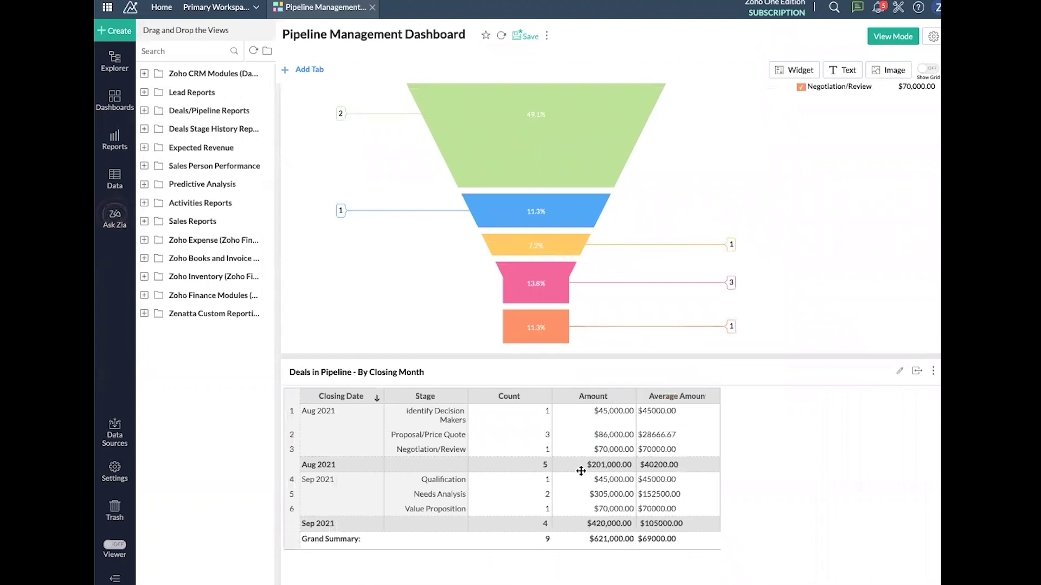
{"action": "scroll", "coordinate": [601, 460], "scroll_direction": "up", "scroll_amount": 5}
{"action": "left_click", "coordinate": [525, 40]}
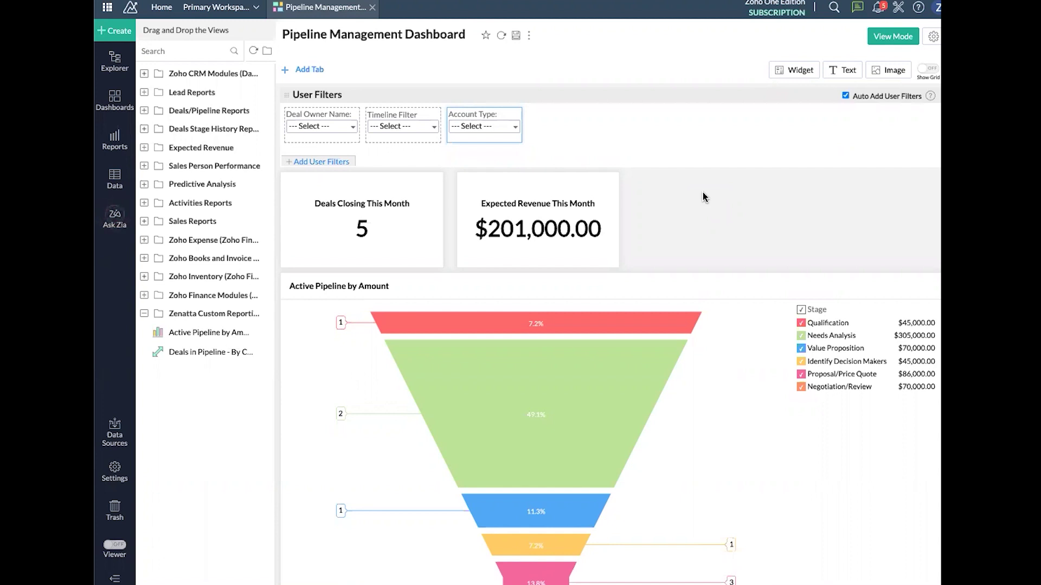
{"action": "left_click_drag", "start_coordinate": [589, 223], "coordinate": [581, 222]}
{"action": "left_click", "coordinate": [525, 36]}
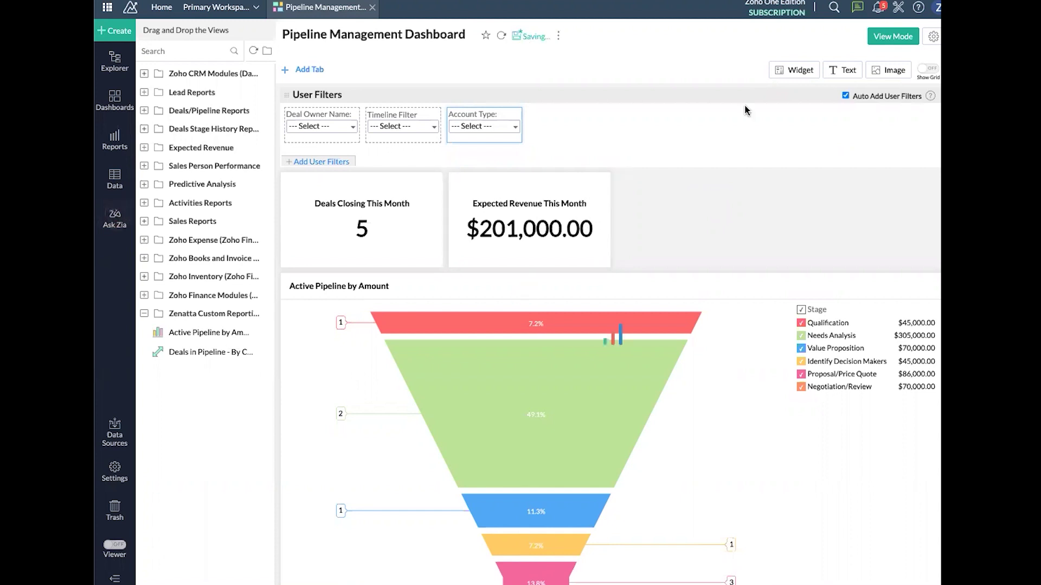
- Create a Dial Chart KPI widget that uses the Sum of Amount from Deals as its data column
{"action": "left_click", "coordinate": [785, 71]}
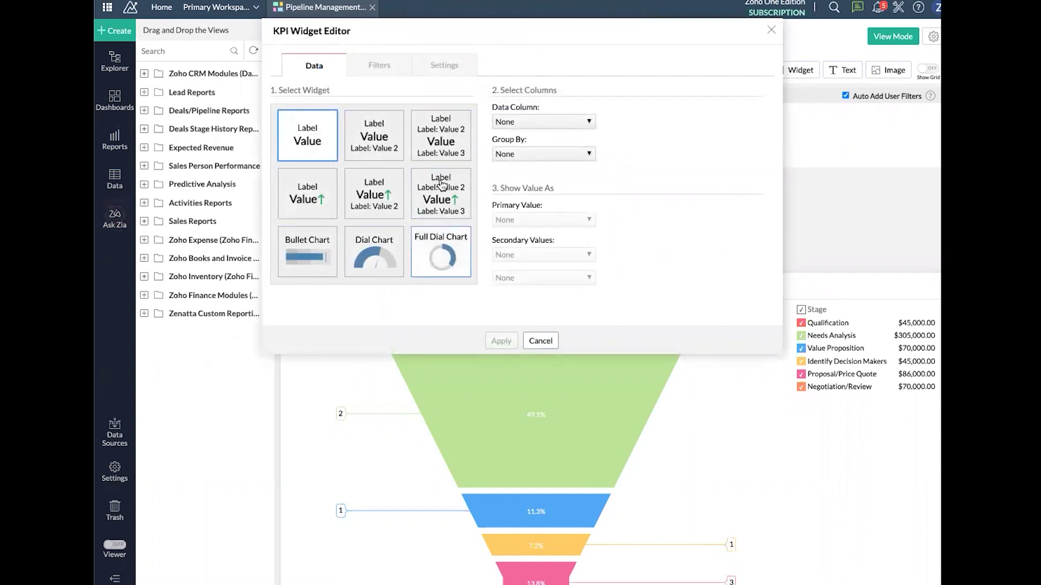
{"action": "left_click", "coordinate": [378, 249]}
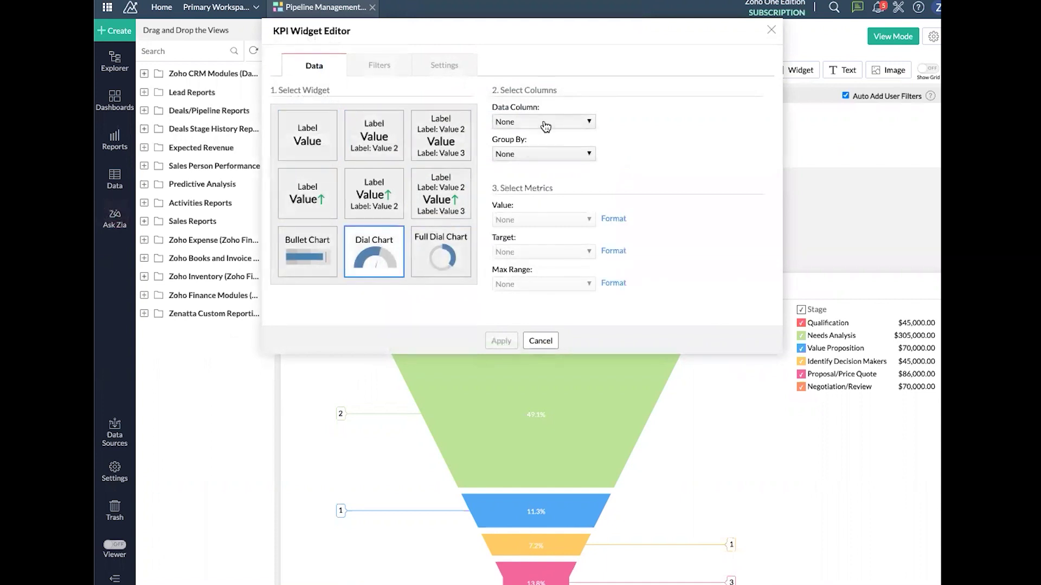
{"action": "left_click", "coordinate": [506, 121]}
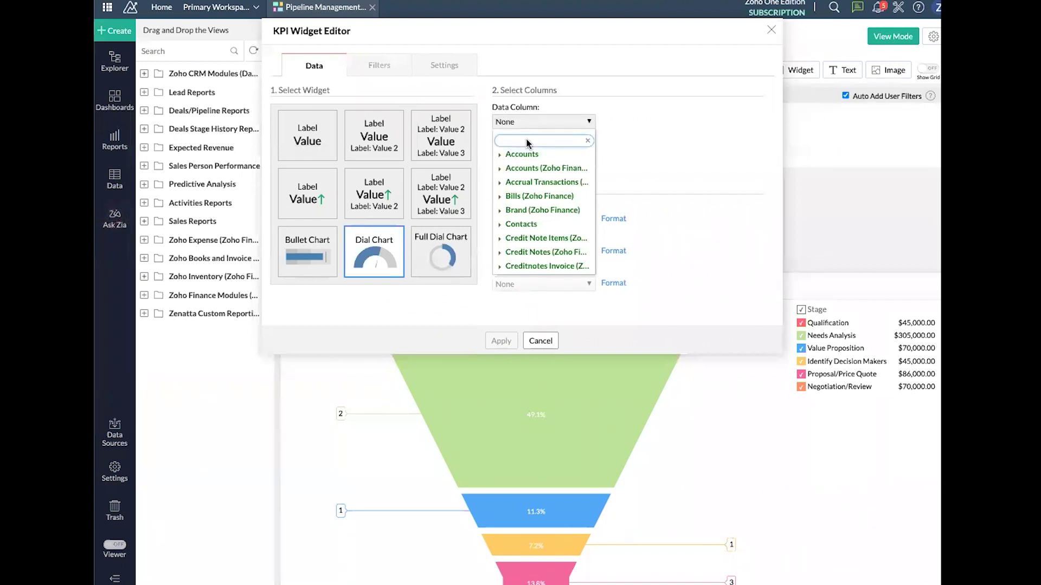
{"action": "scroll", "coordinate": [511, 211], "scroll_direction": "down", "scroll_amount": 3}
{"action": "left_click", "coordinate": [511, 209]}
{"action": "scroll", "coordinate": [542, 209], "scroll_direction": "down", "scroll_amount": 4}
{"action": "scroll", "coordinate": [548, 207], "scroll_direction": "down", "scroll_amount": 1}
{"action": "mouse_move", "coordinate": [543, 227]}
{"action": "scroll", "coordinate": [542, 231], "scroll_direction": "down", "scroll_amount": 1}
{"action": "mouse_move", "coordinate": [547, 166]}
{"action": "left_click", "coordinate": [634, 168]}
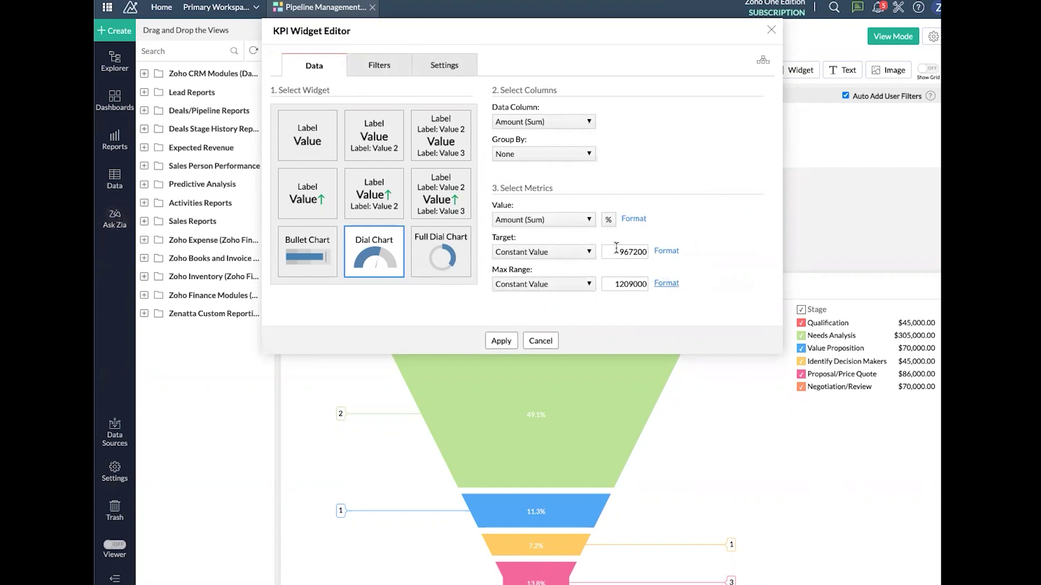
{"action": "left_click_drag", "start_coordinate": [618, 253], "coordinate": [643, 244]}
{"action": "left_click", "coordinate": [681, 223]}
- Add a Stage filter to the dial chart widget that includes only Closed Won deals
{"action": "left_click", "coordinate": [397, 71]}
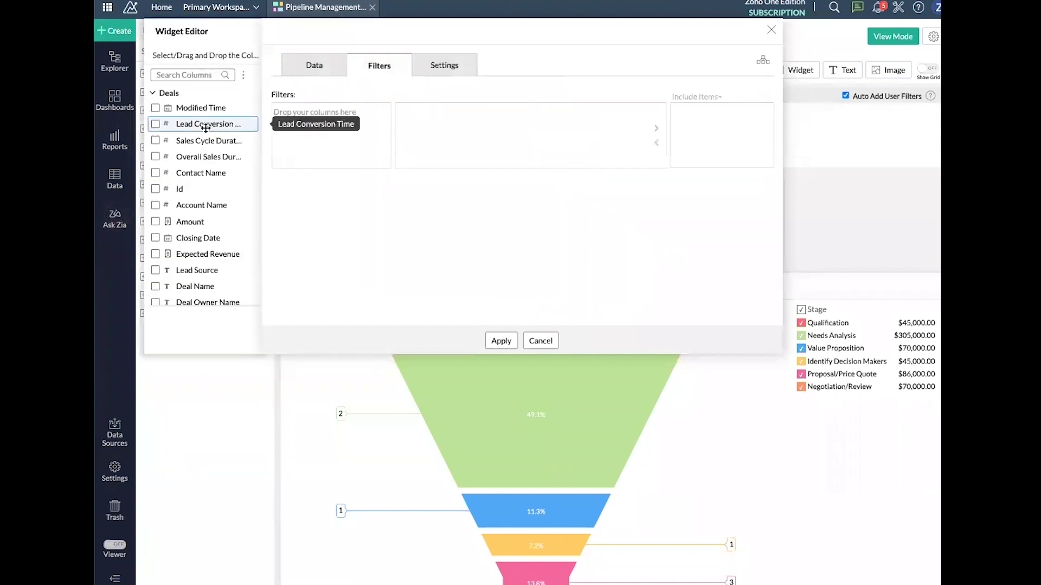
{"action": "scroll", "coordinate": [206, 141], "scroll_direction": "down", "scroll_amount": 3}
{"action": "left_click_drag", "start_coordinate": [183, 177], "coordinate": [313, 122]}
{"action": "left_click", "coordinate": [403, 137]}
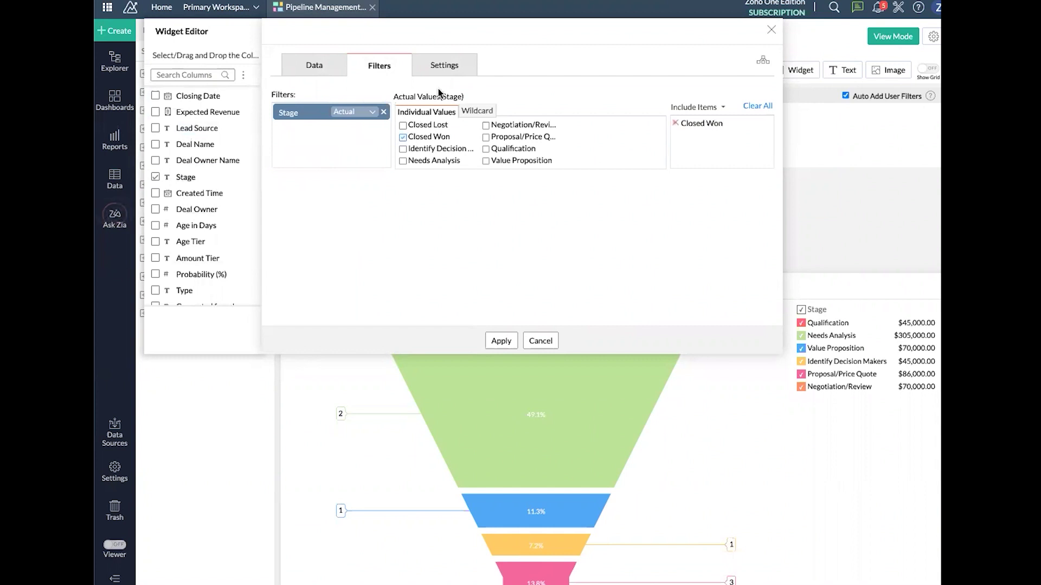
- Label the dial chart "Revenue Progress to Goal", apply it and place it beside the Expected Revenue This Month widget
{"action": "left_click", "coordinate": [446, 75]}
{"action": "left_click", "coordinate": [333, 208]}
{"action": "key", "text": "ctrl+a"}
{"action": "type", "text": "Revenue Pro"}
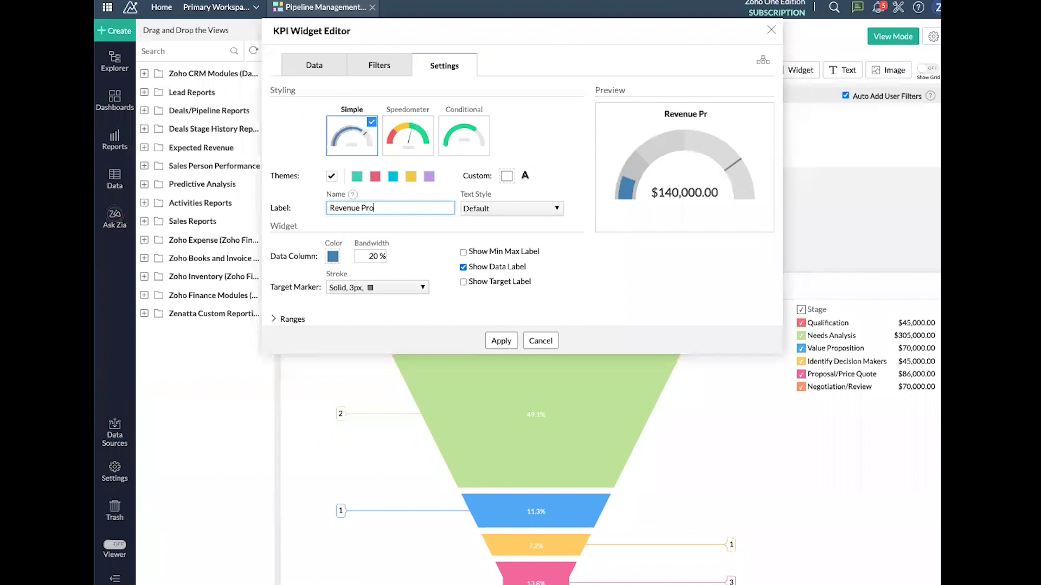
{"action": "type", "text": "gress to Goal"}
{"action": "left_click", "coordinate": [501, 340]}
{"action": "left_click_drag", "start_coordinate": [456, 257], "coordinate": [737, 197]}
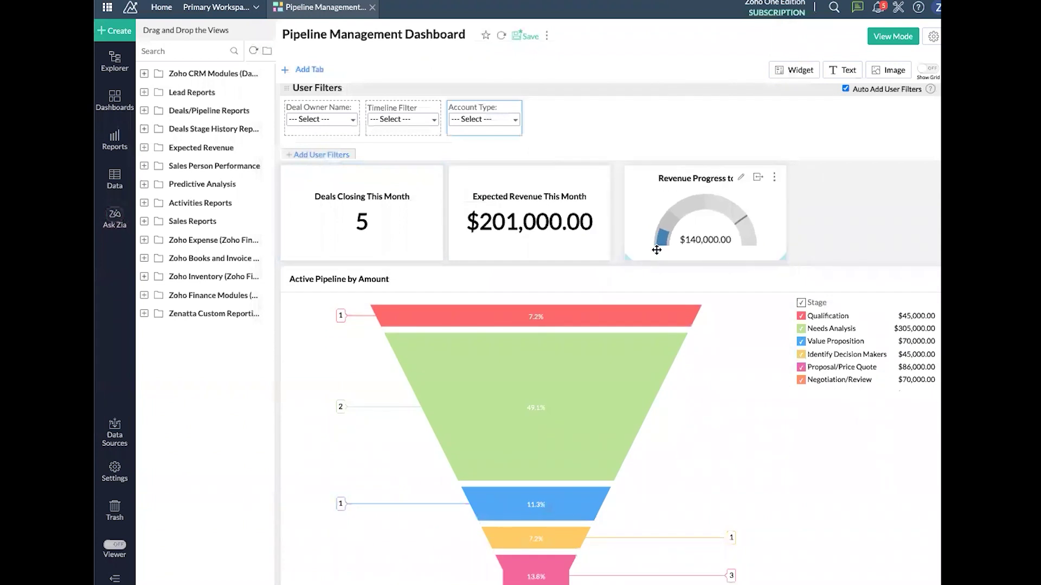
- Add a relative Closing Date filter for This Year to the Revenue Progress to Goal widget and apply it
{"action": "left_click", "coordinate": [739, 176]}
{"action": "left_click", "coordinate": [374, 65]}
{"action": "scroll", "coordinate": [204, 218], "scroll_direction": "down", "scroll_amount": 1}
{"action": "left_click_drag", "start_coordinate": [199, 226], "coordinate": [325, 151]}
{"action": "left_click", "coordinate": [358, 130]}
{"action": "left_click", "coordinate": [362, 174]}
{"action": "left_click", "coordinate": [442, 111]}
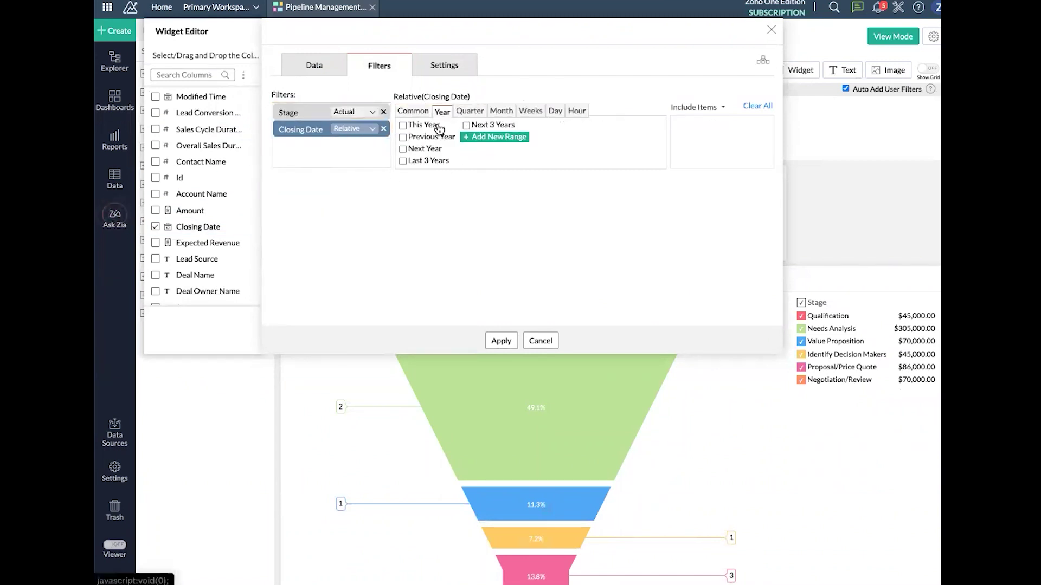
{"action": "left_click", "coordinate": [424, 126]}
{"action": "left_click", "coordinate": [501, 340]}
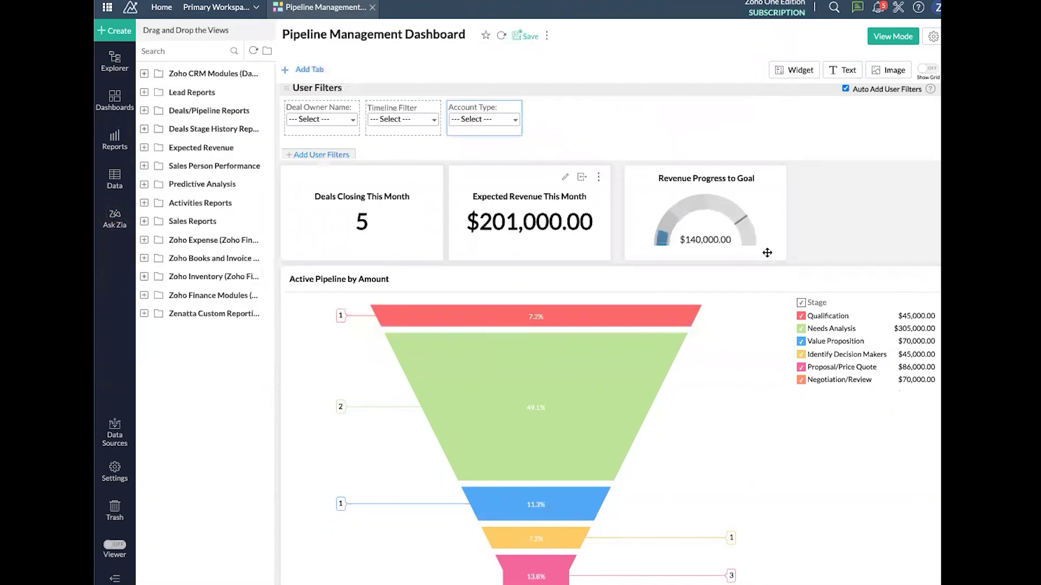
- Enlarge the Revenue Progress to Goal widget, stretch the other two KPI widgets to the same height and save the dashboard
{"action": "left_click_drag", "start_coordinate": [784, 259], "coordinate": [922, 287]}
{"action": "left_click", "coordinate": [526, 36]}
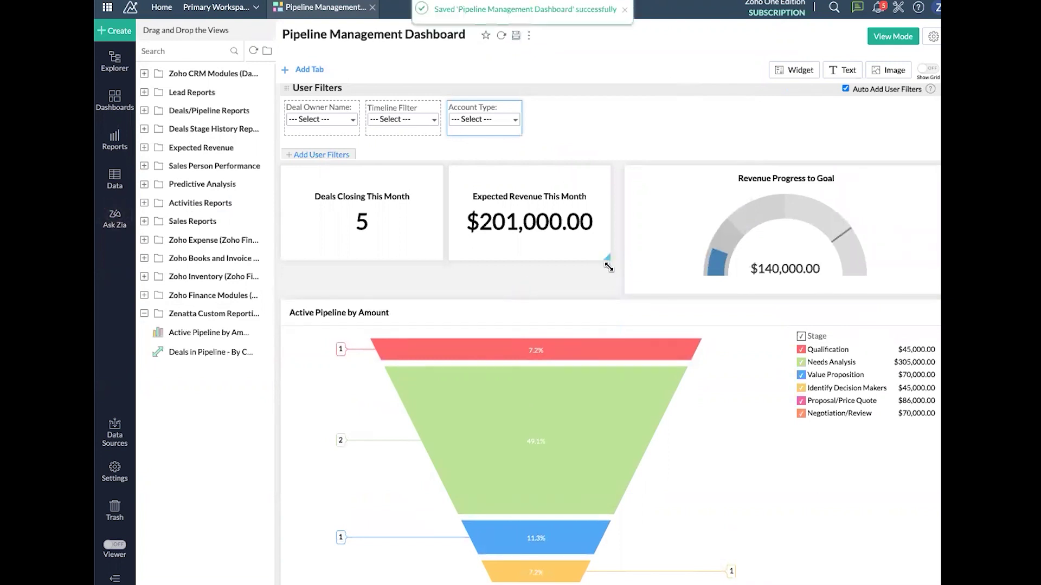
{"action": "left_click_drag", "start_coordinate": [609, 266], "coordinate": [617, 292]}
{"action": "left_click", "coordinate": [440, 260]}
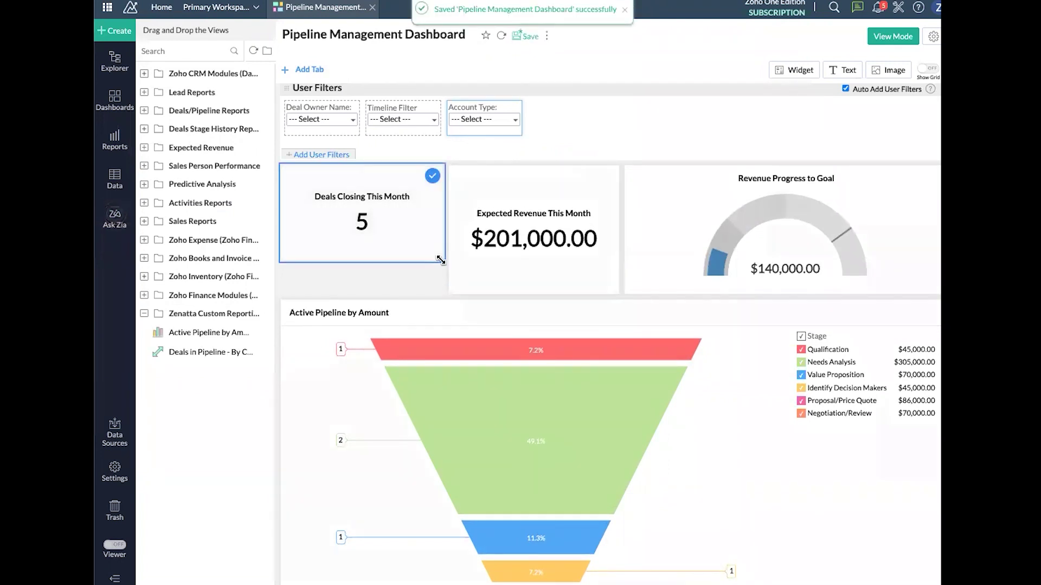
{"action": "left_click_drag", "start_coordinate": [440, 260], "coordinate": [443, 295]}
{"action": "left_click", "coordinate": [525, 38]}
- Switch the dashboard to view mode and look through its KPI widgets, funnel and closing month report
{"action": "left_click", "coordinate": [879, 49]}
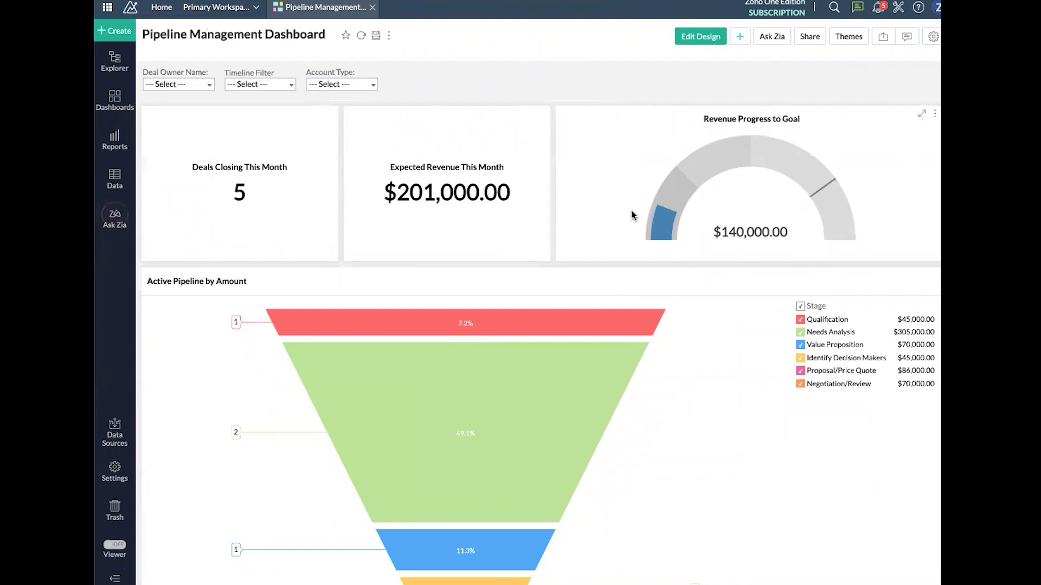
{"action": "mouse_move", "coordinate": [800, 163]}
{"action": "scroll", "coordinate": [465, 109], "scroll_direction": "down", "scroll_amount": 3}
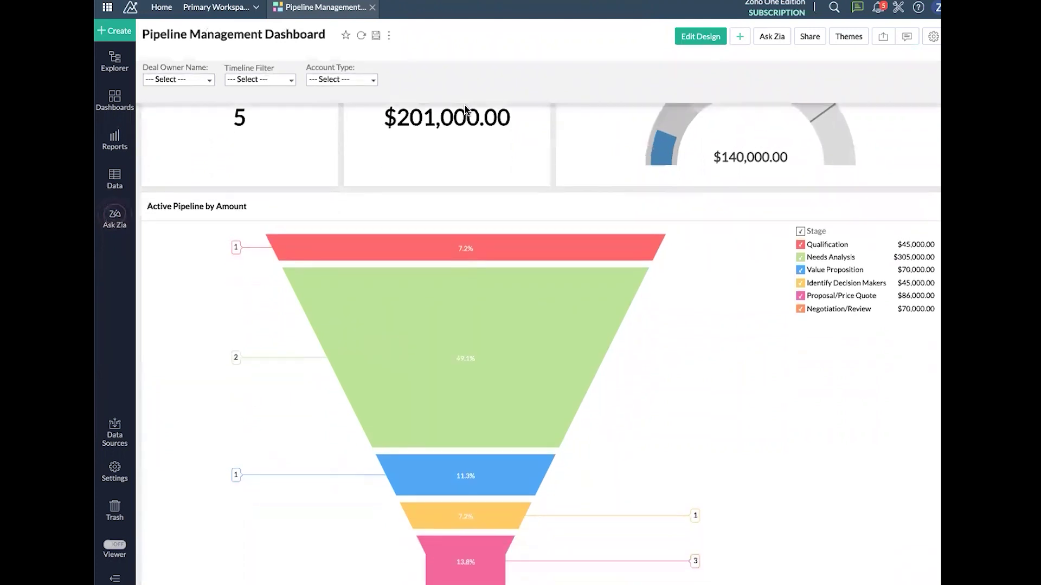
{"action": "scroll", "coordinate": [465, 110], "scroll_direction": "down", "scroll_amount": 2}
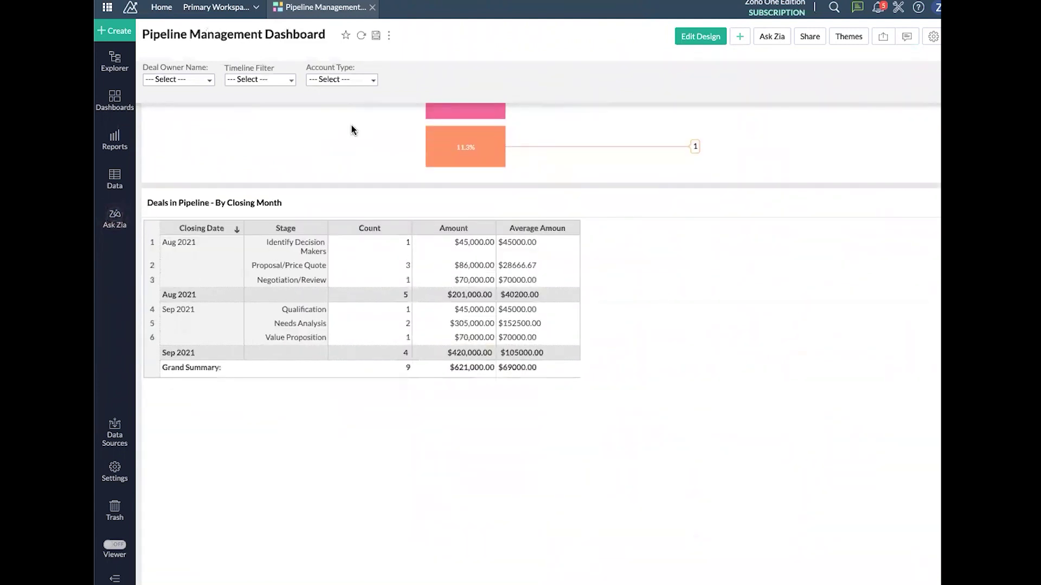
- Test the Timeline Filter with This Month across the dashboard, and reset the filters
{"action": "left_click", "coordinate": [290, 80]}
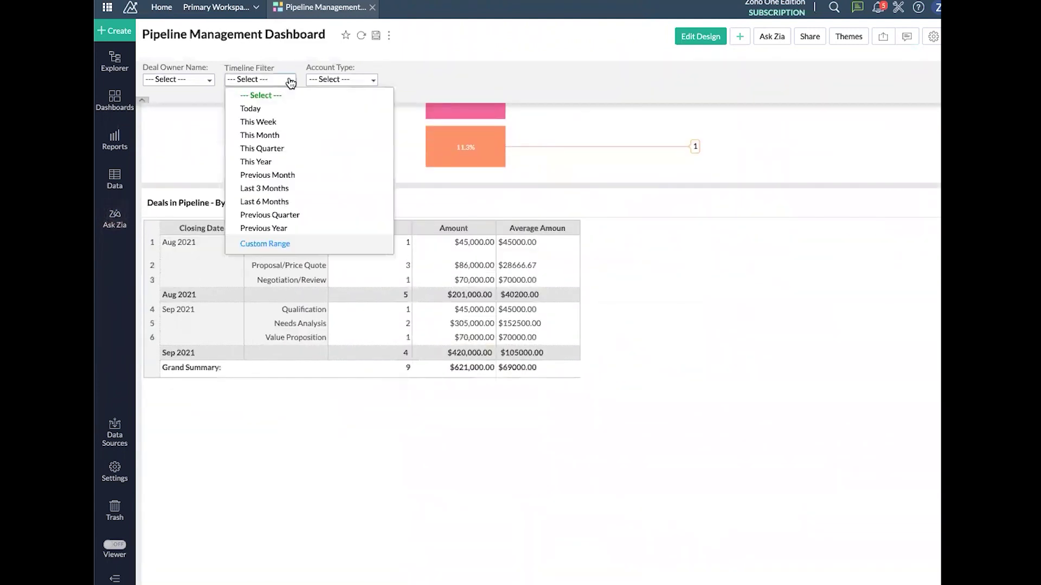
{"action": "left_click", "coordinate": [292, 135]}
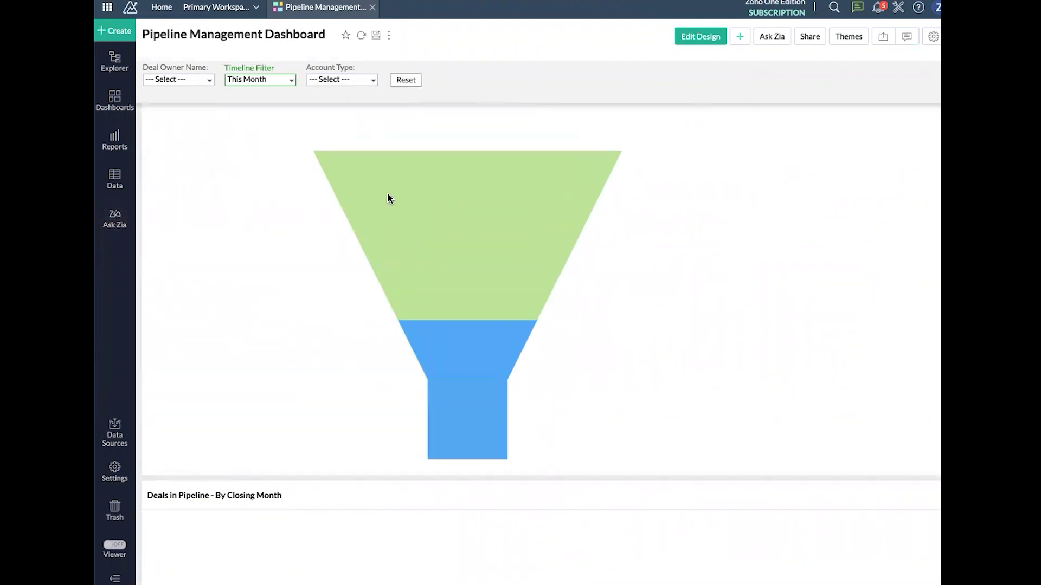
{"action": "left_click", "coordinate": [293, 85]}
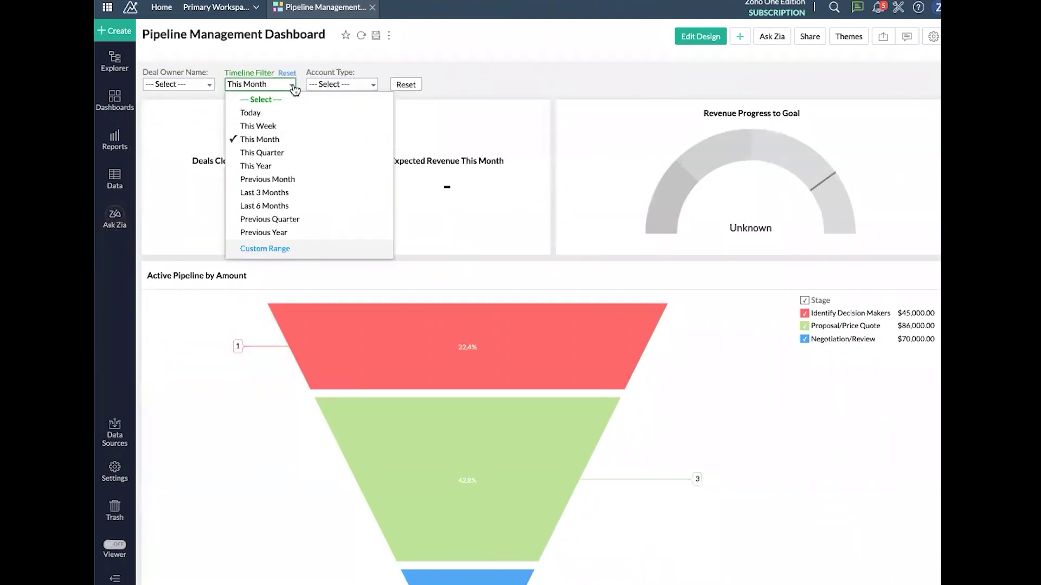
{"action": "left_click", "coordinate": [406, 85]}
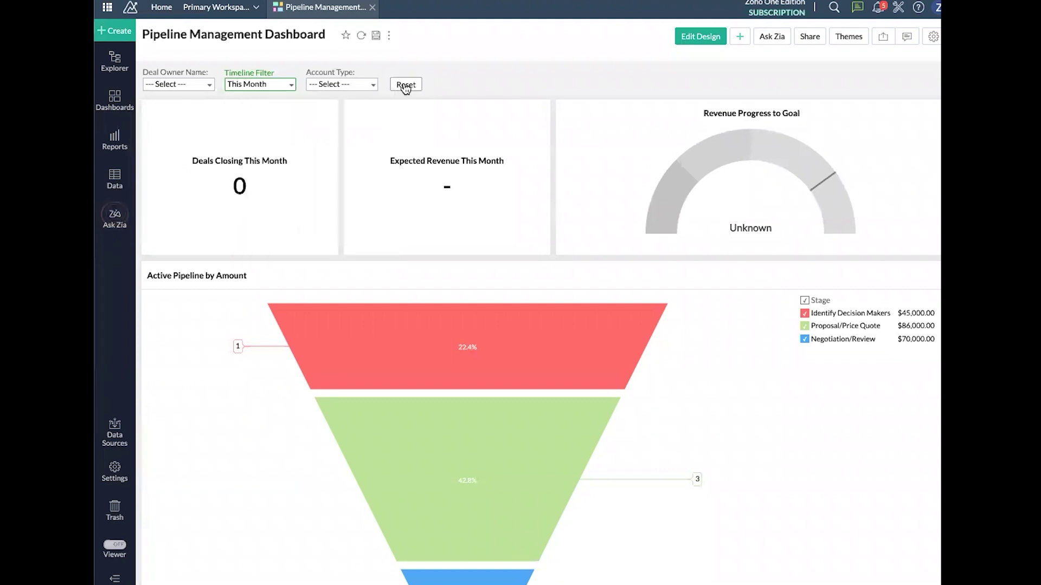
- Test the Account Type filter with Competitor, review the filtered widgets and reports, and reset the filters
{"action": "left_click", "coordinate": [372, 85]}
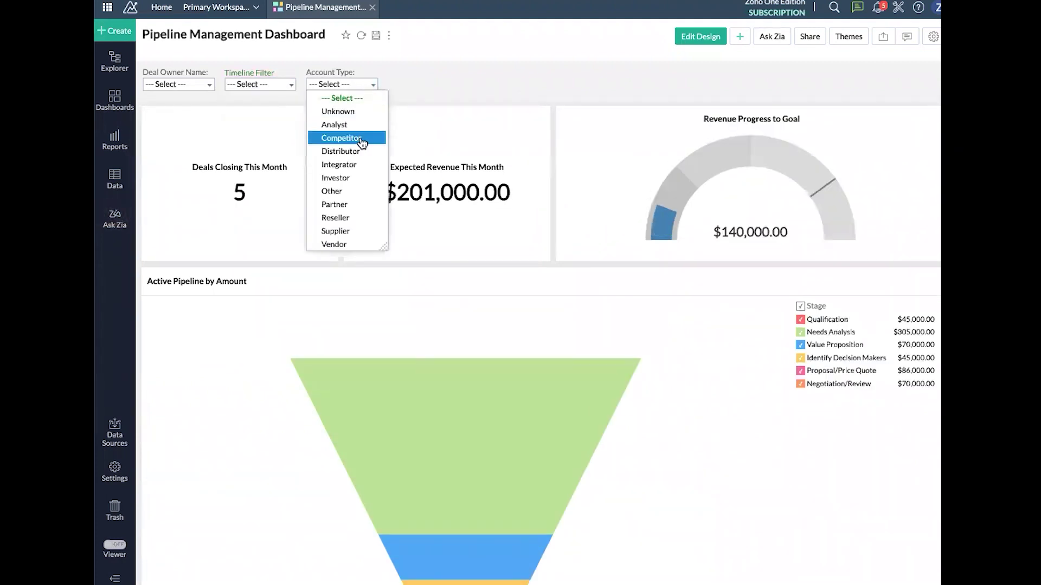
{"action": "left_click", "coordinate": [363, 138]}
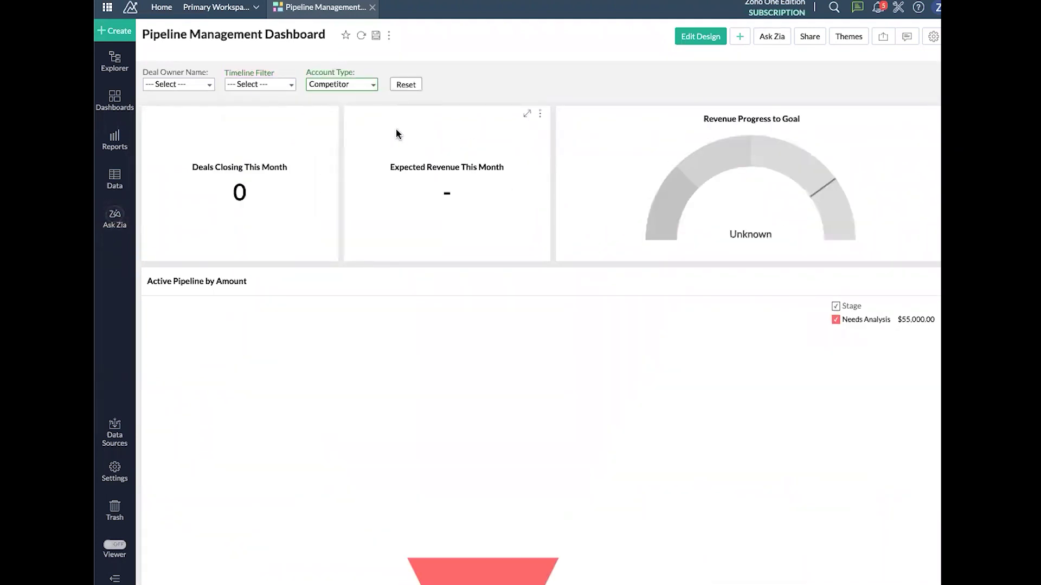
{"action": "scroll", "coordinate": [398, 134], "scroll_direction": "down", "scroll_amount": 5}
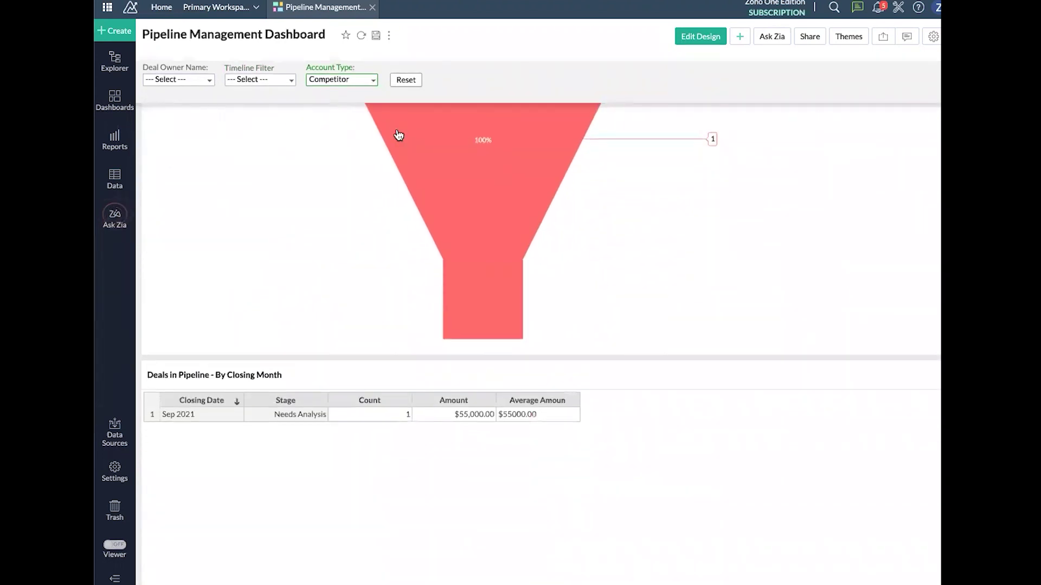
{"action": "scroll", "coordinate": [396, 135], "scroll_direction": "up", "scroll_amount": 5}
{"action": "left_click", "coordinate": [405, 80]}
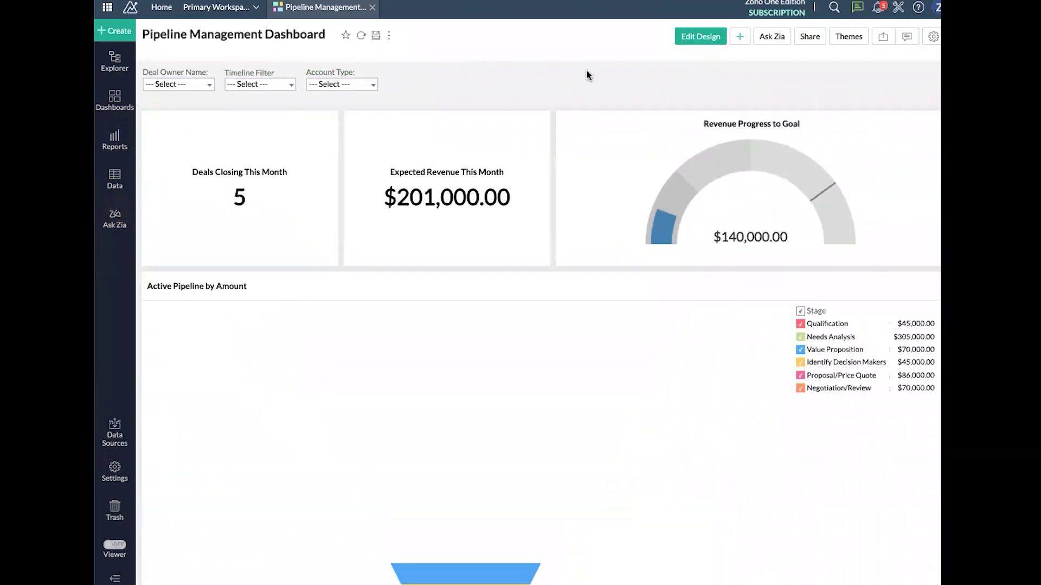